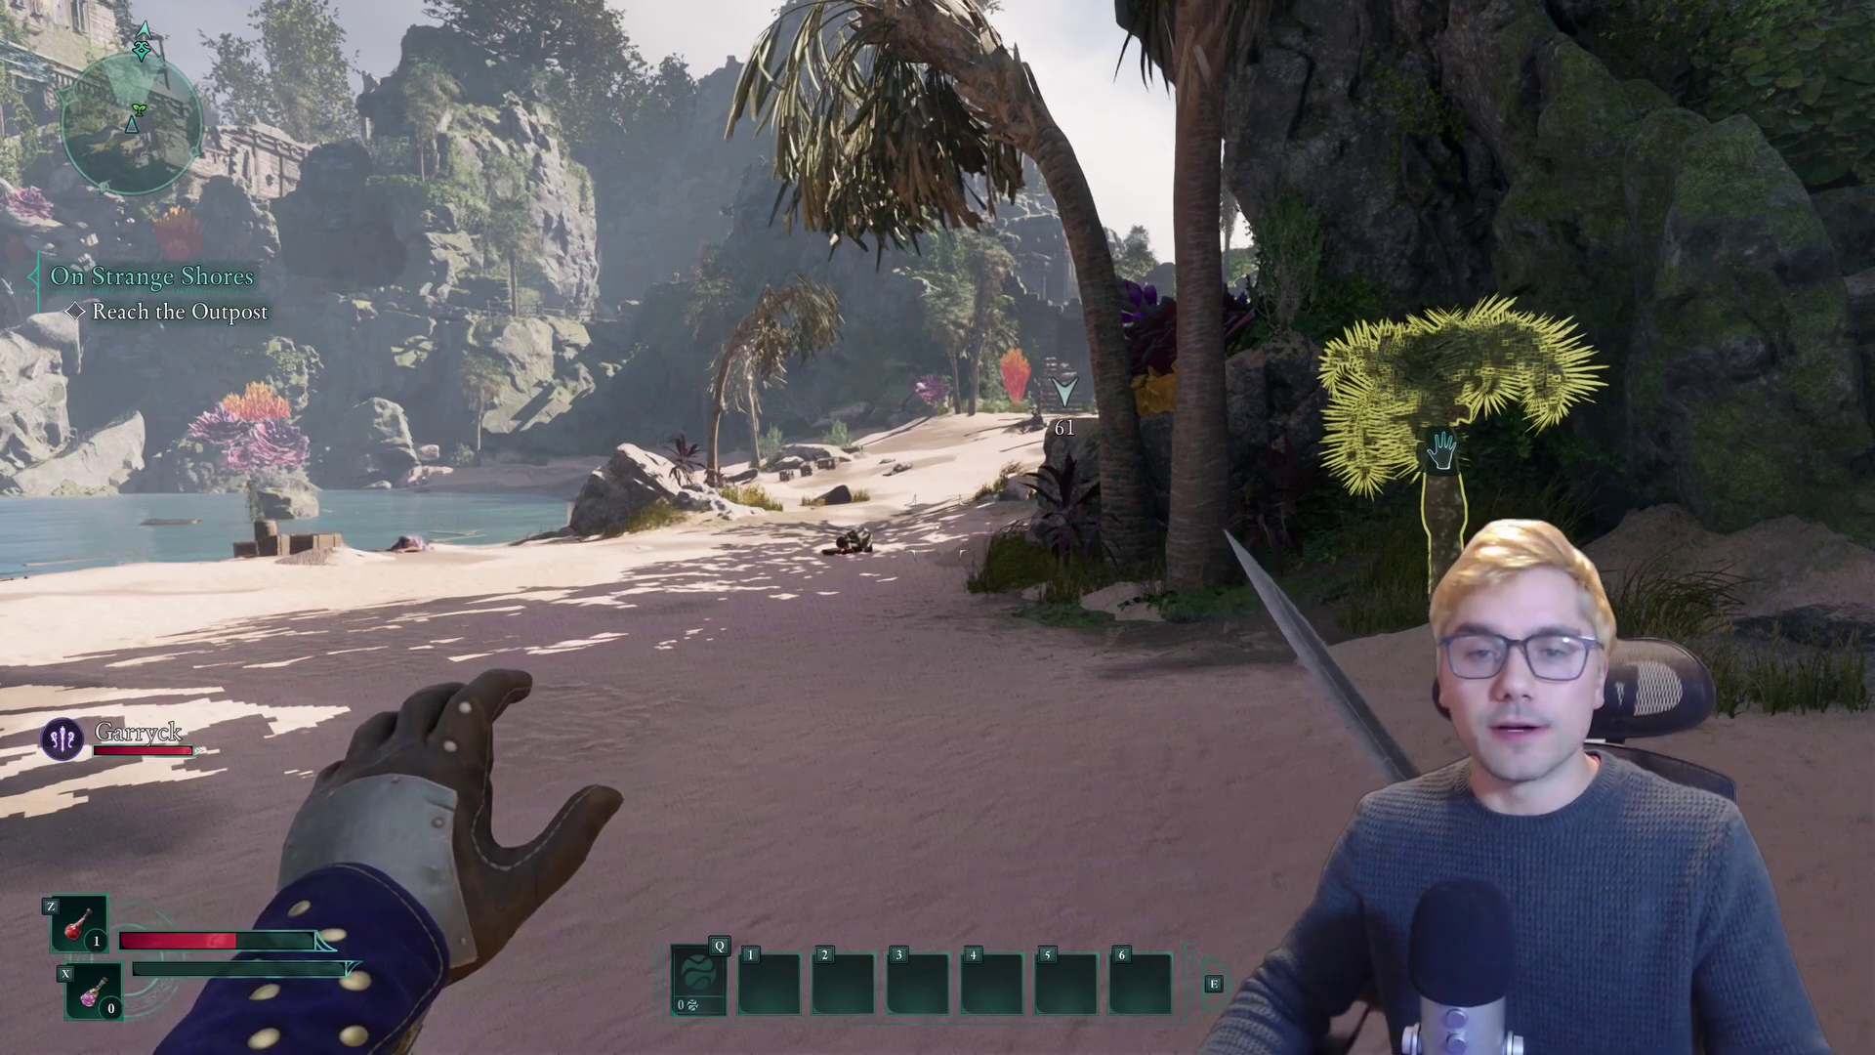
Step: Pause the game, open its graphics settings and check the Field of View option
key("w")
key("Escape")
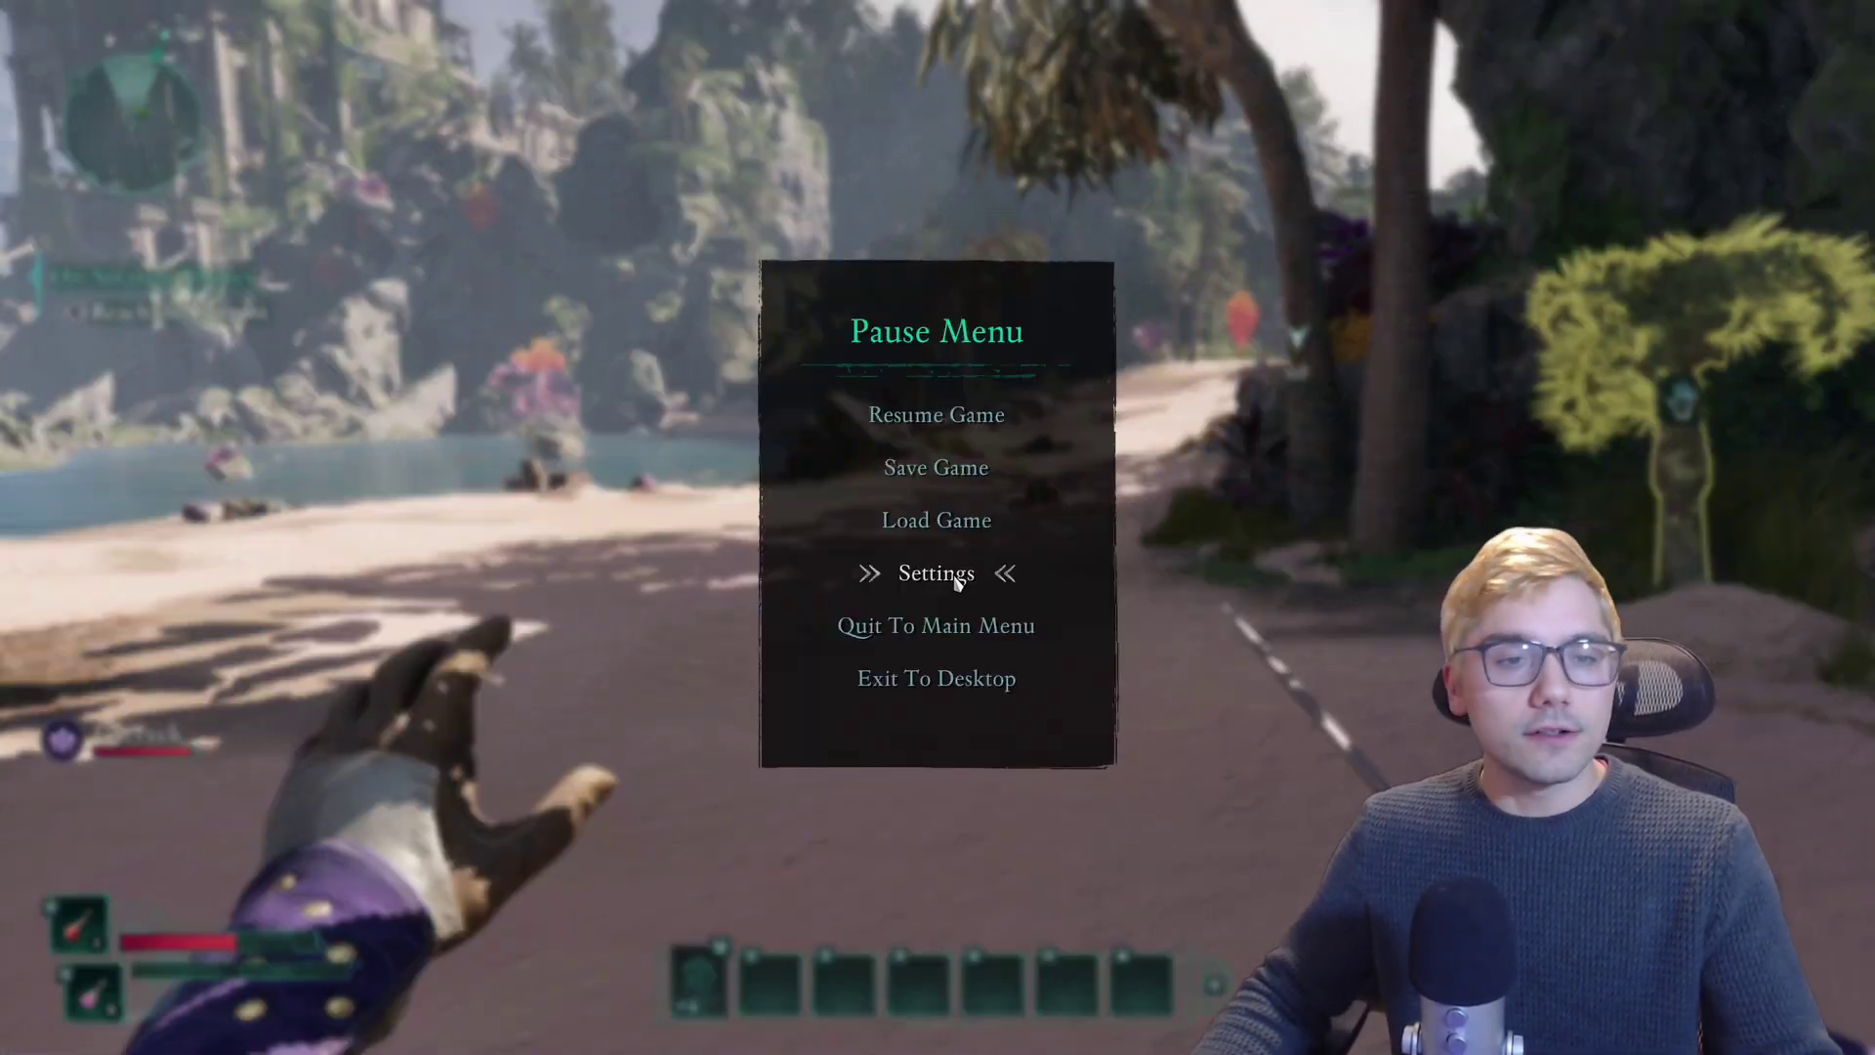
left_click(904, 576)
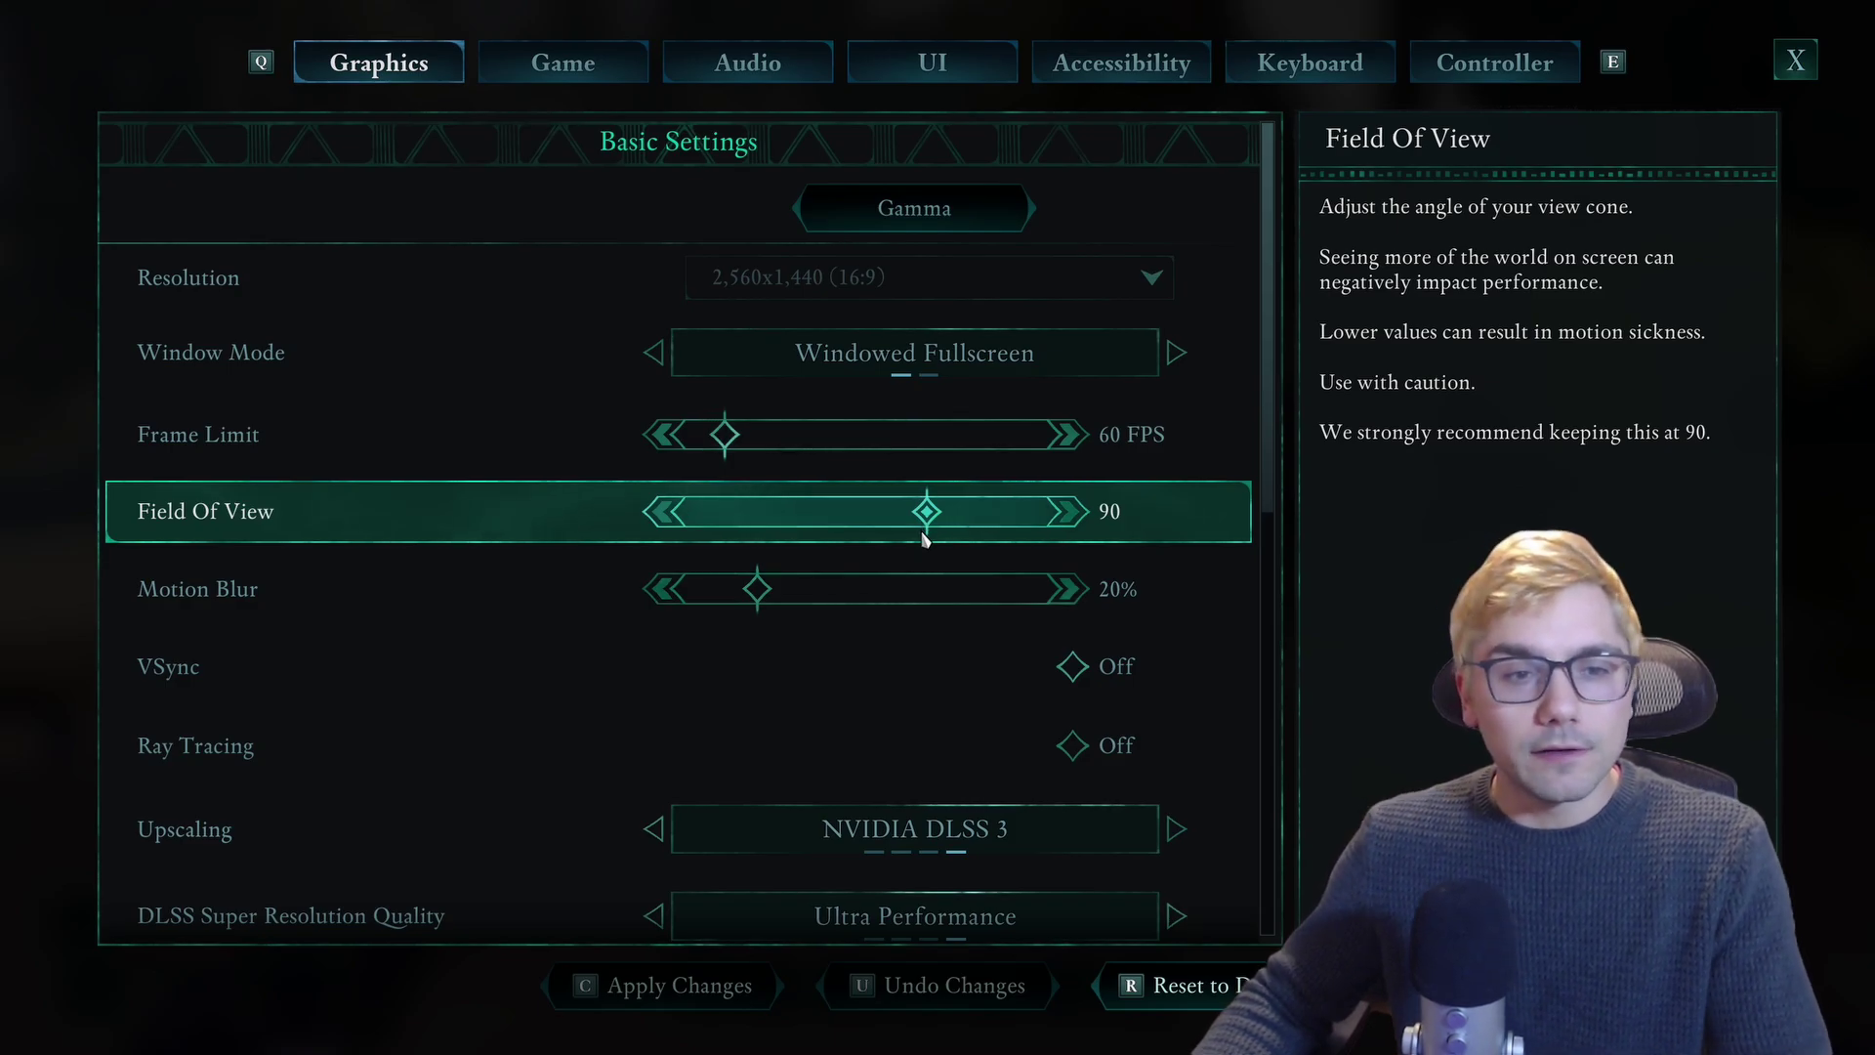
left_click_drag(926, 512, 938, 512)
key("u")
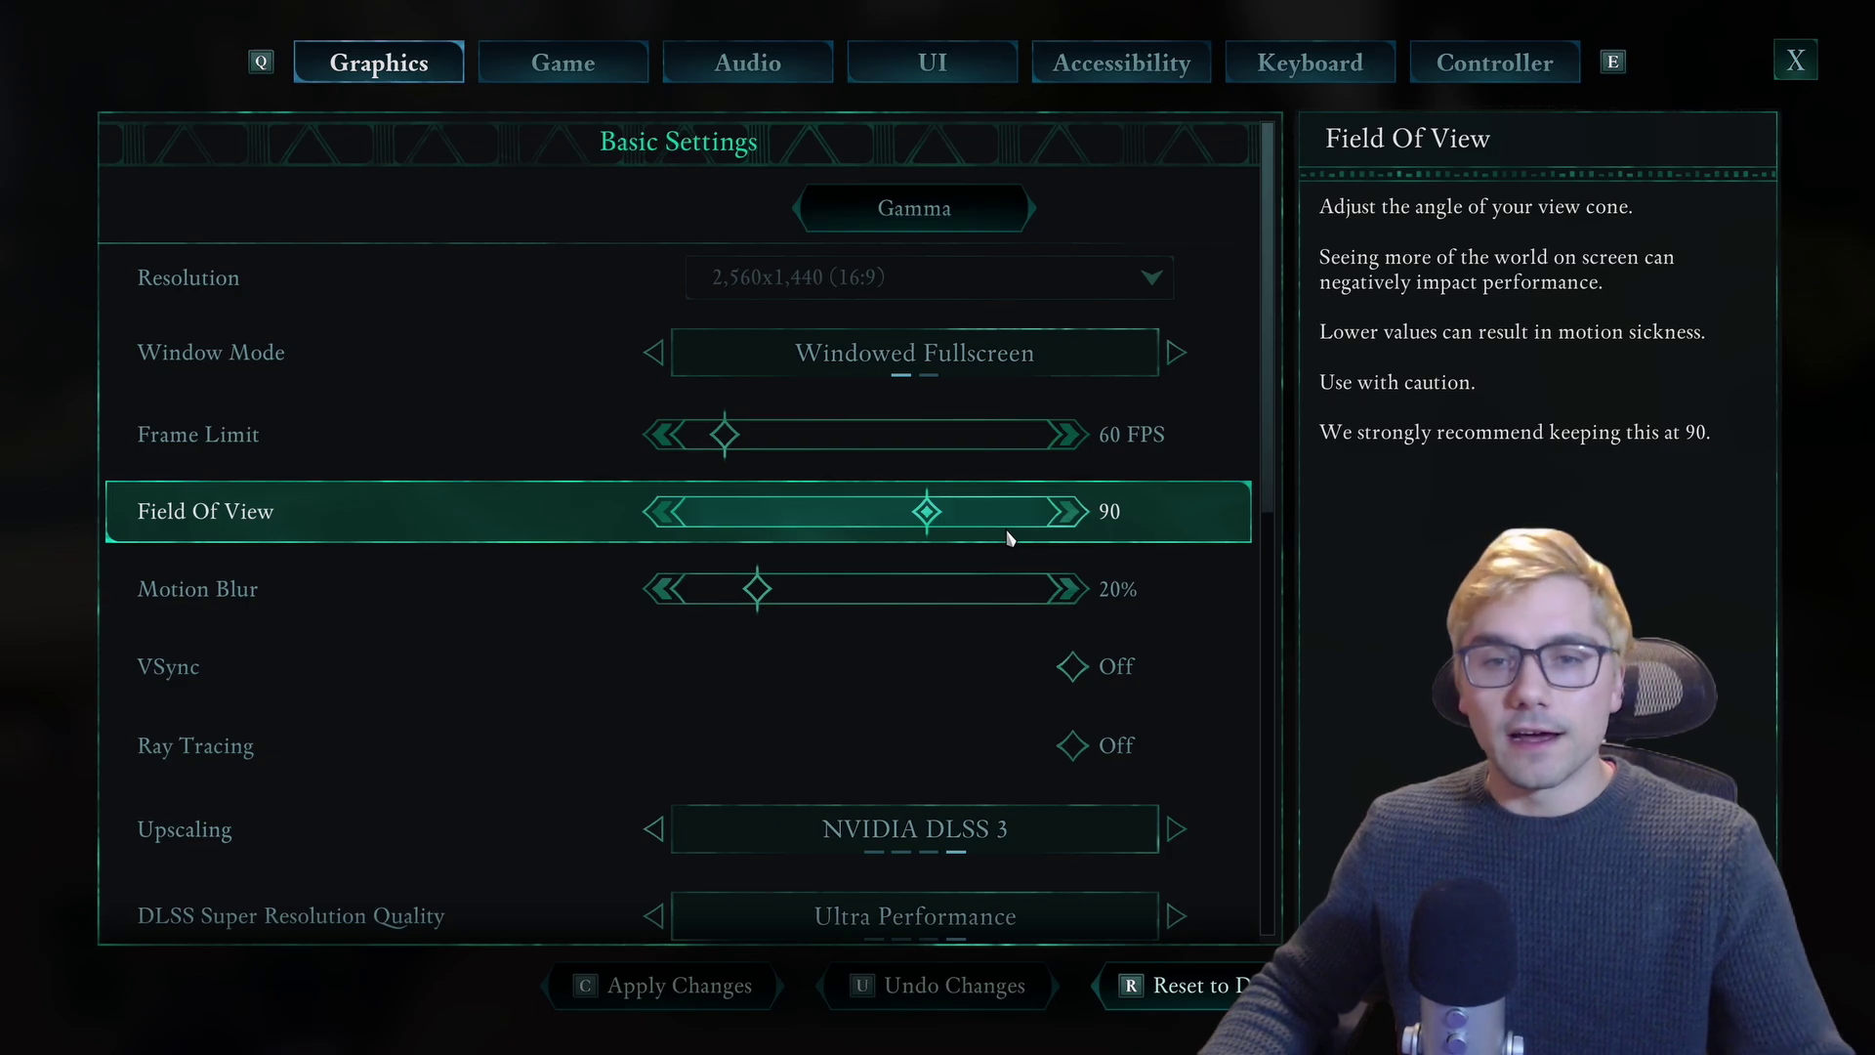
Step: Cycle the upscaling method through AMD FidelityFX 3, Temporal Super Resolution and Off, then back to NVIDIA DLSS 3
scroll(1009, 537, "down", 3)
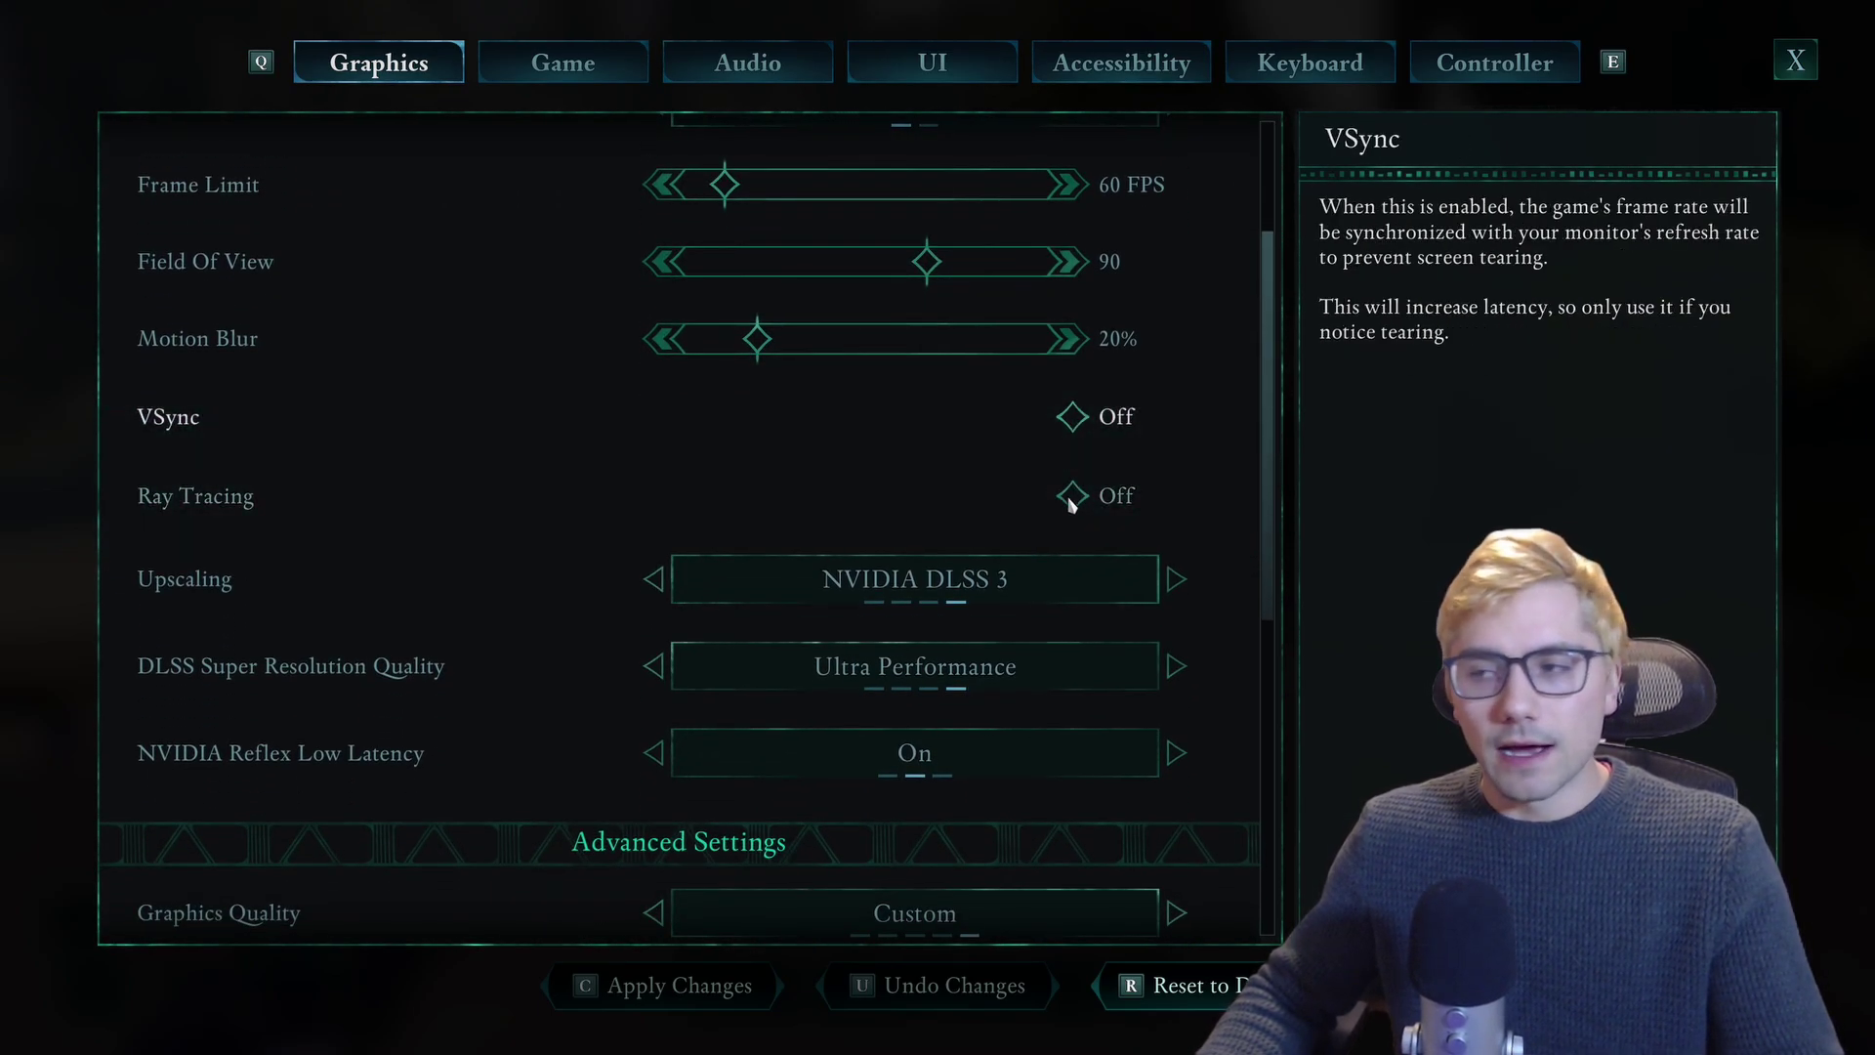
scroll(937, 419, "down", 2)
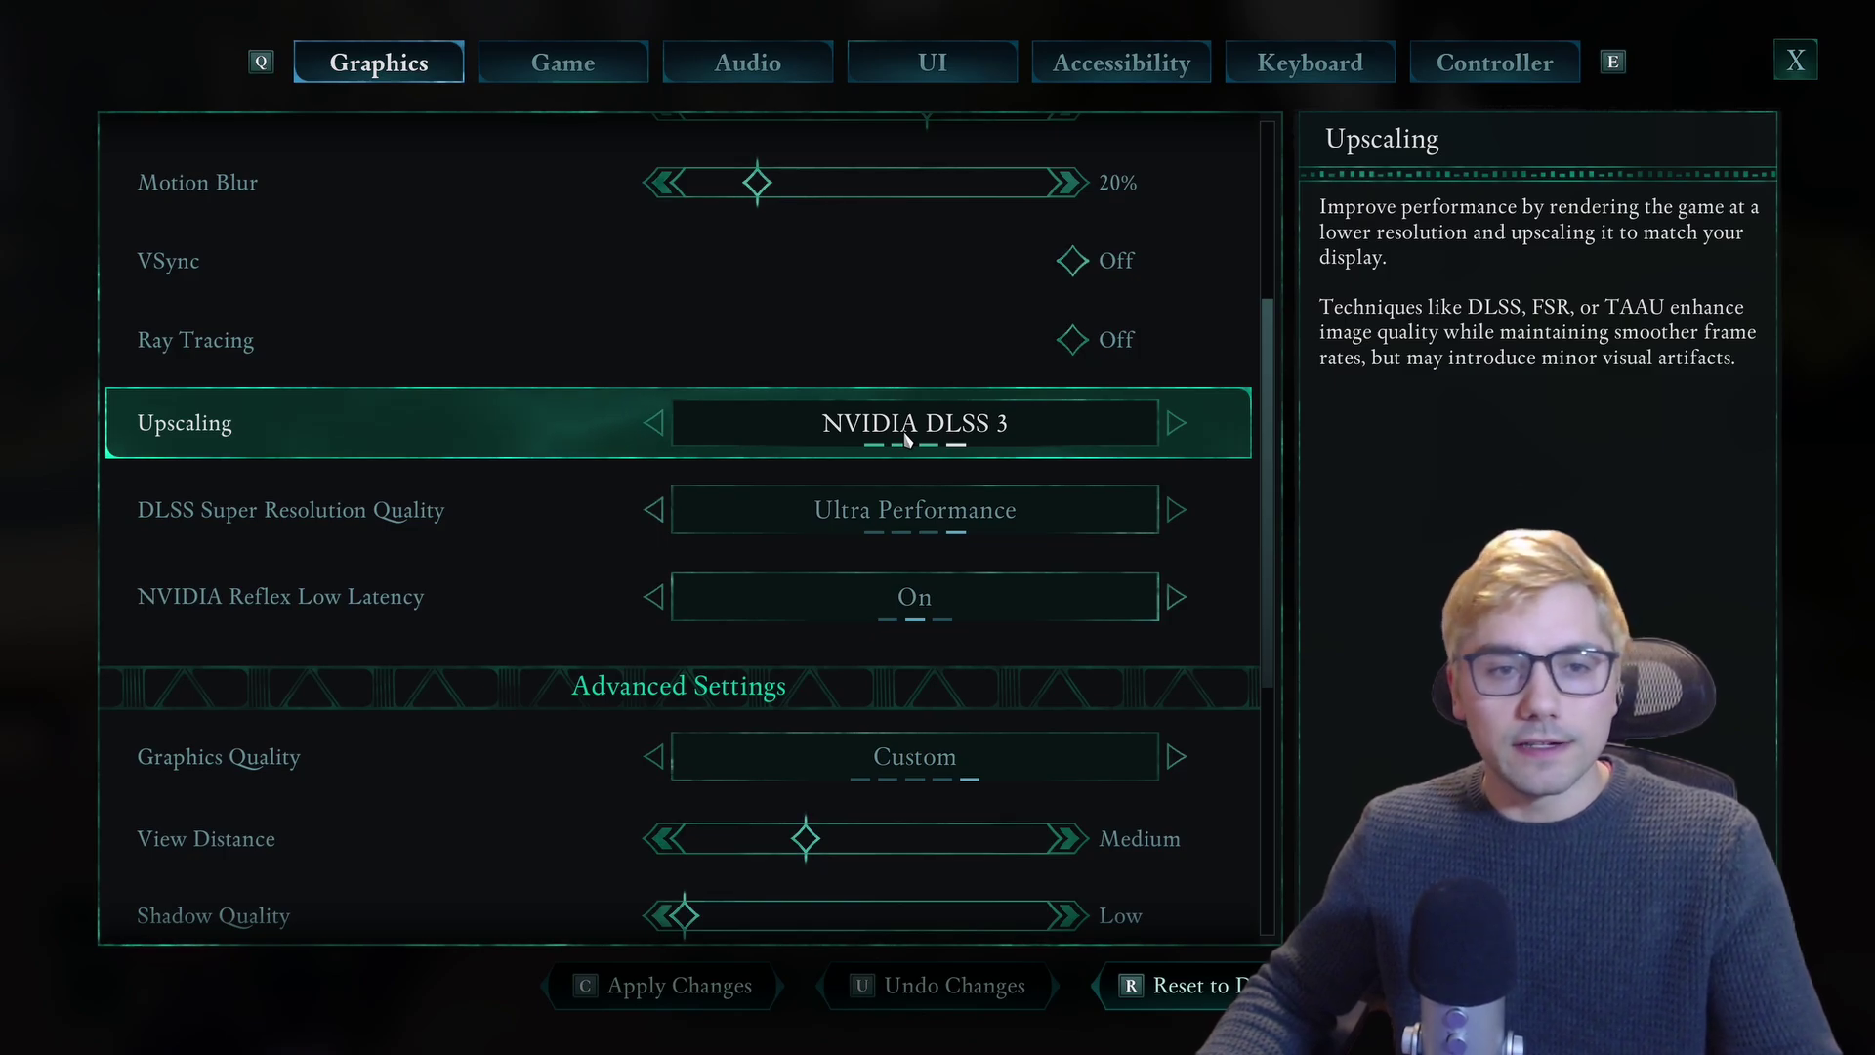
left_click(654, 423)
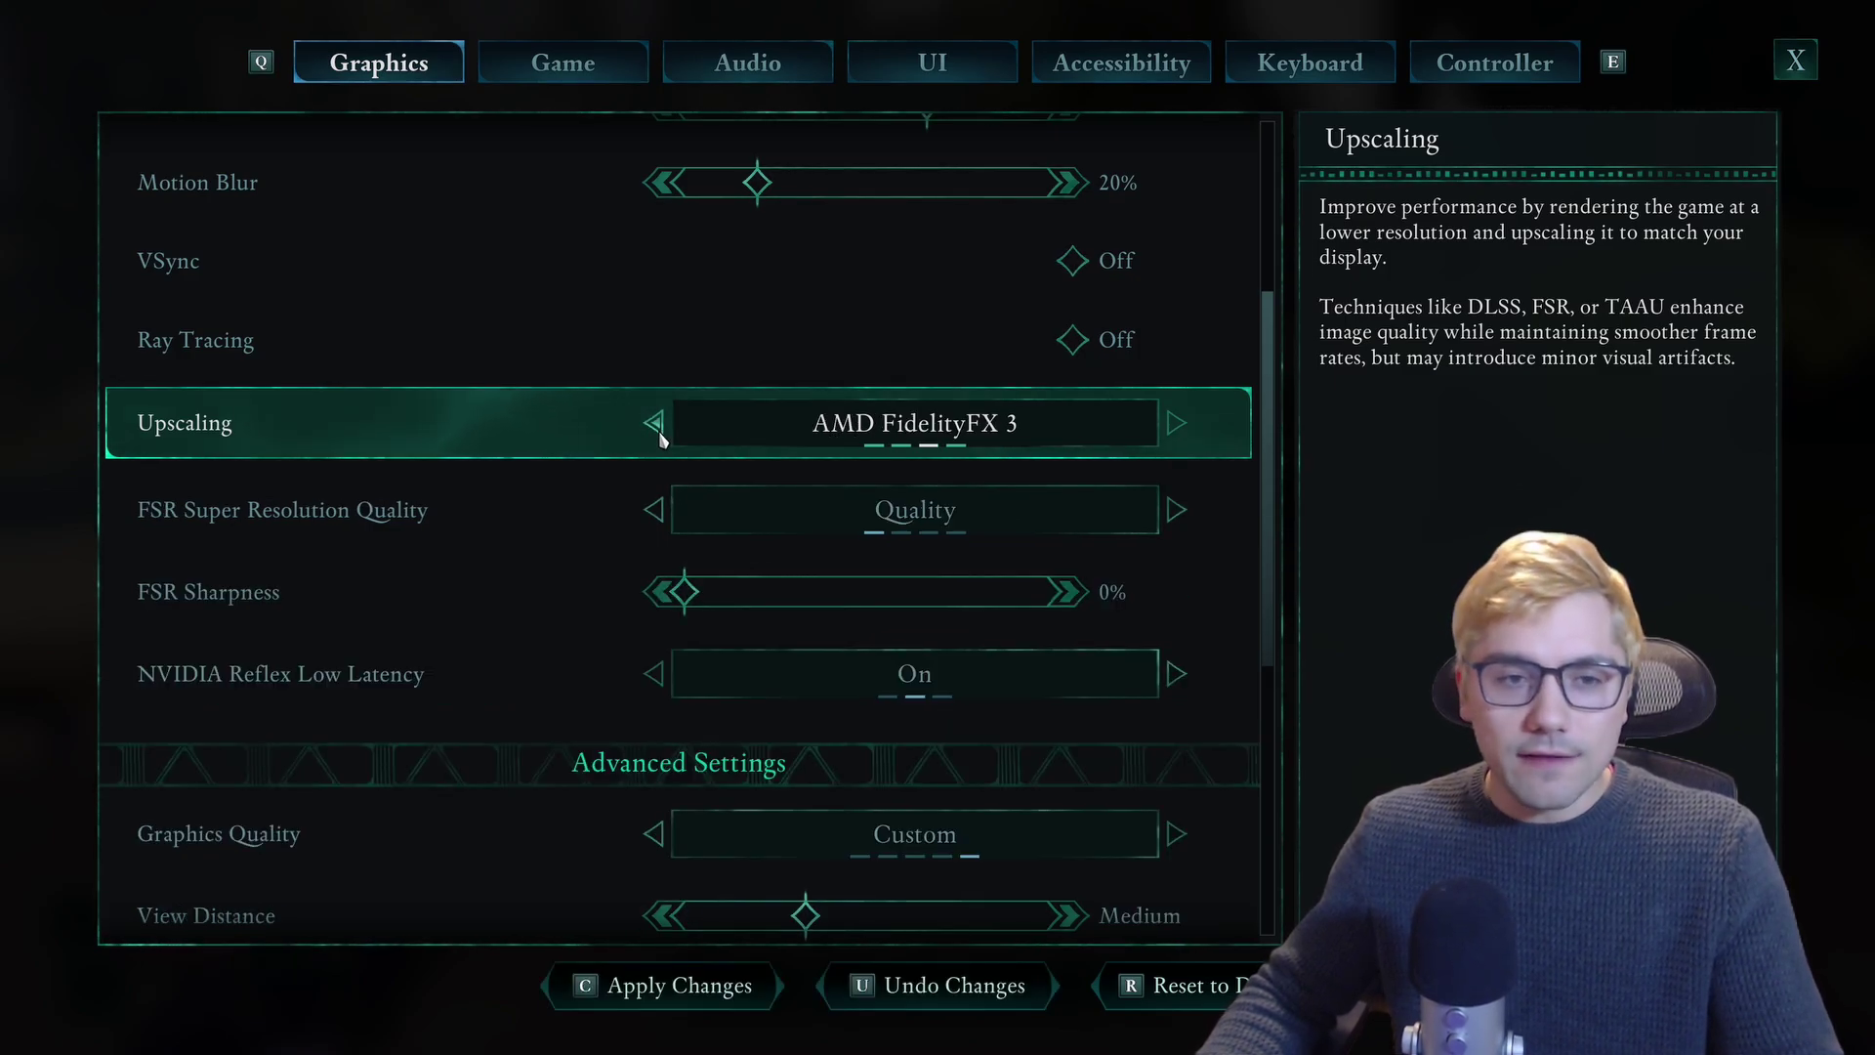
left_click(655, 426)
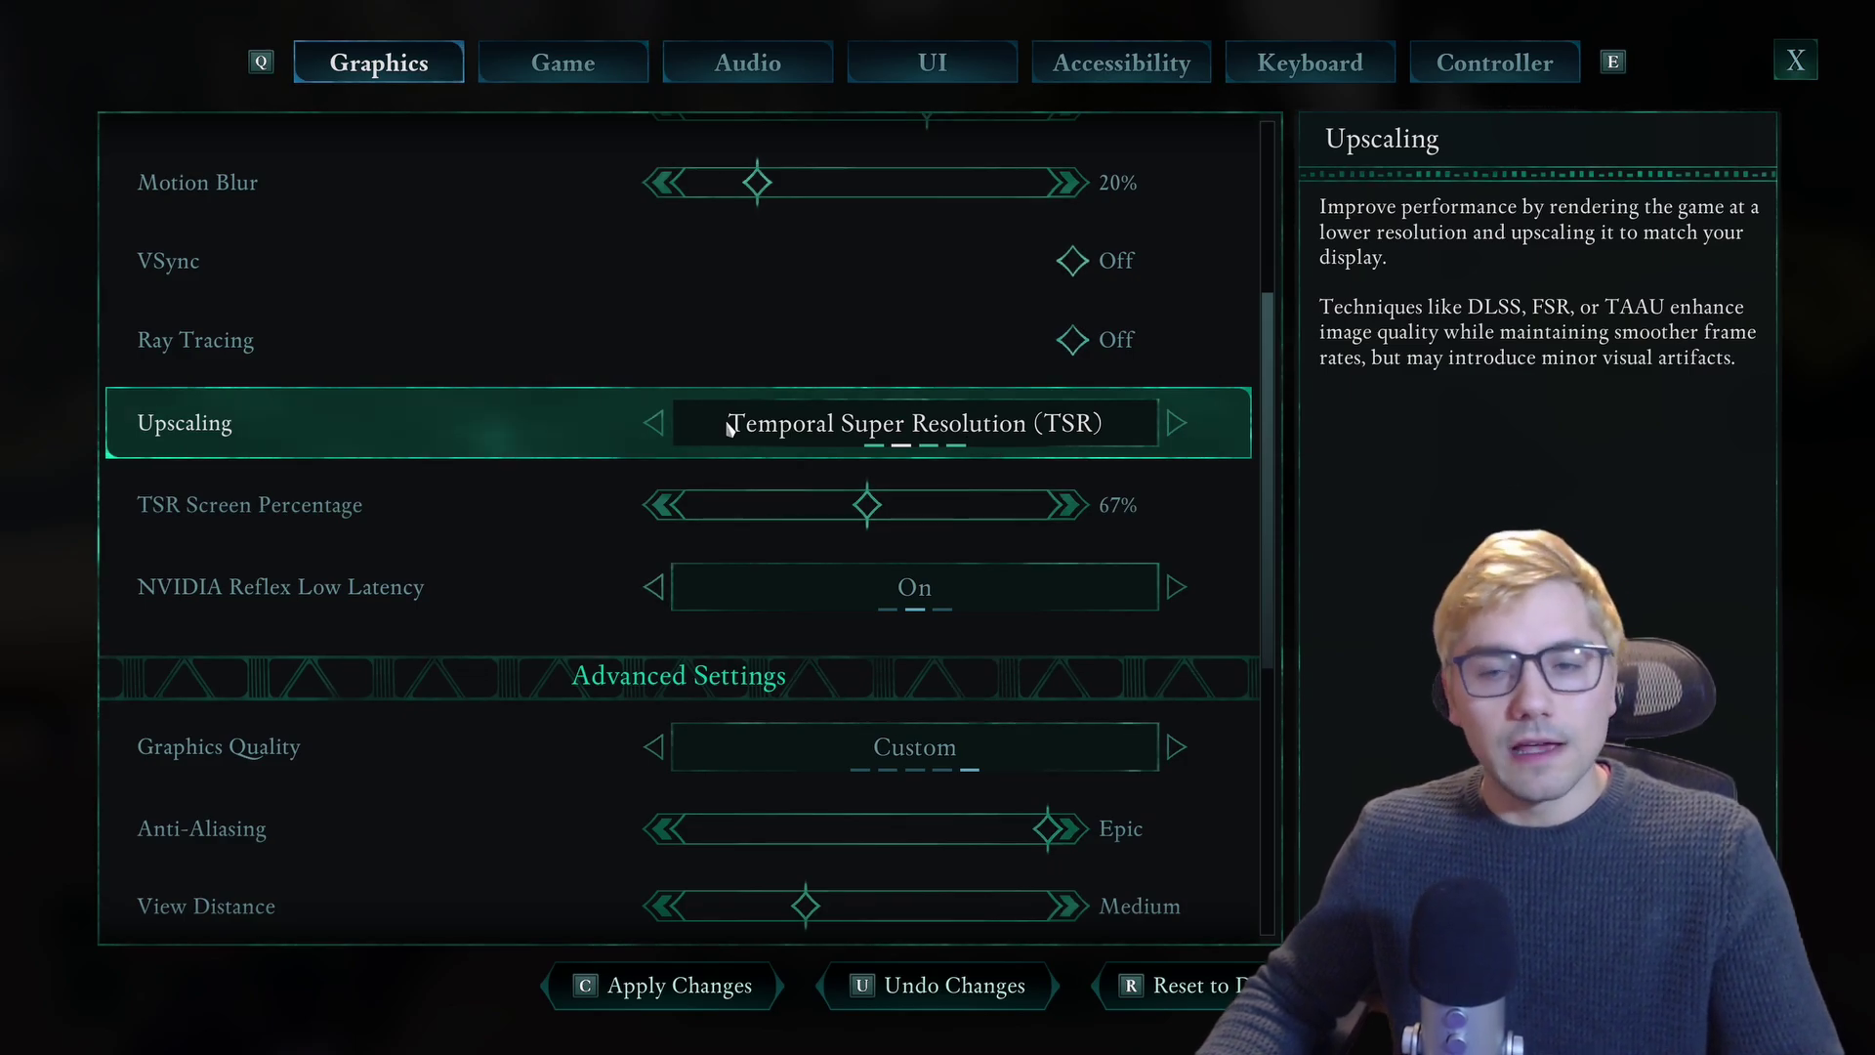
left_click(654, 428)
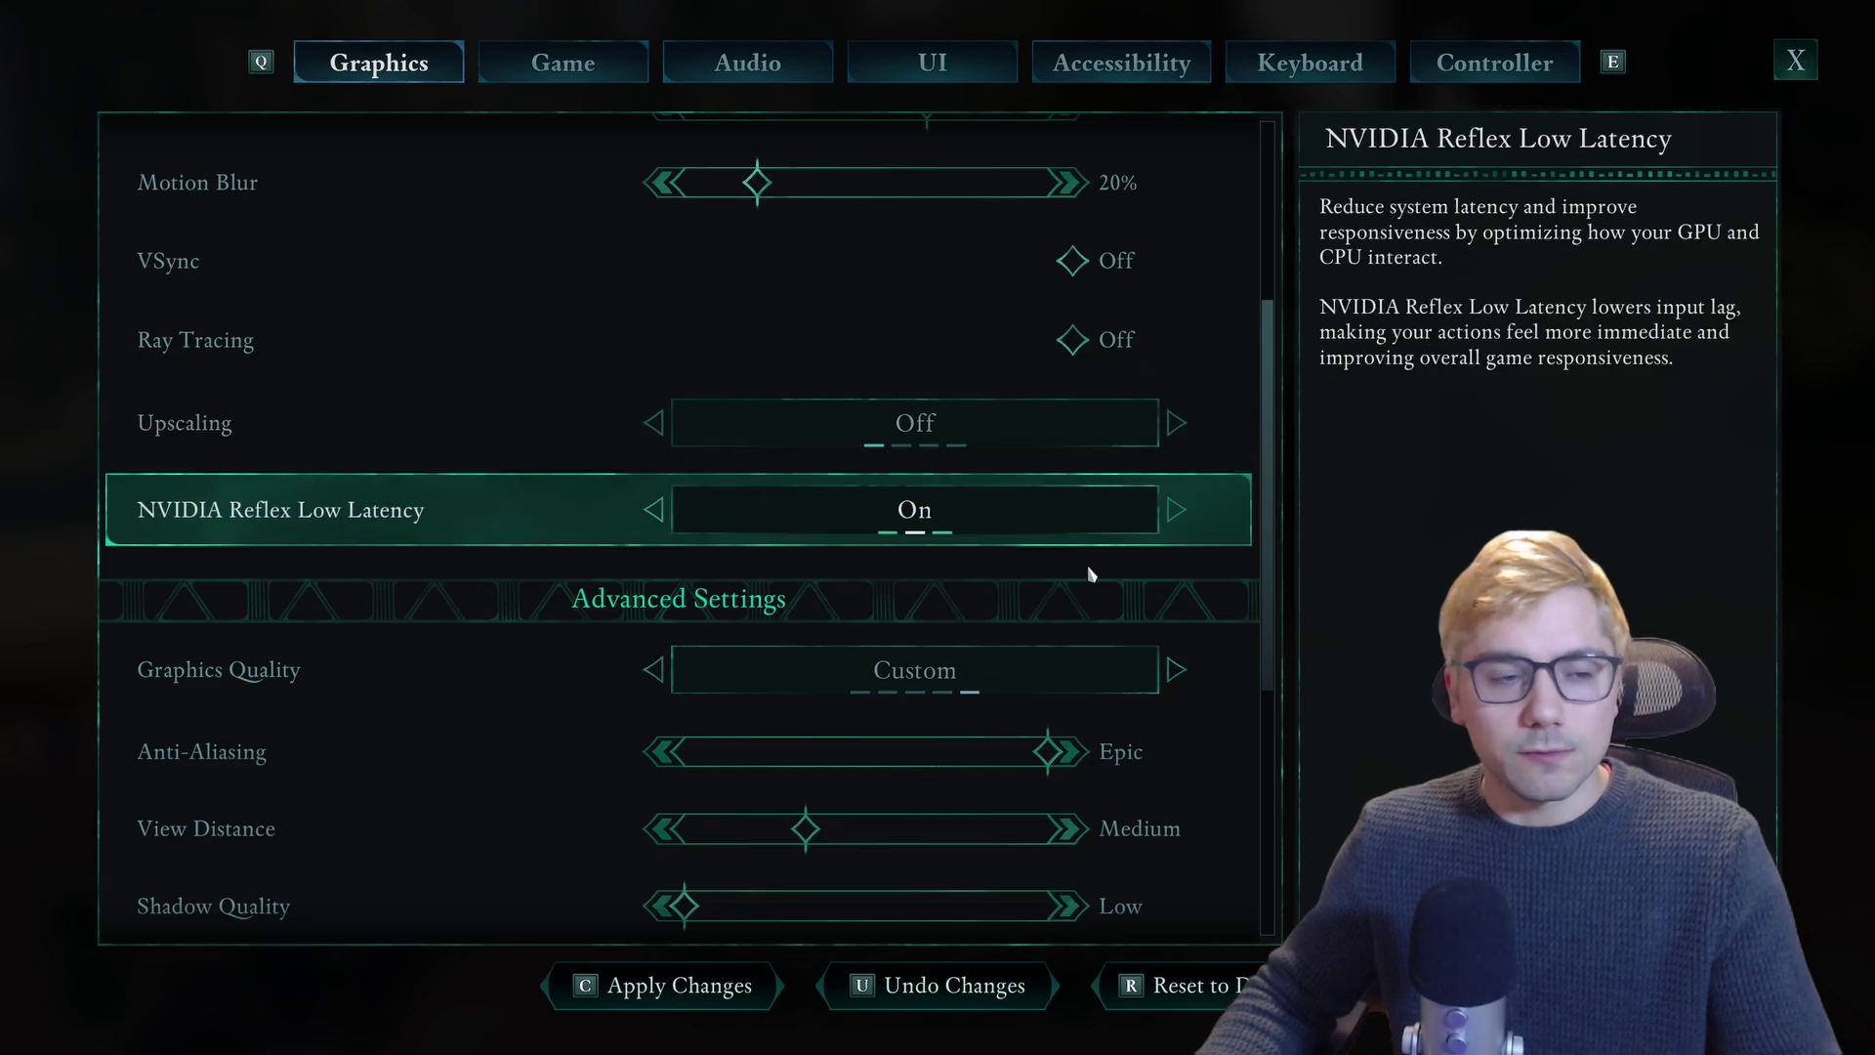
left_click(654, 425)
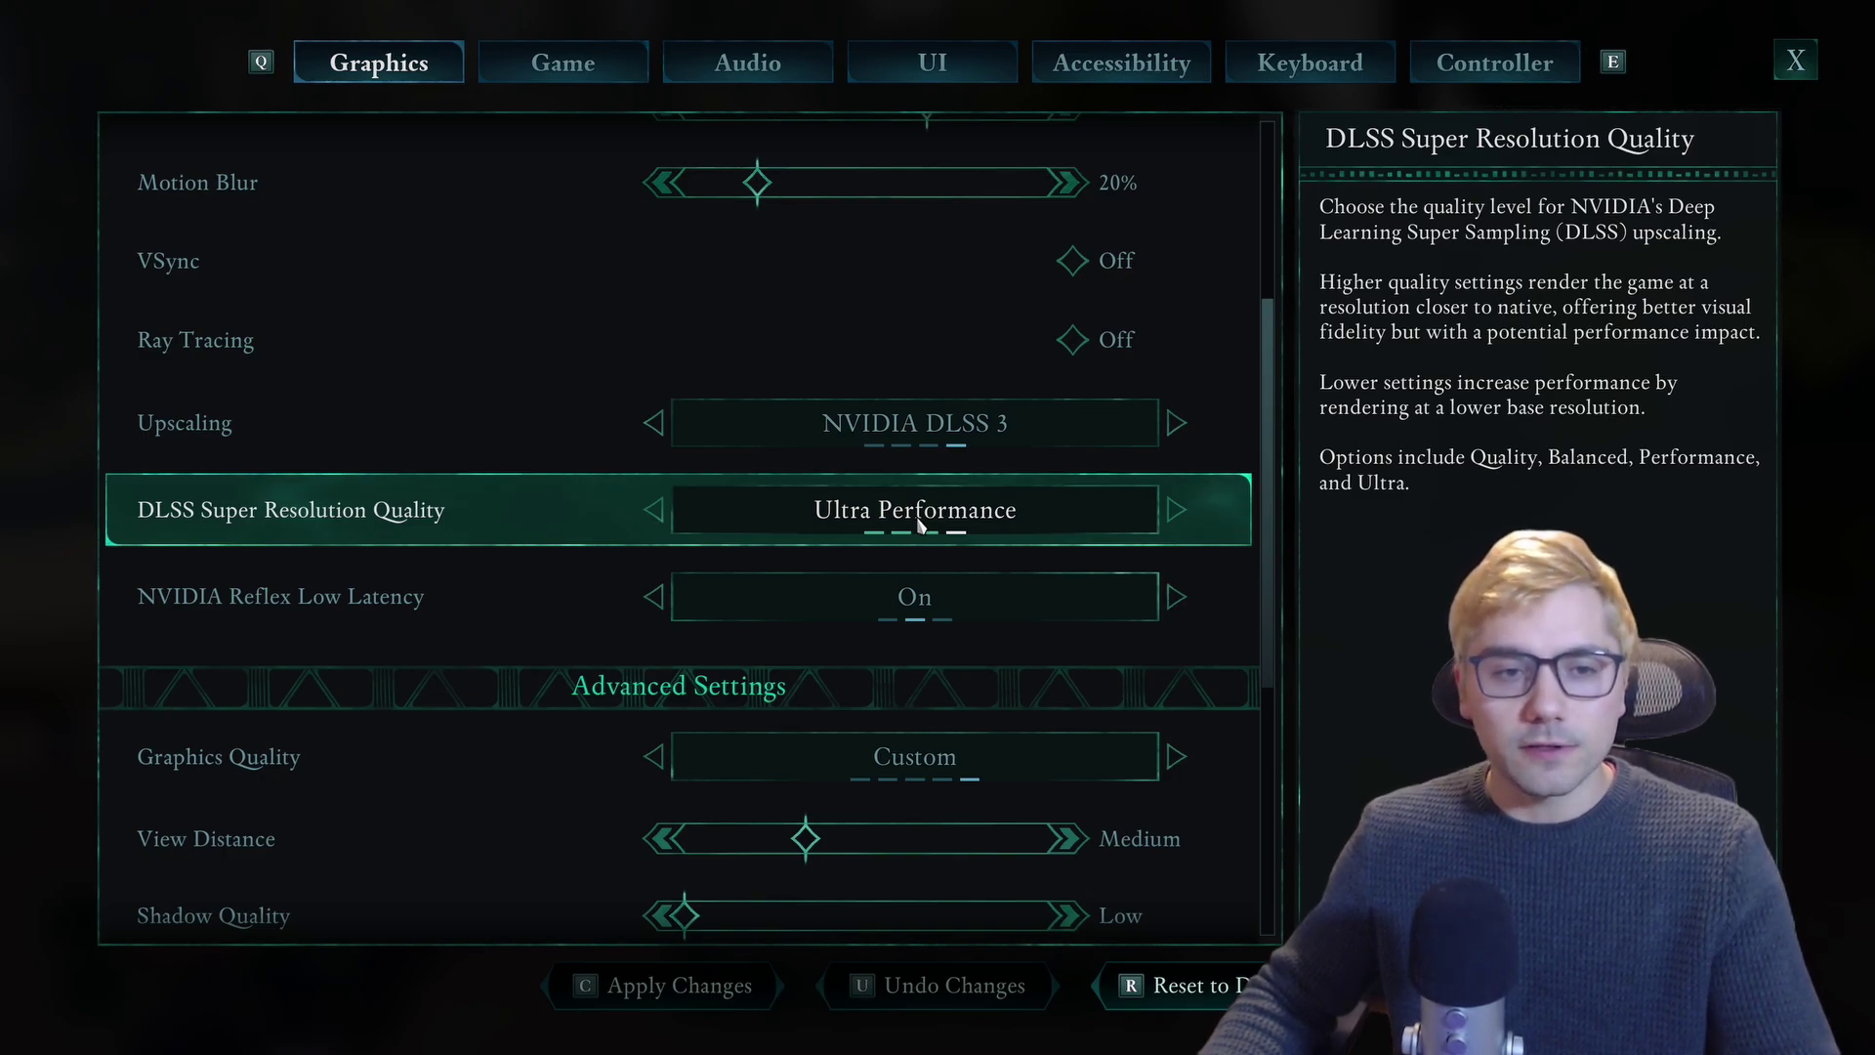
Step: Set DLSS Super Resolution Quality to Ultra Performance and NVIDIA Reflex Low Latency to On + Boost
left_click(653, 510)
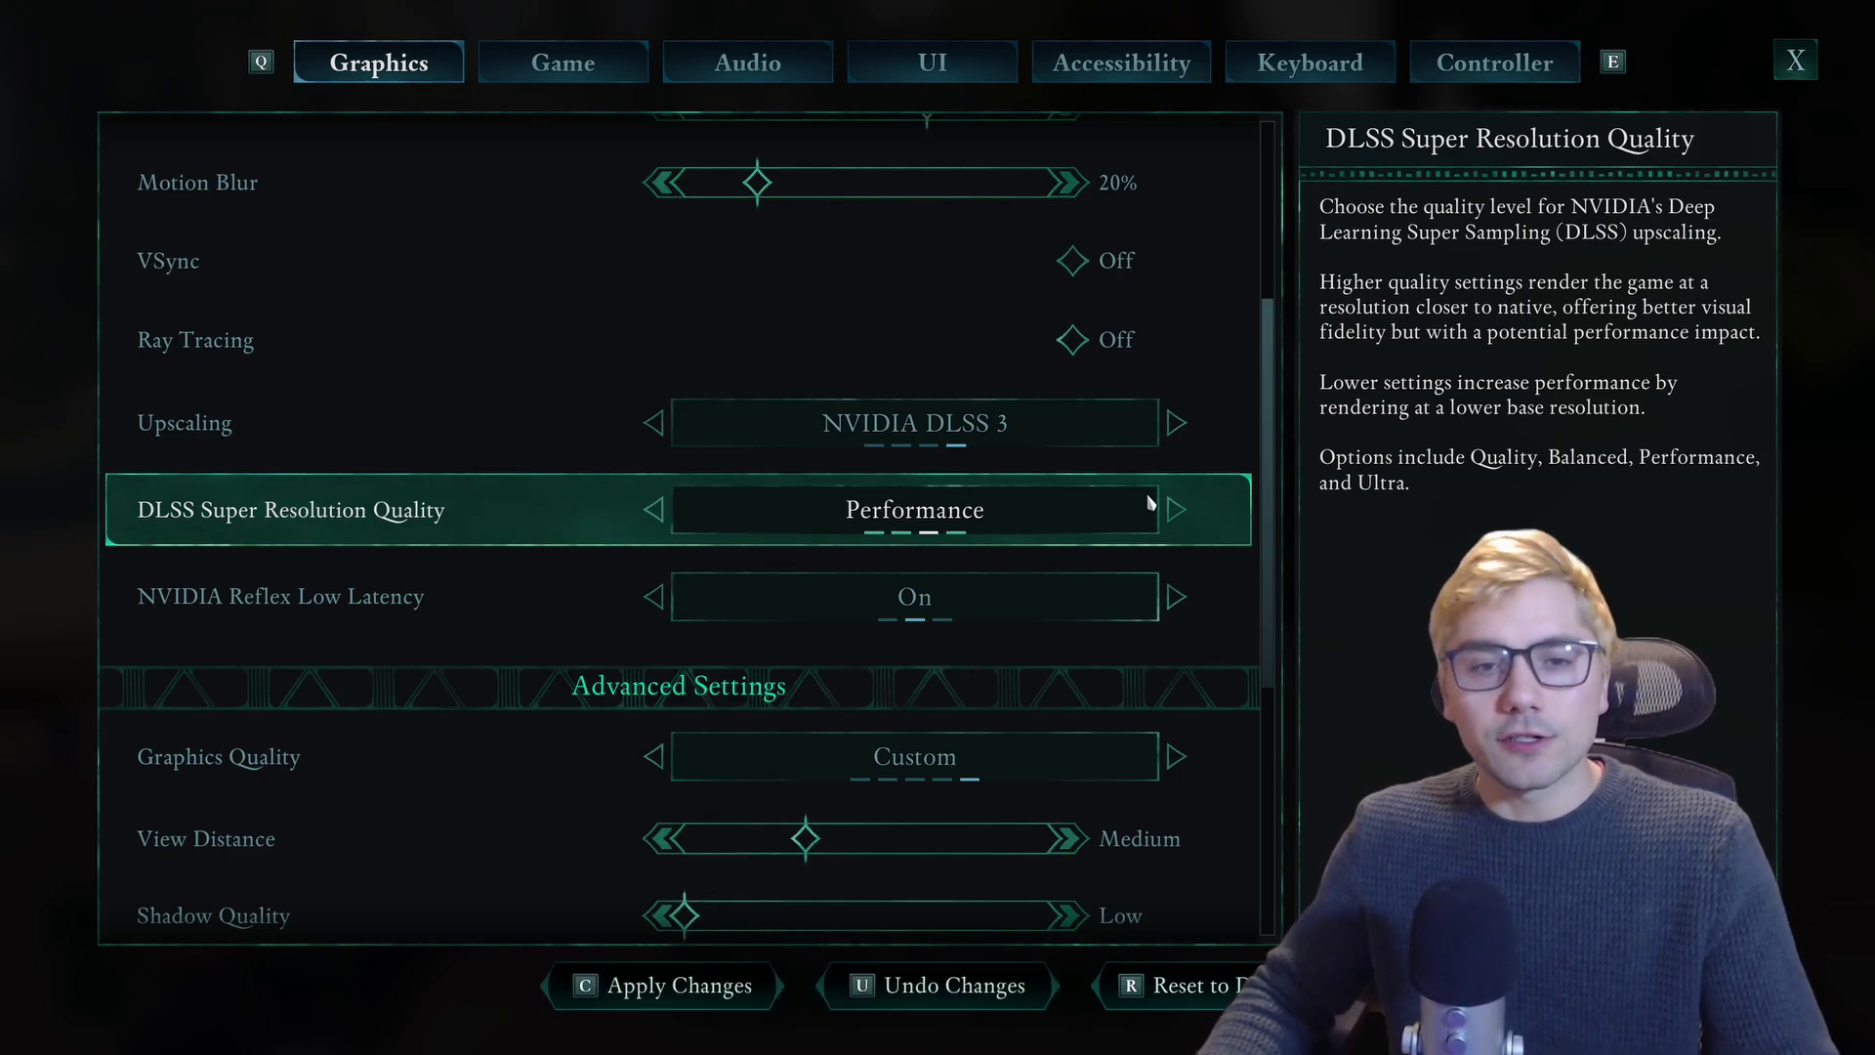
left_click(1177, 509)
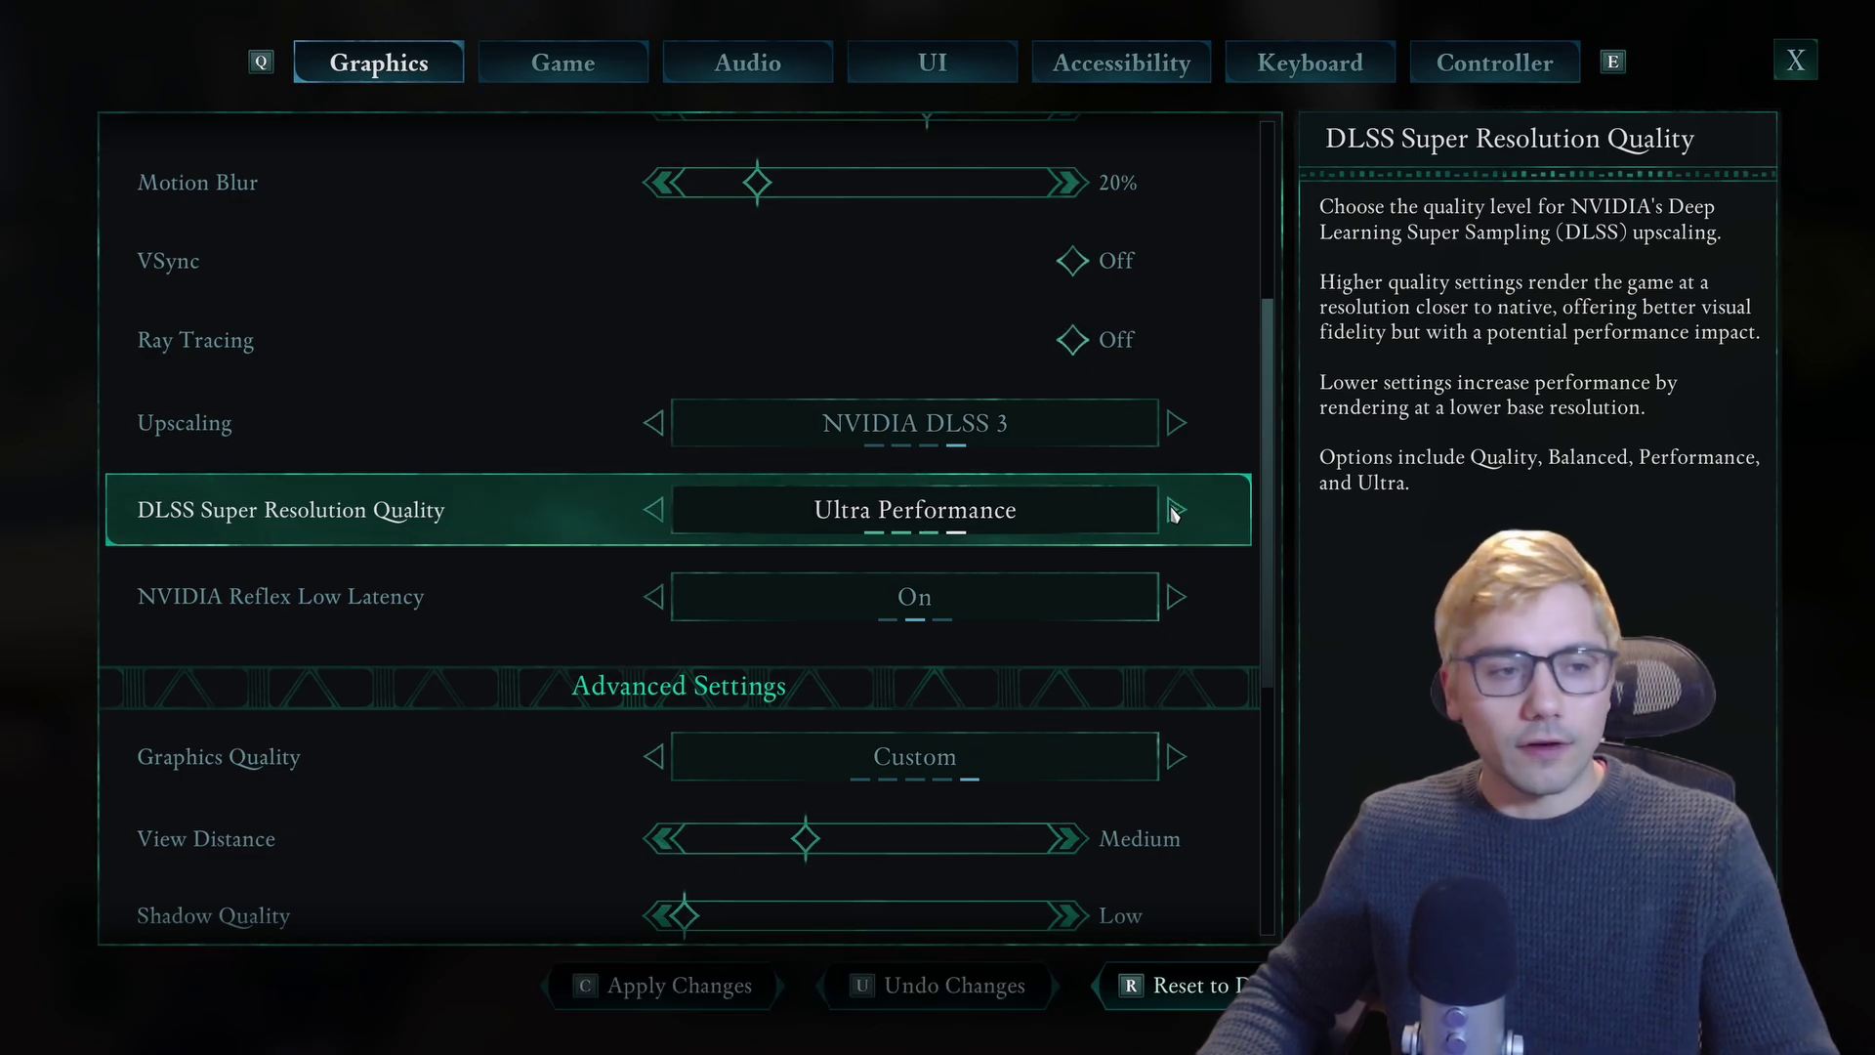
left_click(1174, 598)
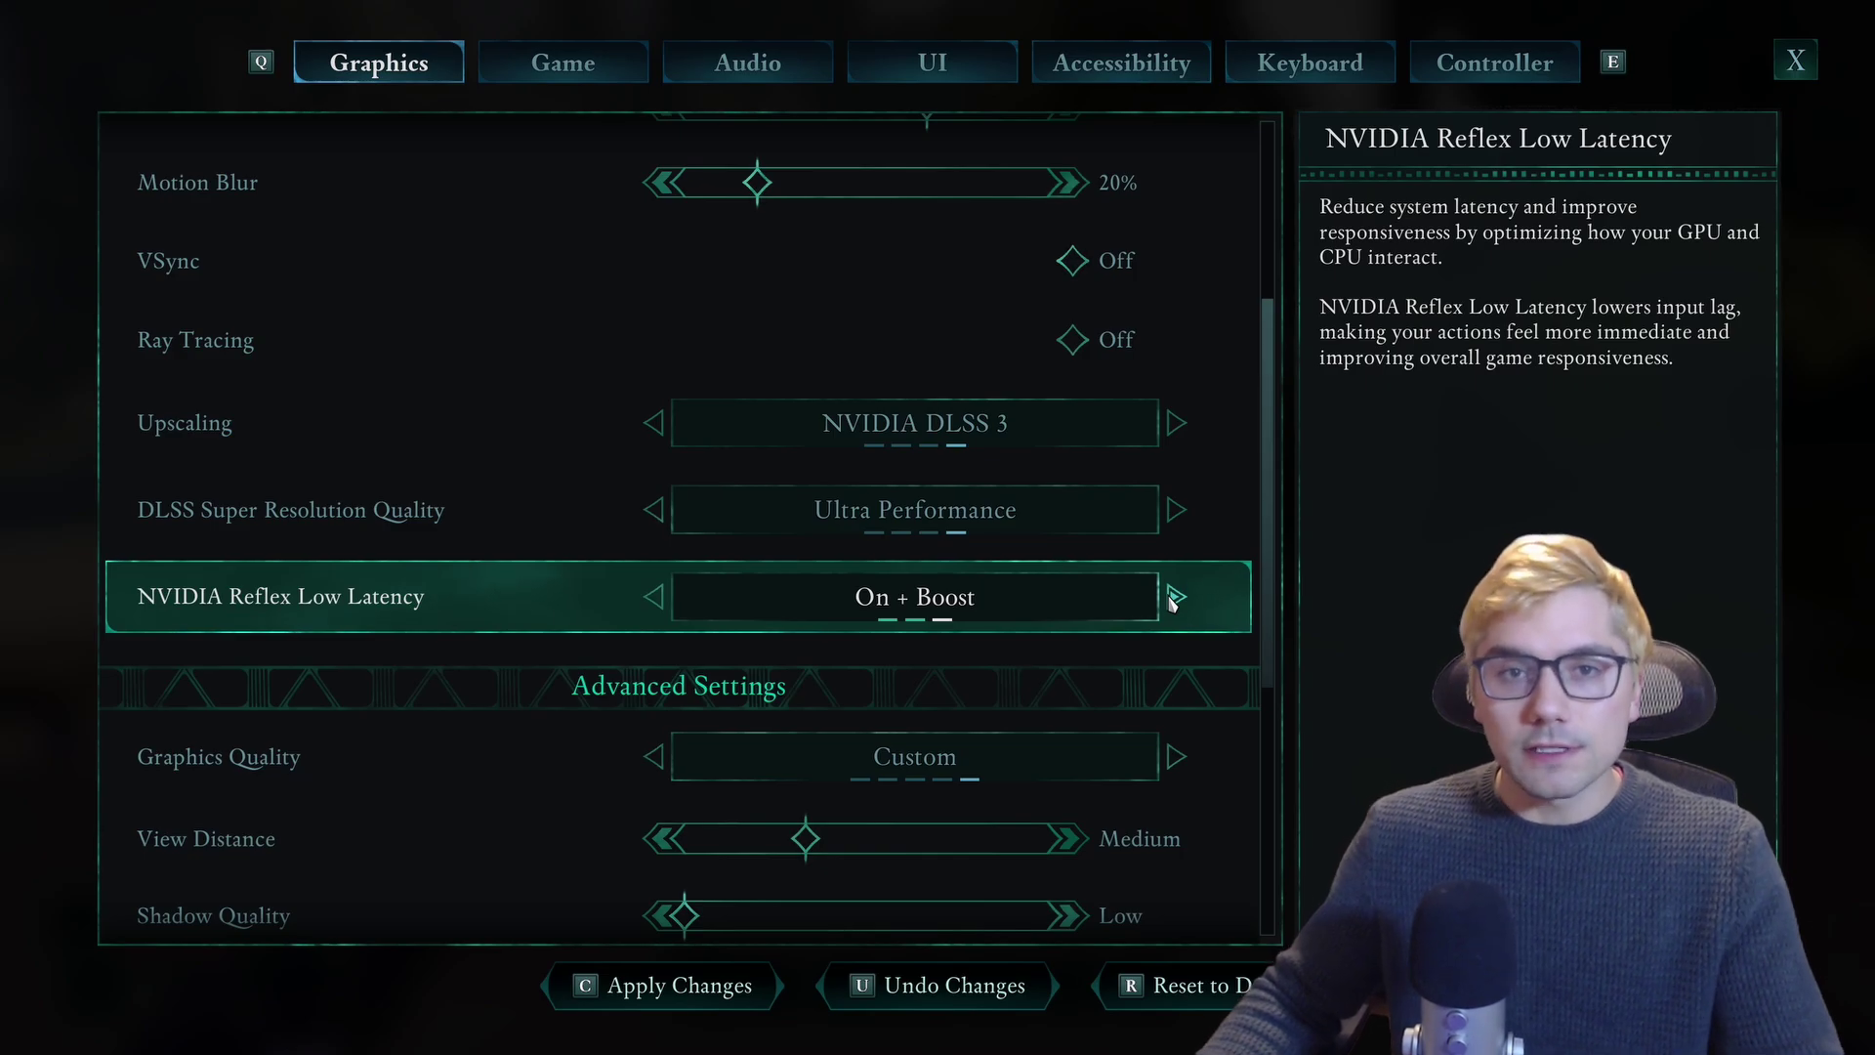
Step: Try View Distance at Low in the advanced graphics settings, undo it and look over the remaining options
left_click_drag(1272, 545, 1231, 758)
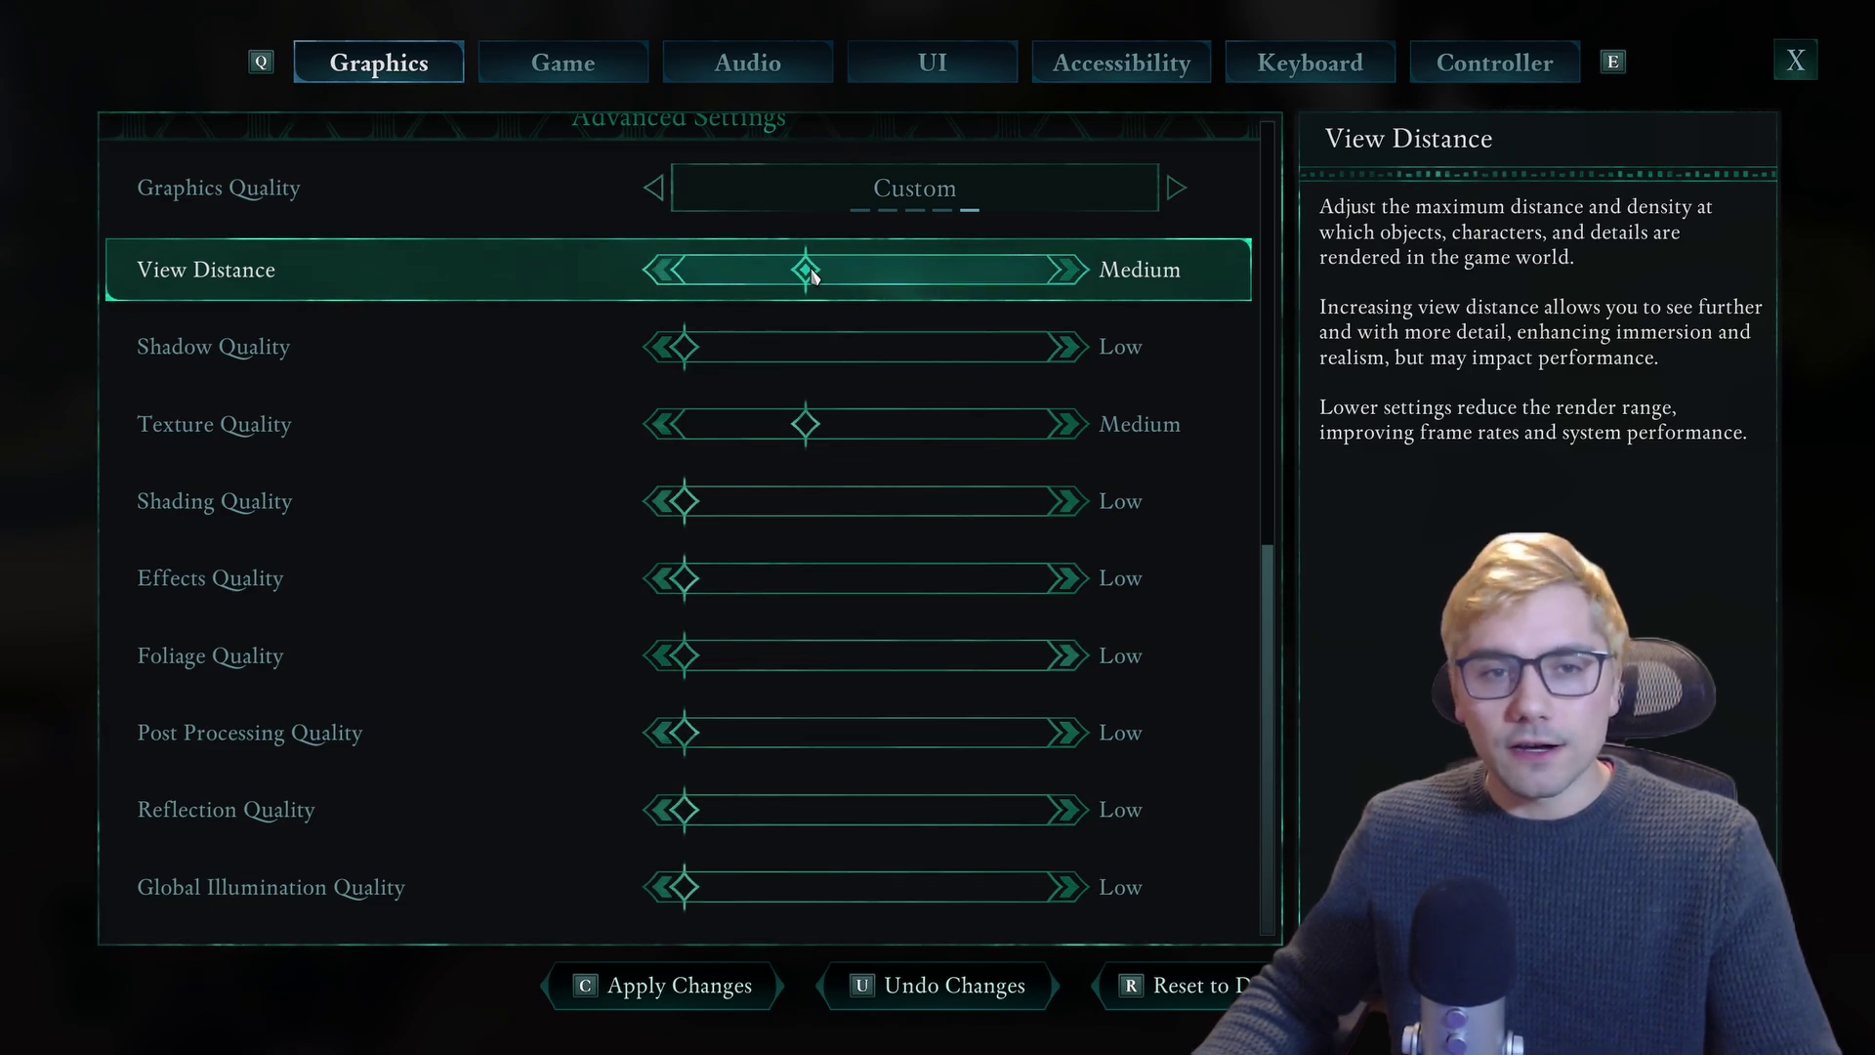
left_click(766, 269)
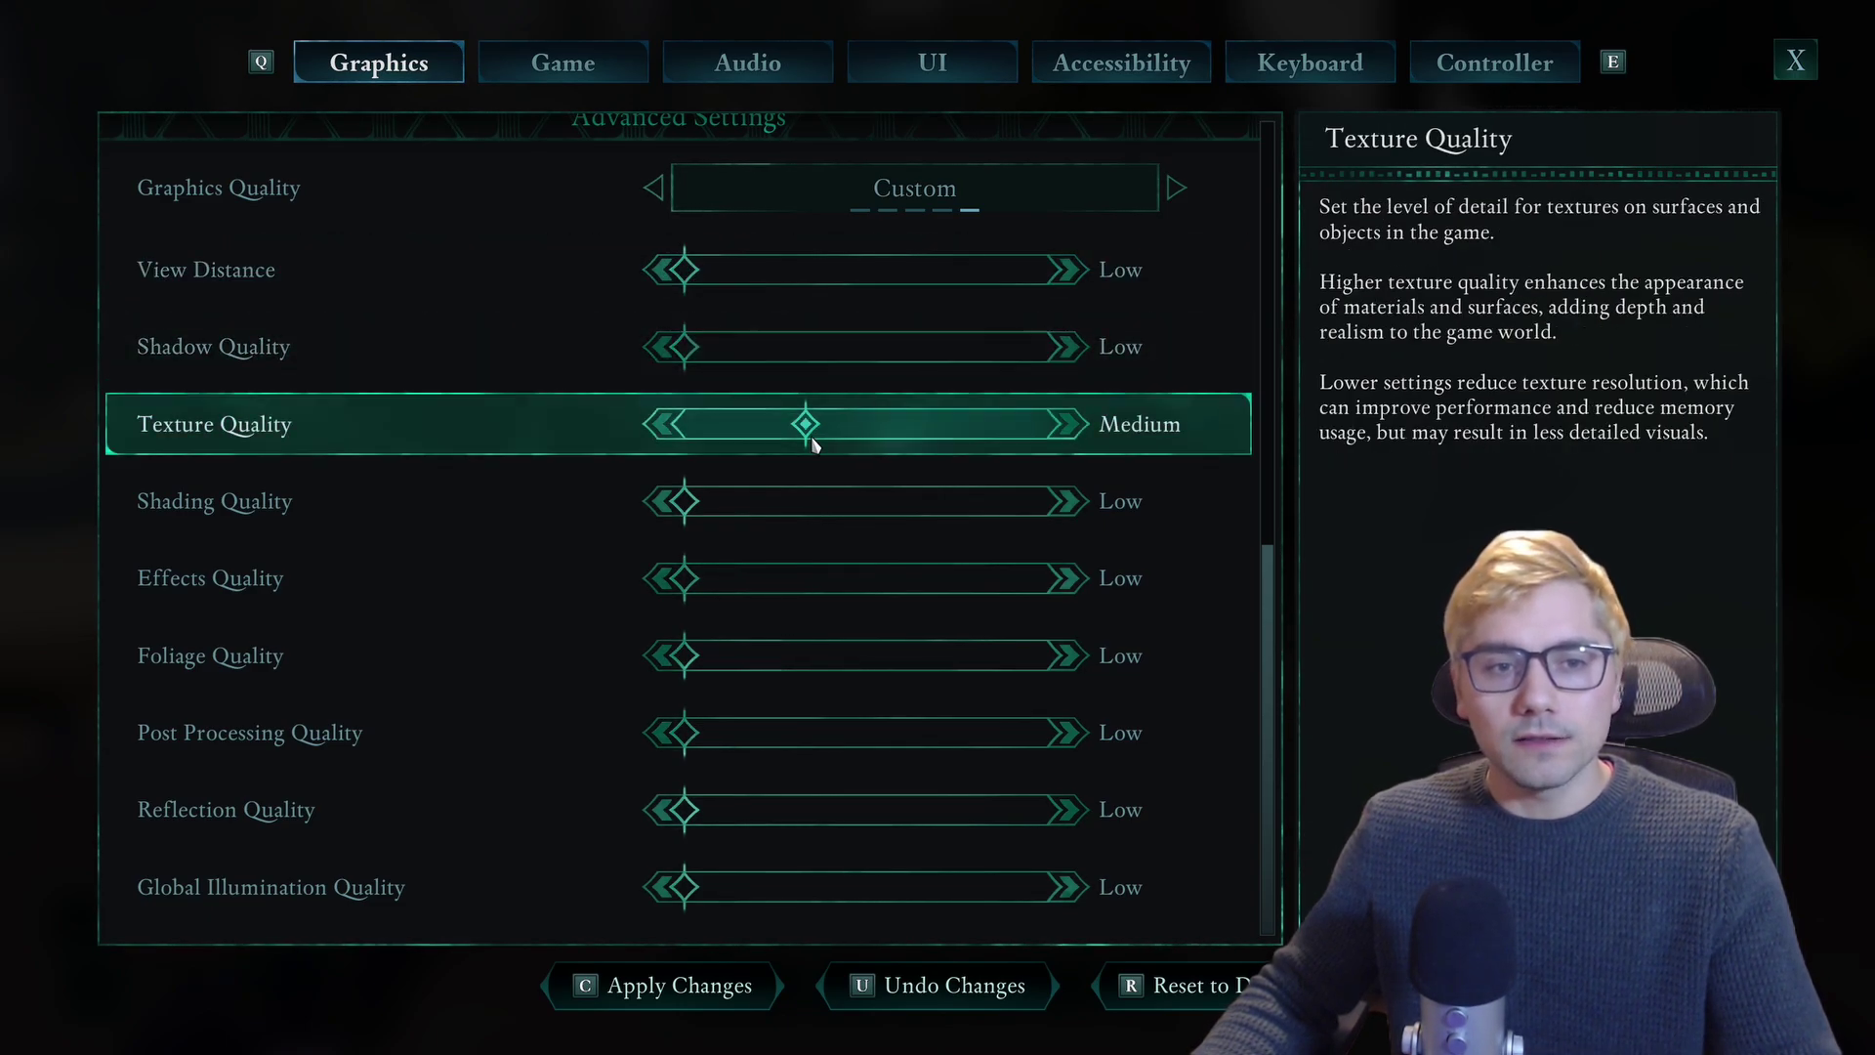
key("u")
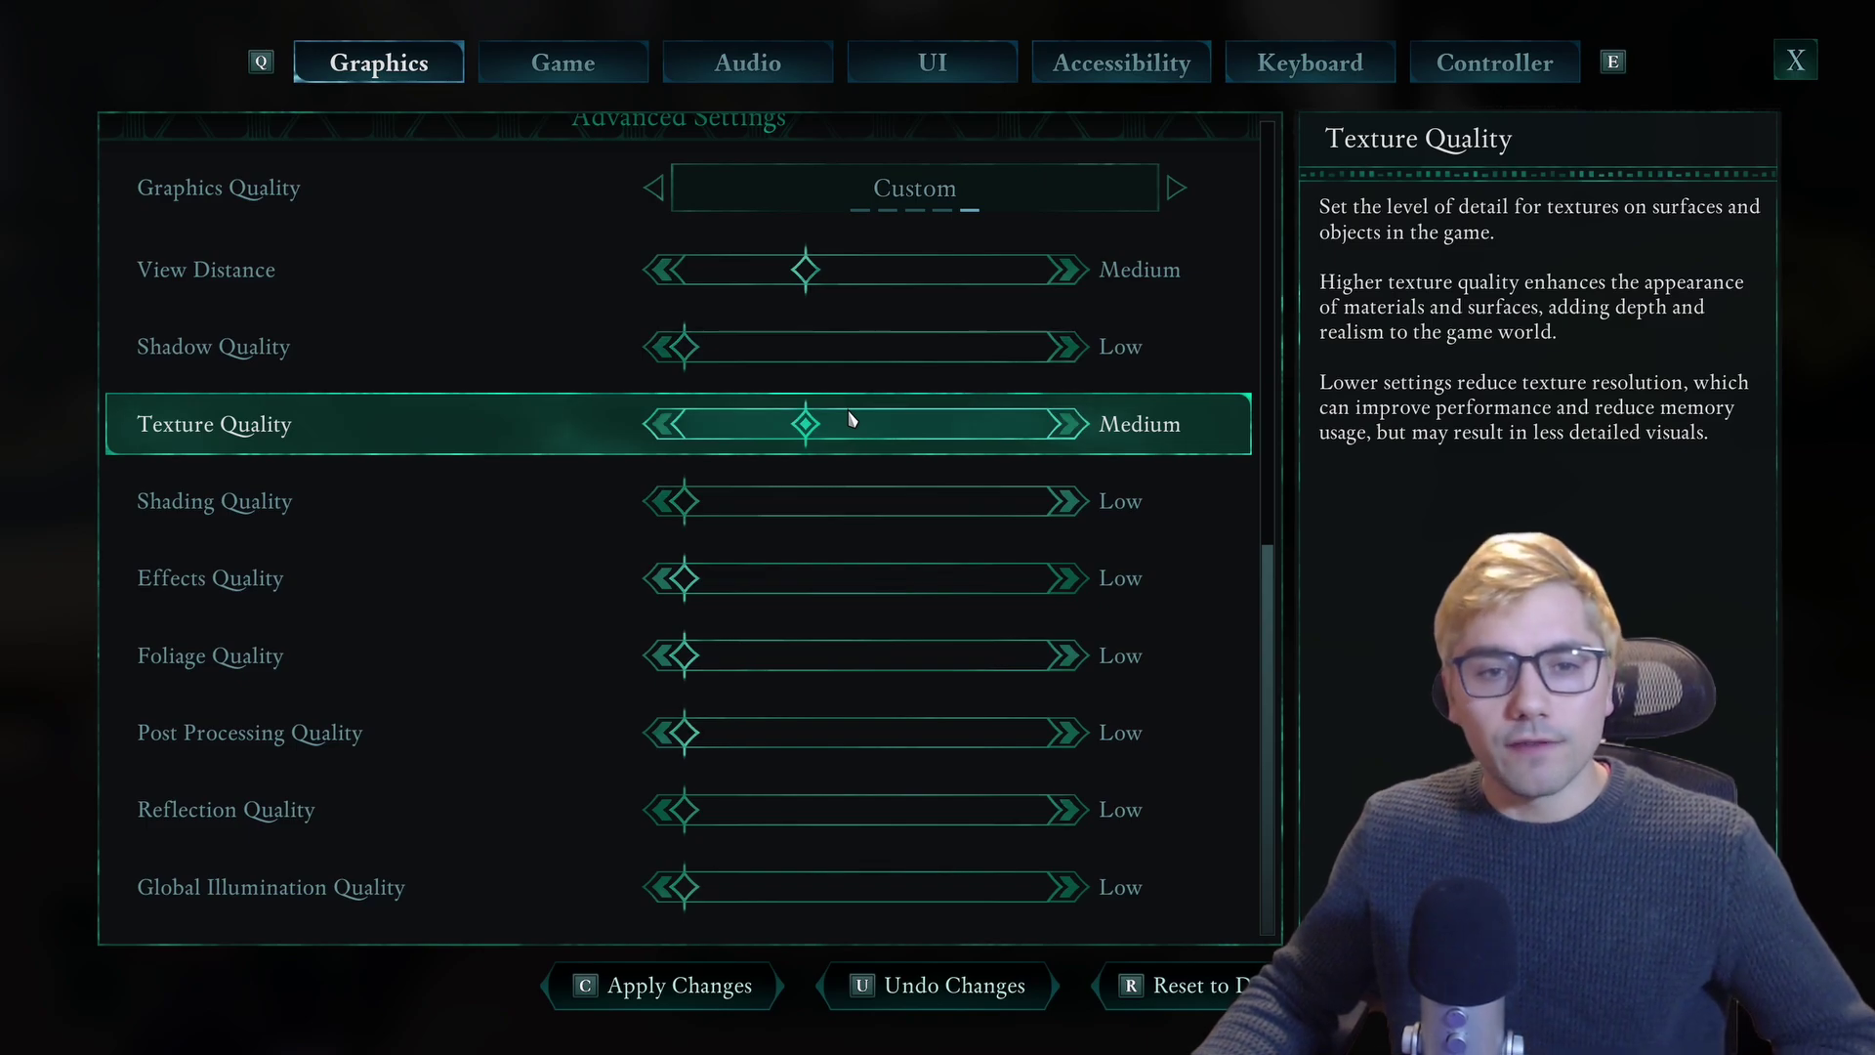
scroll(847, 418, "up", 10)
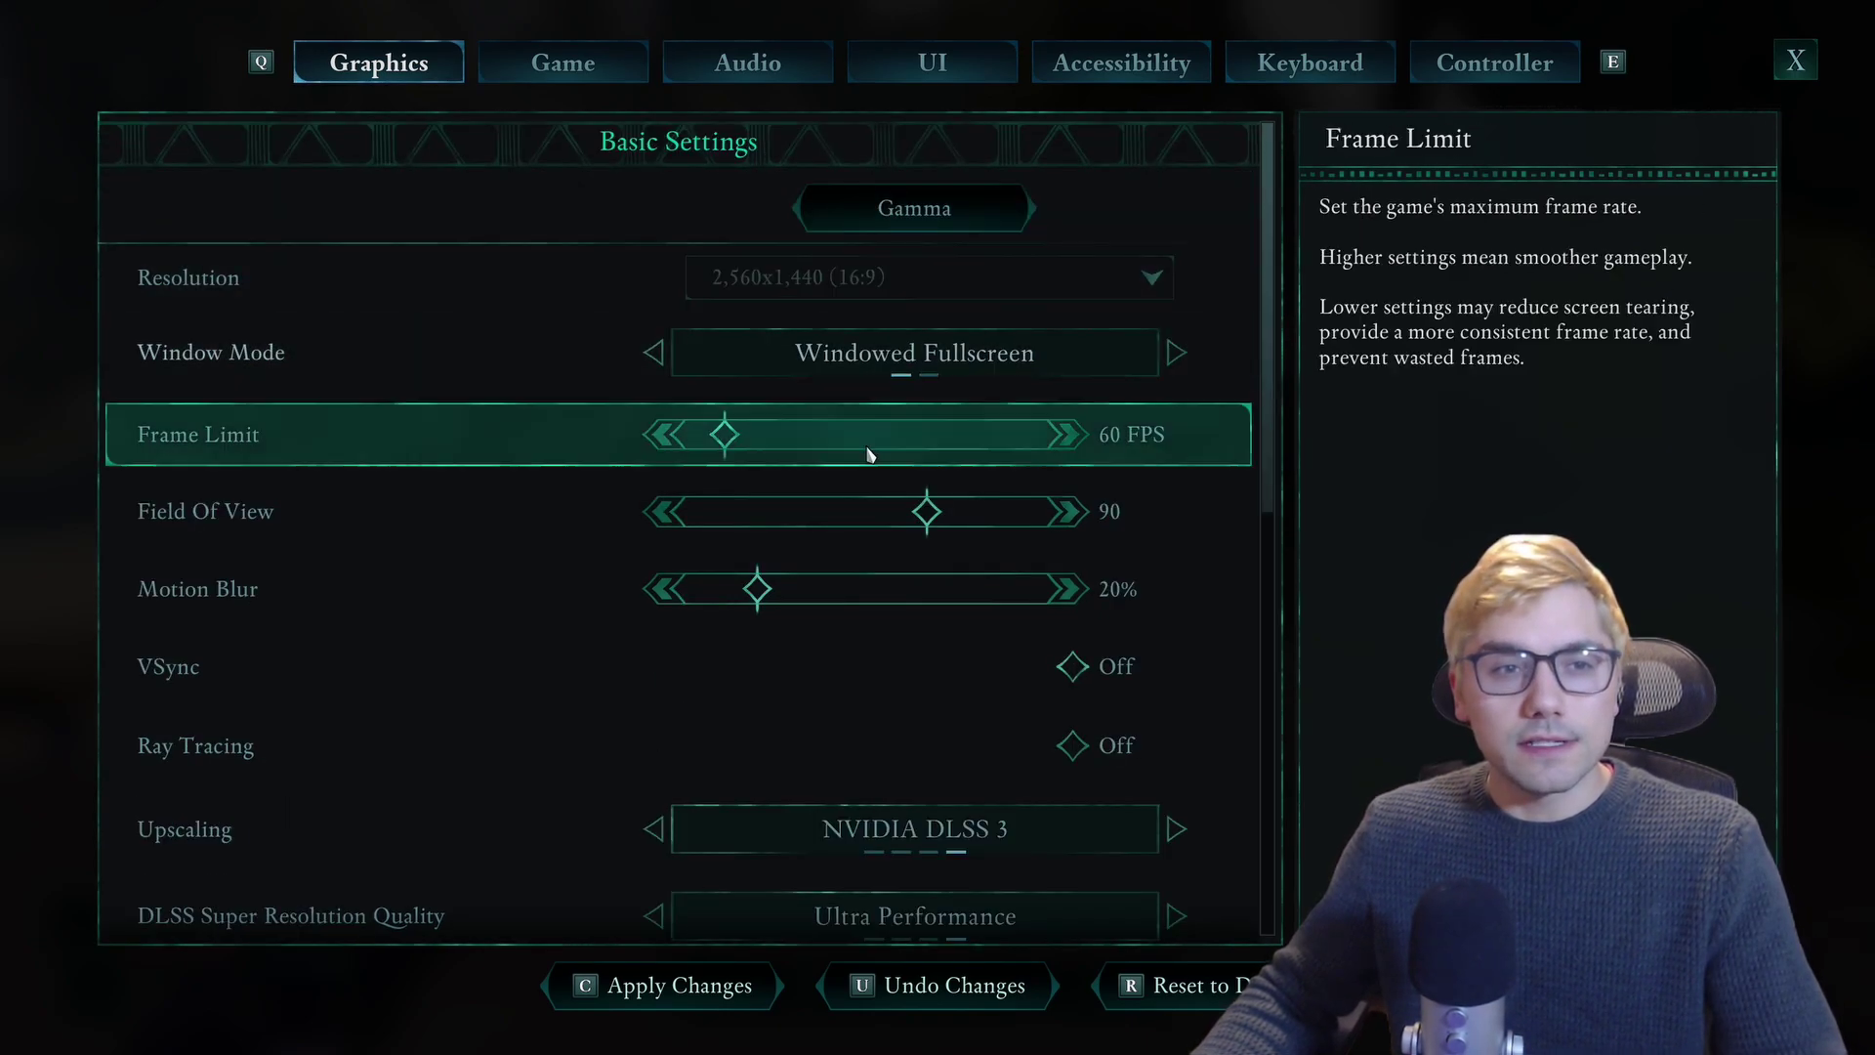
scroll(875, 712, "down", 3)
scroll(957, 515, "down", 8)
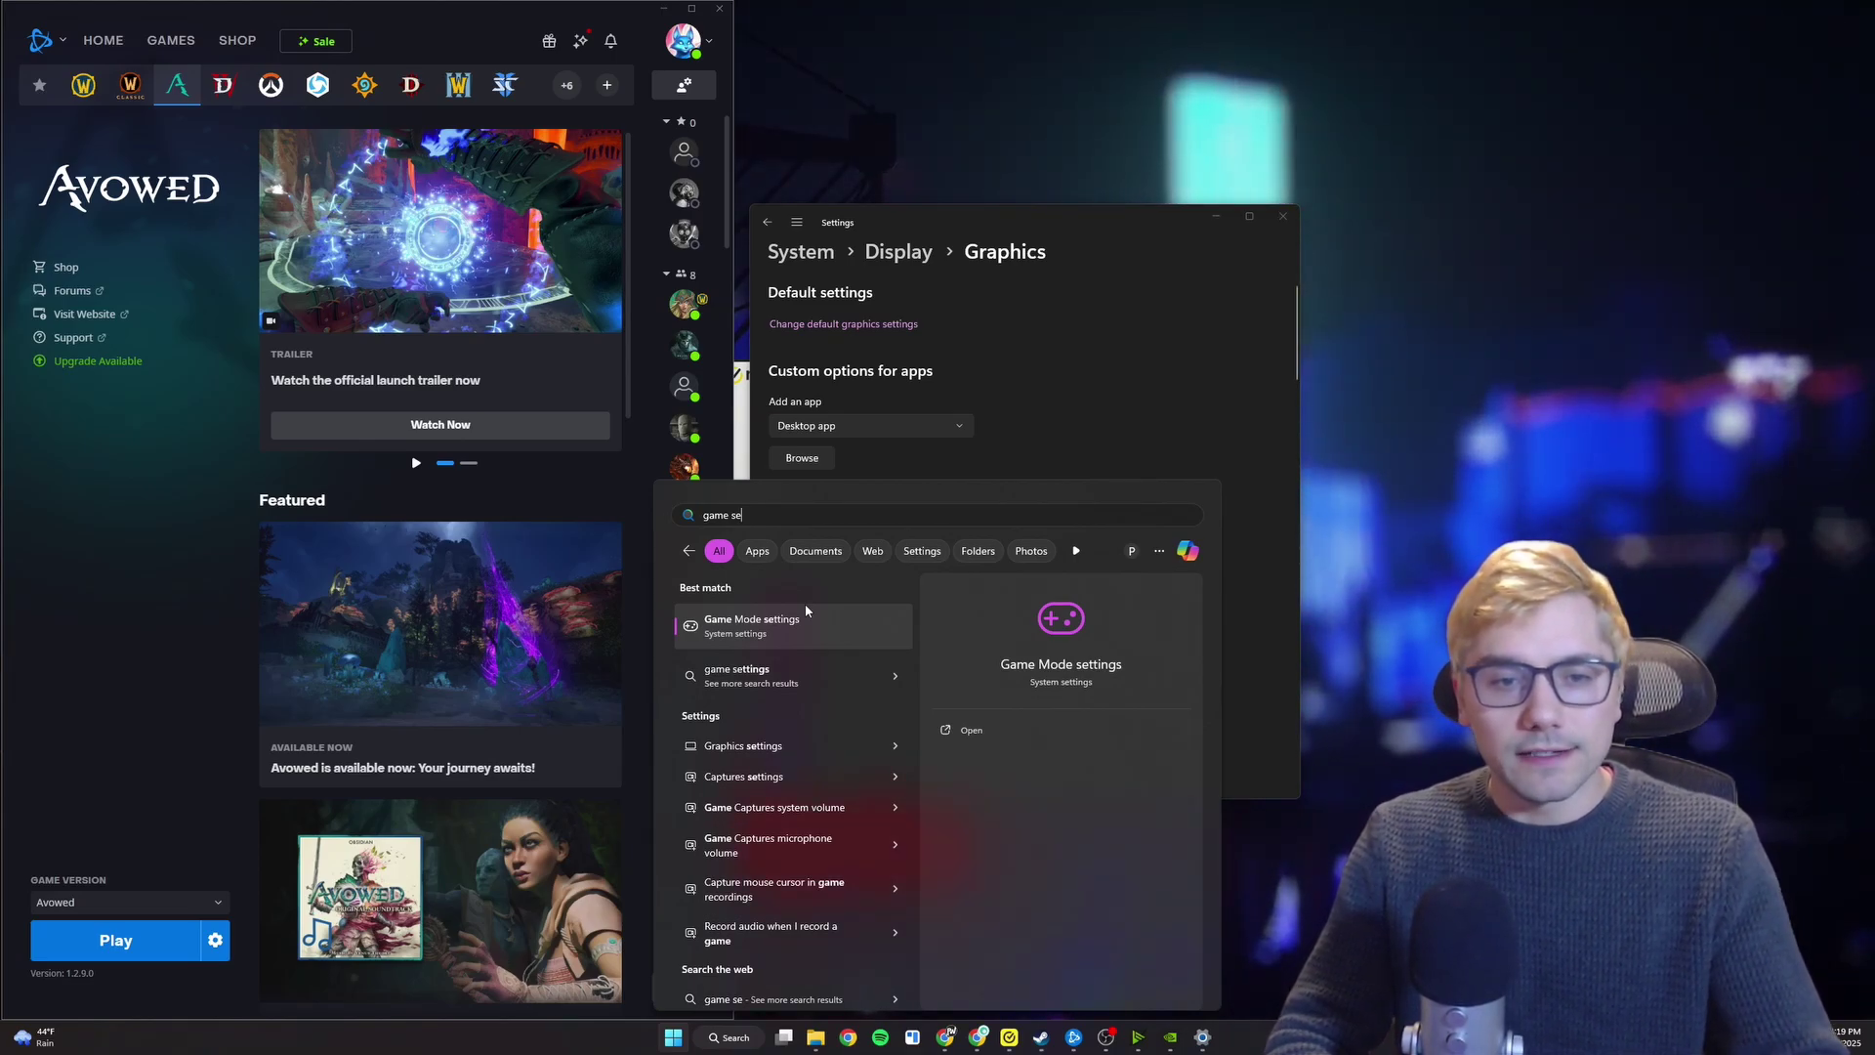
Step: Switch to the Windows Game Mode settings and go on to the related Graphics settings
left_click(805, 606)
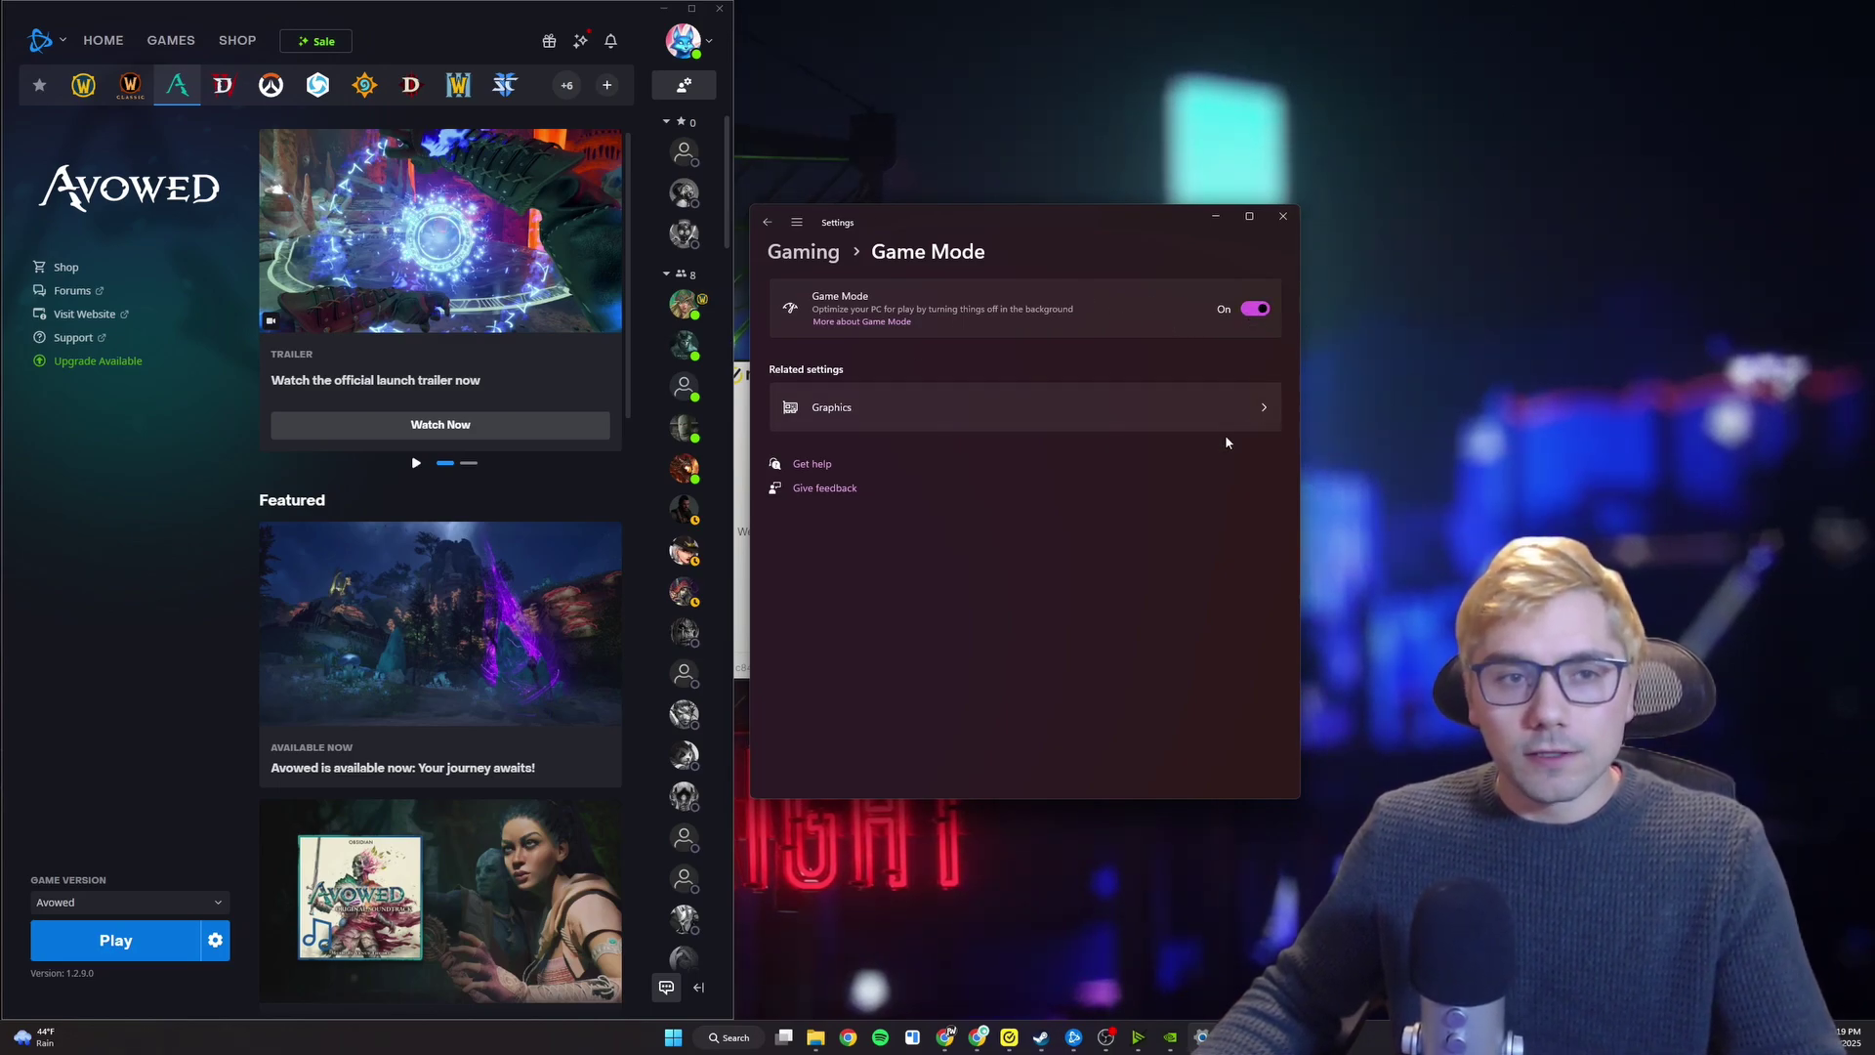
left_click(1151, 406)
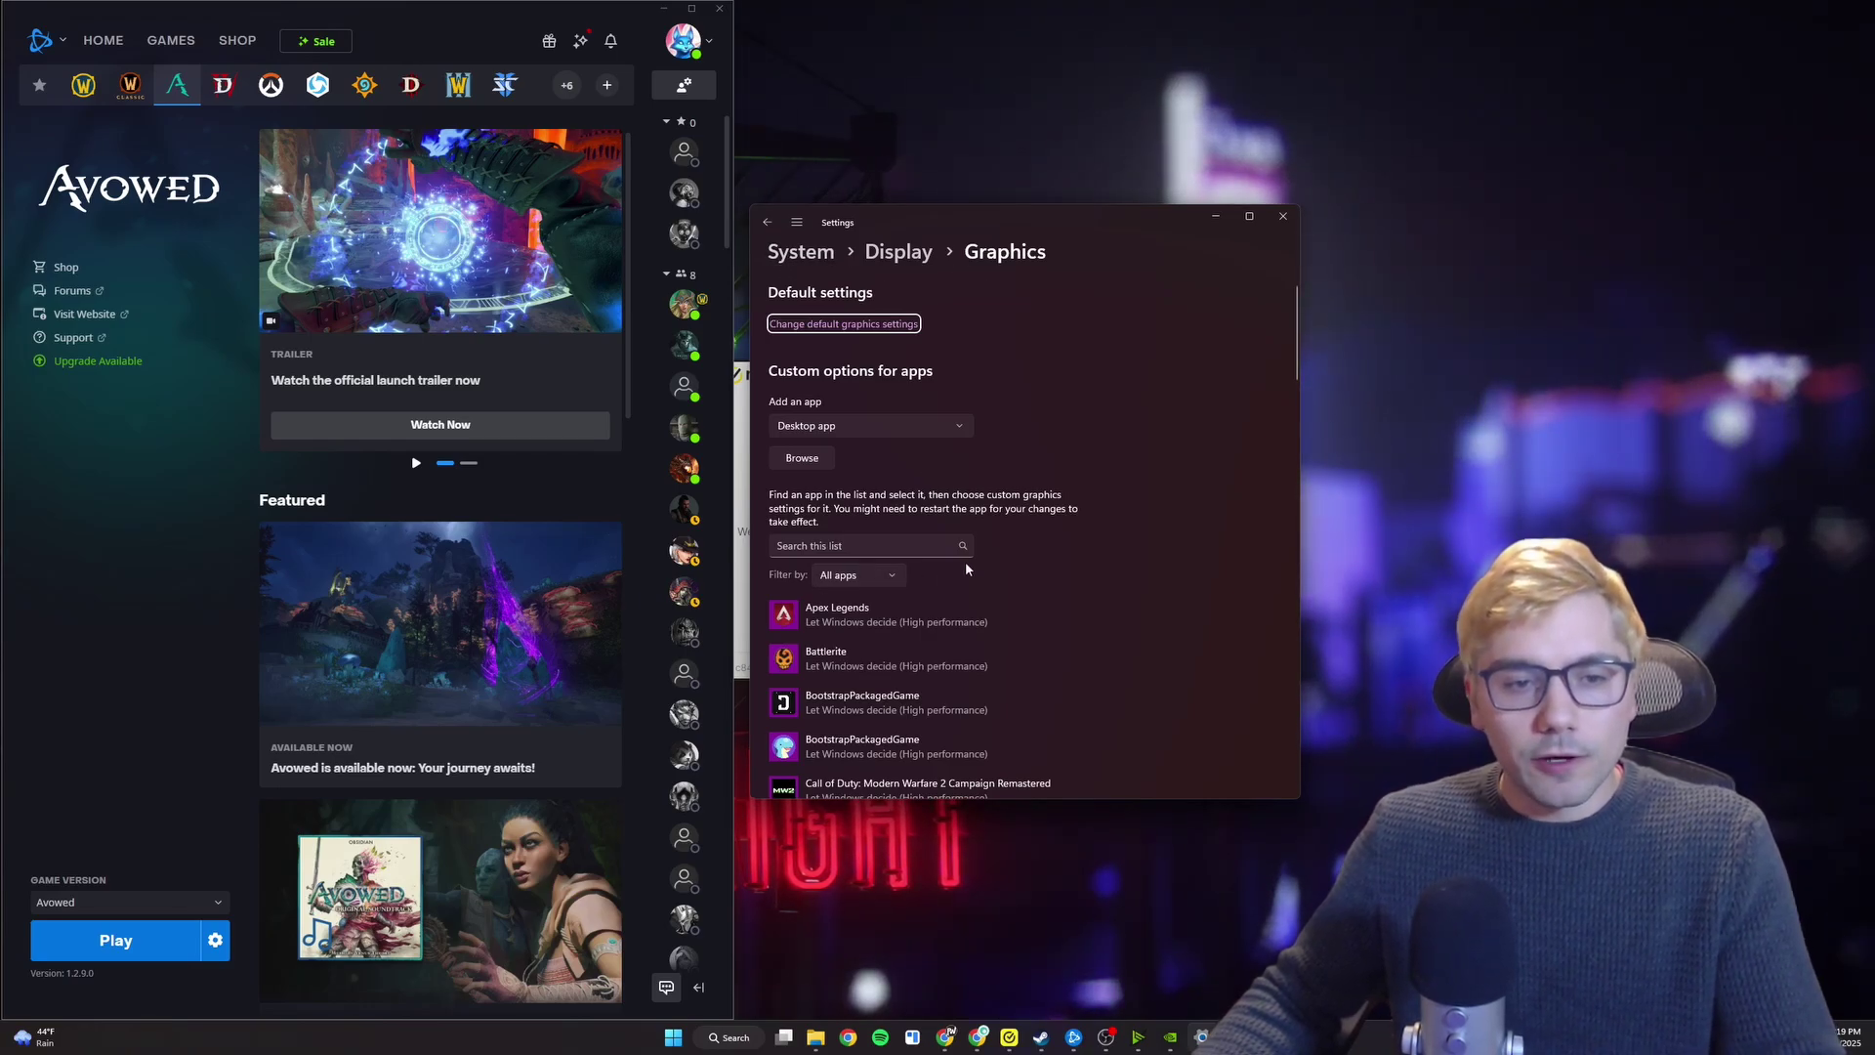
Step: Switch to Battle.net and show Avowed's install location in File Explorer
left_click(683, 469)
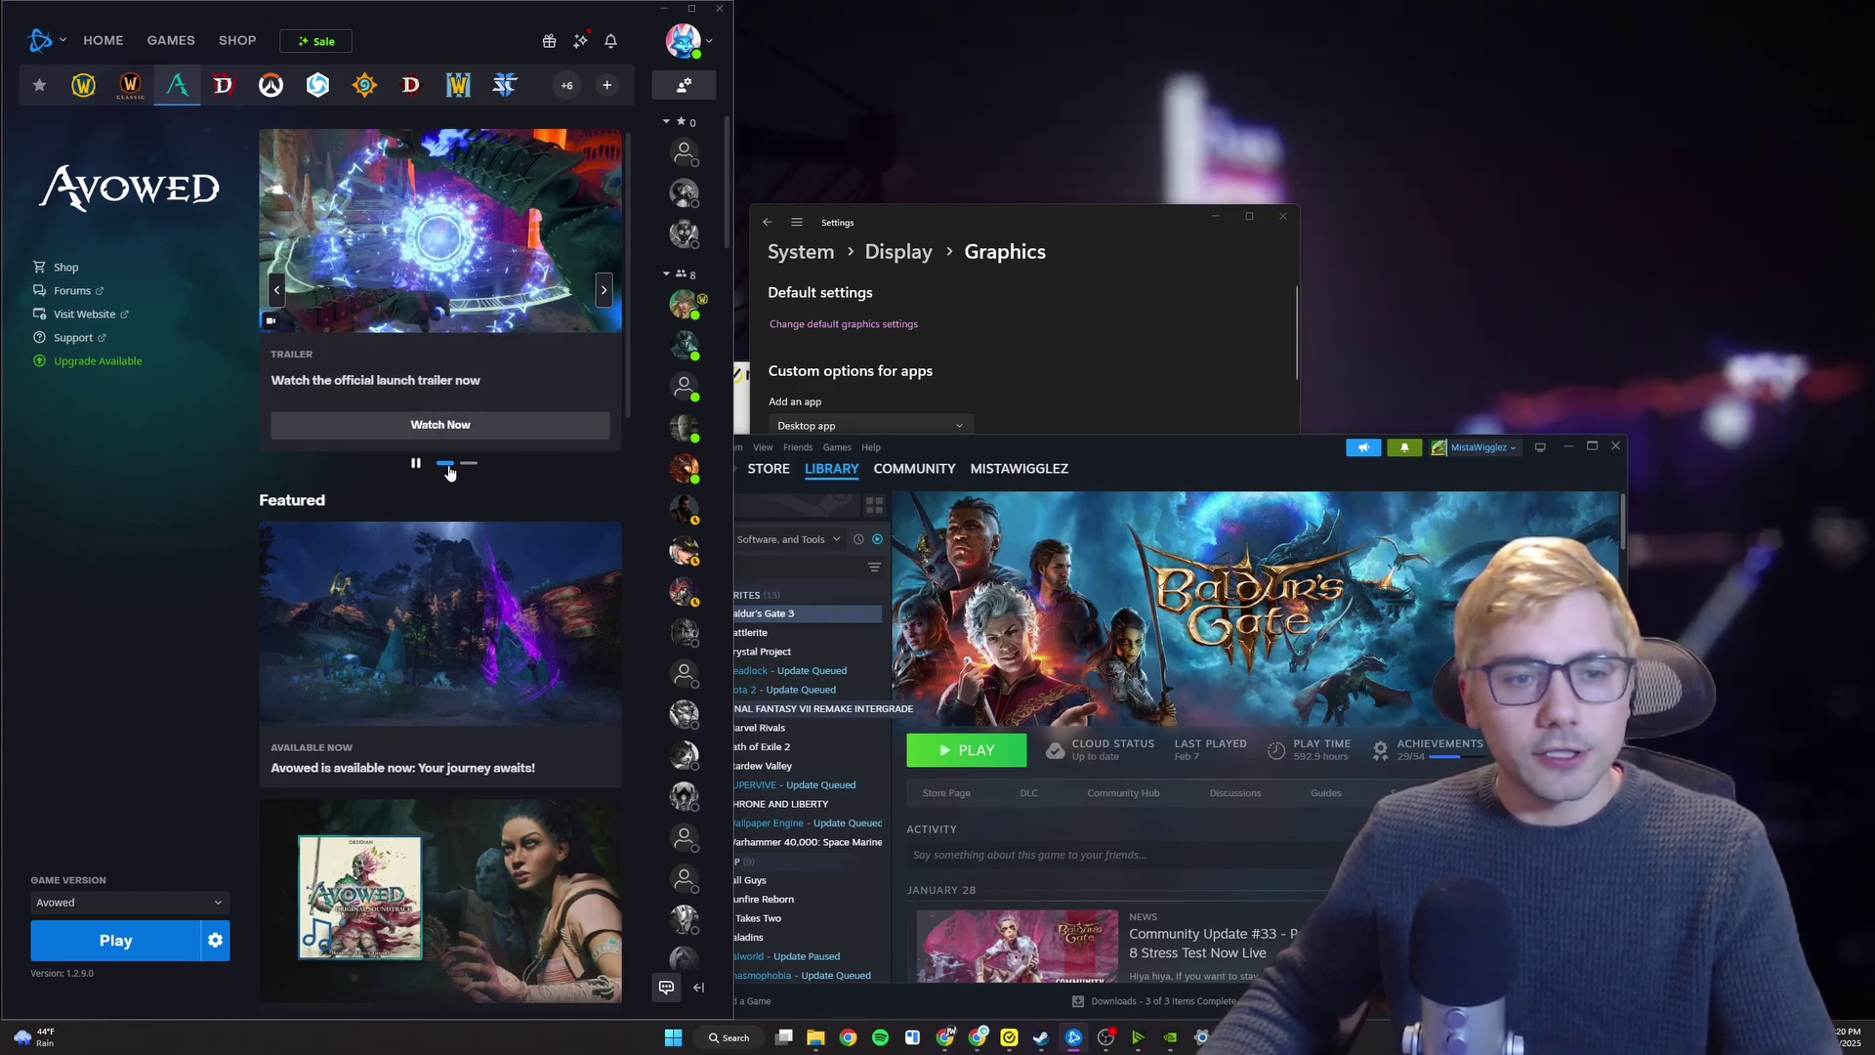
left_click(219, 952)
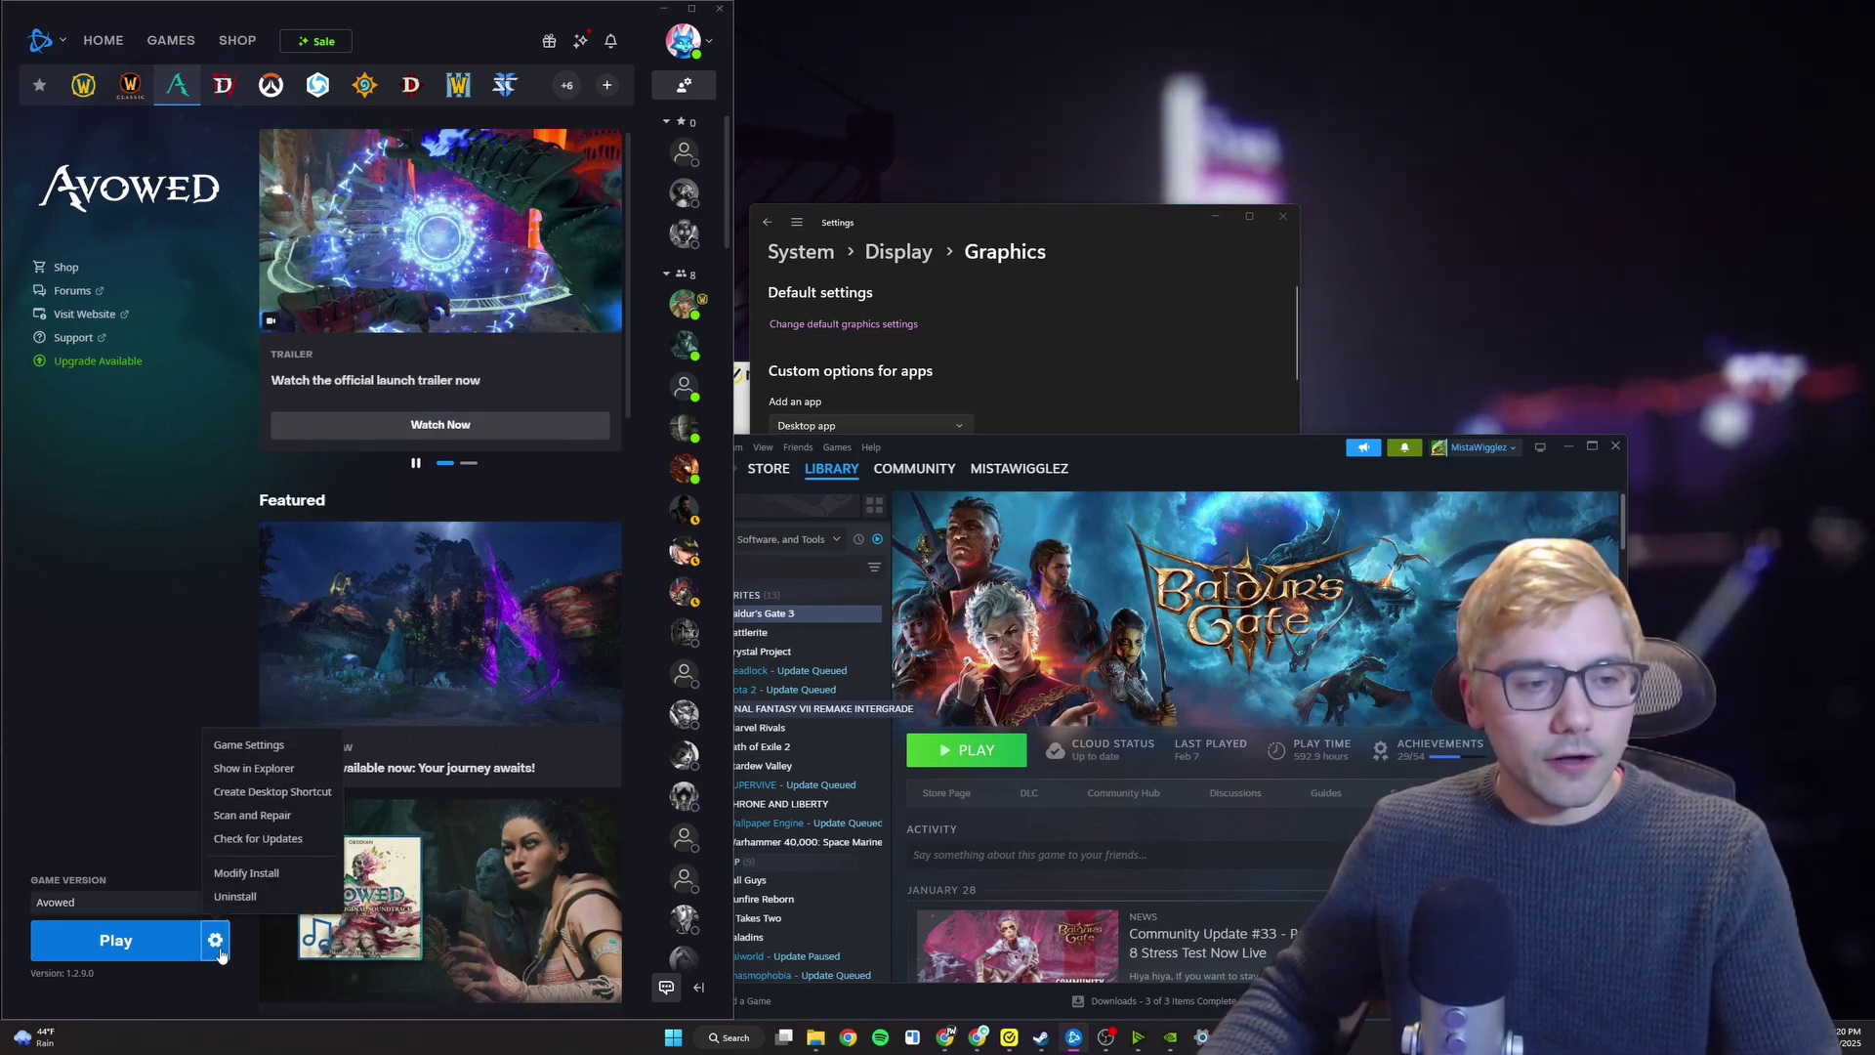
left_click(285, 771)
Step: Switch to Steam and browse the local files of Baldur's Gate 3
left_click(818, 625)
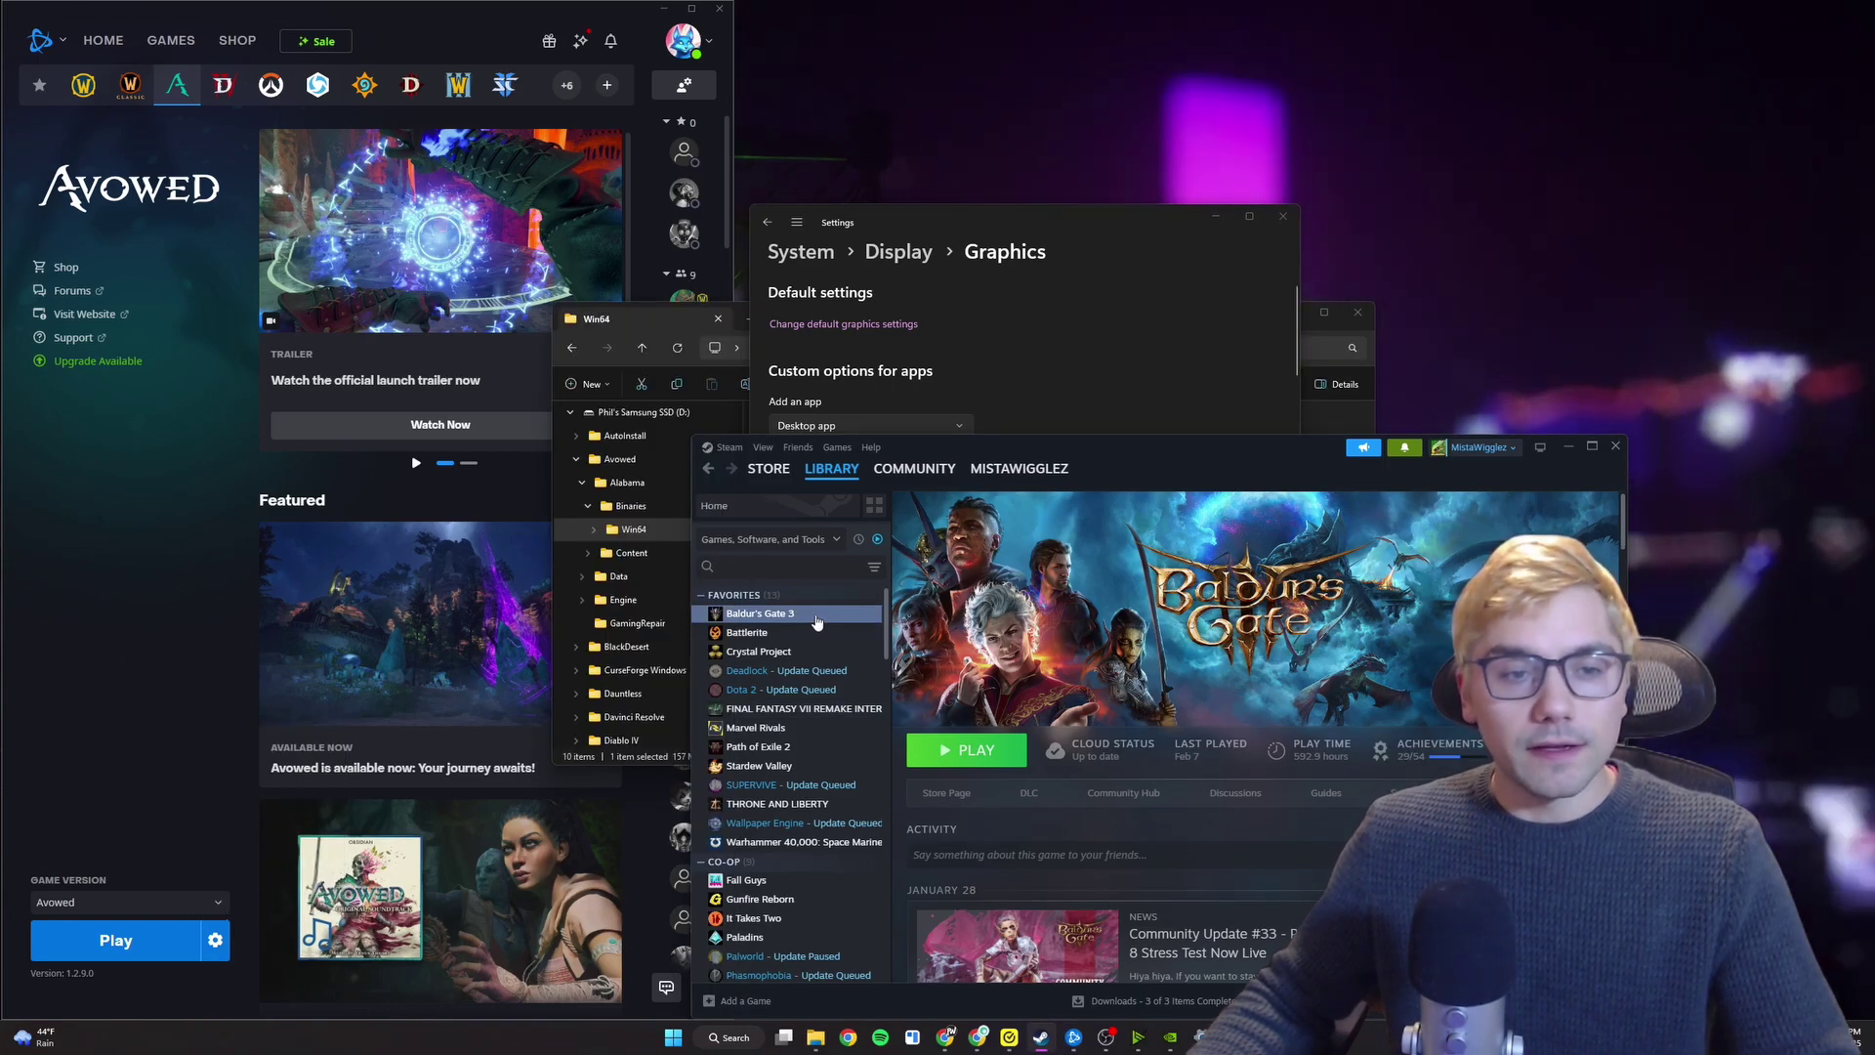
right_click(817, 621)
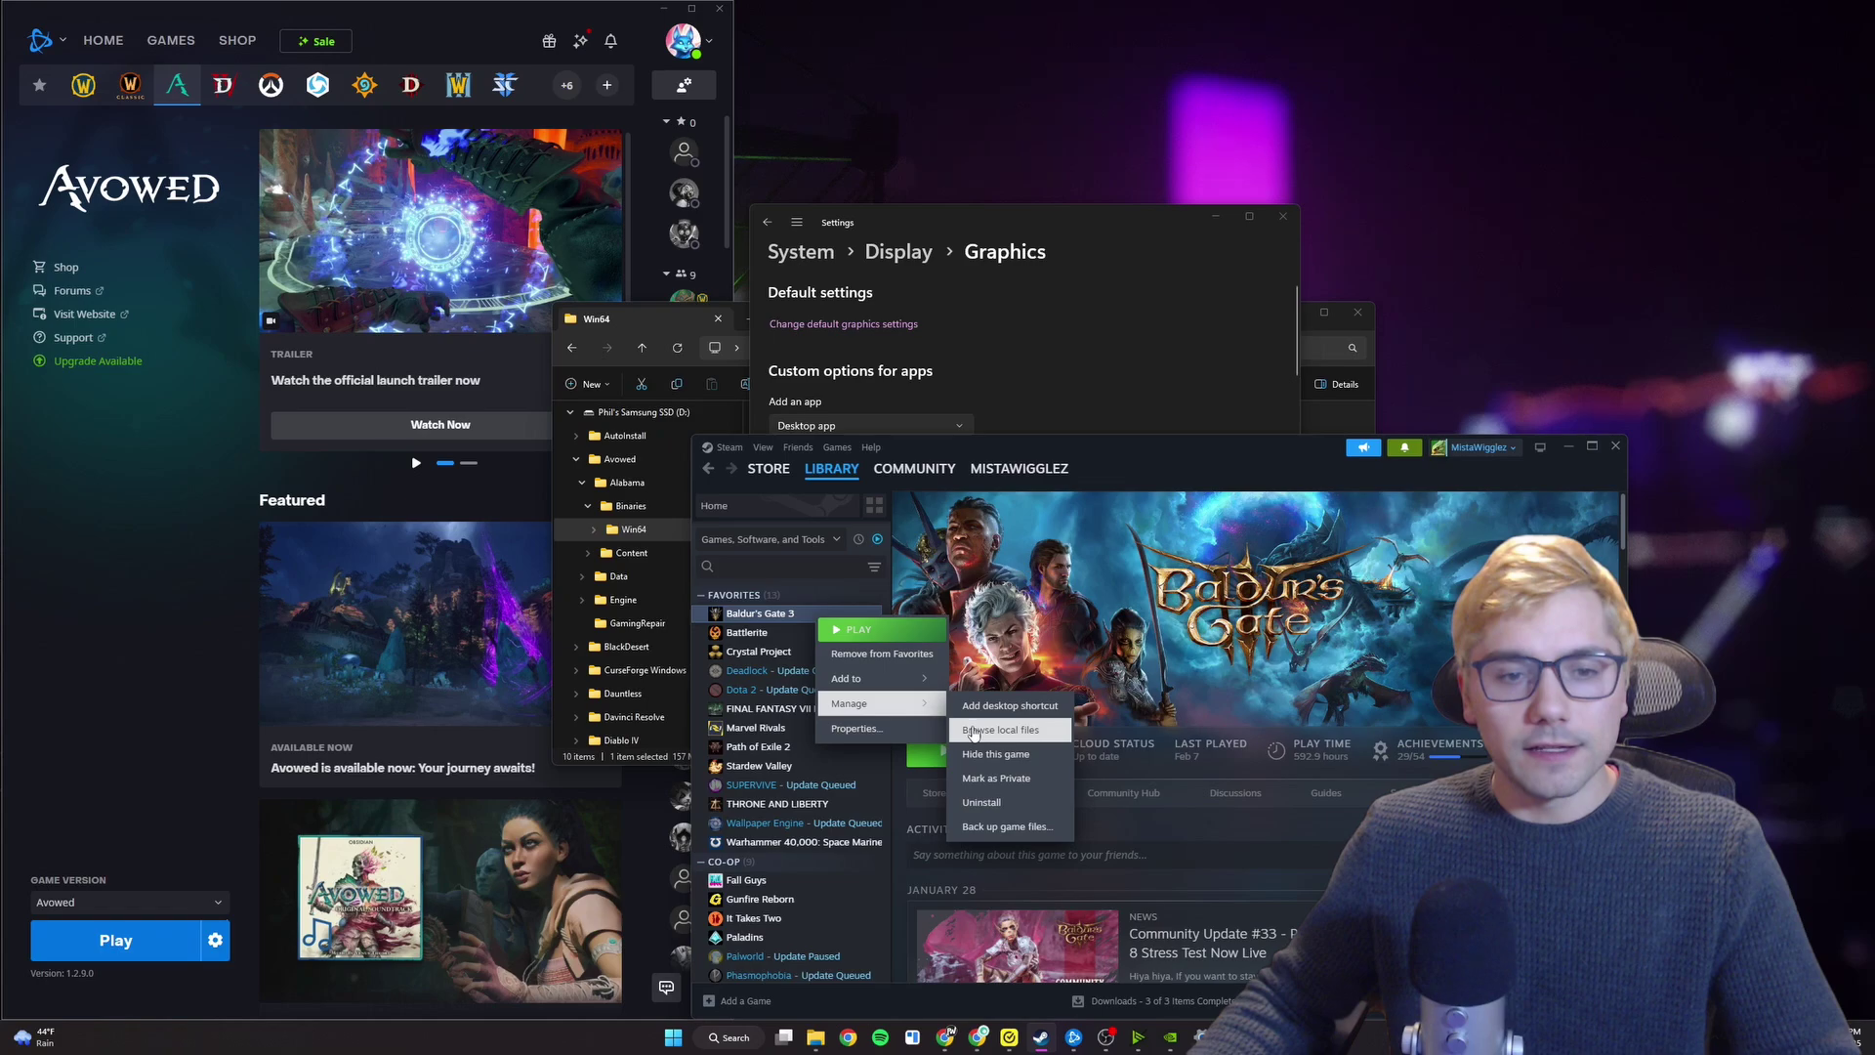
left_click(974, 731)
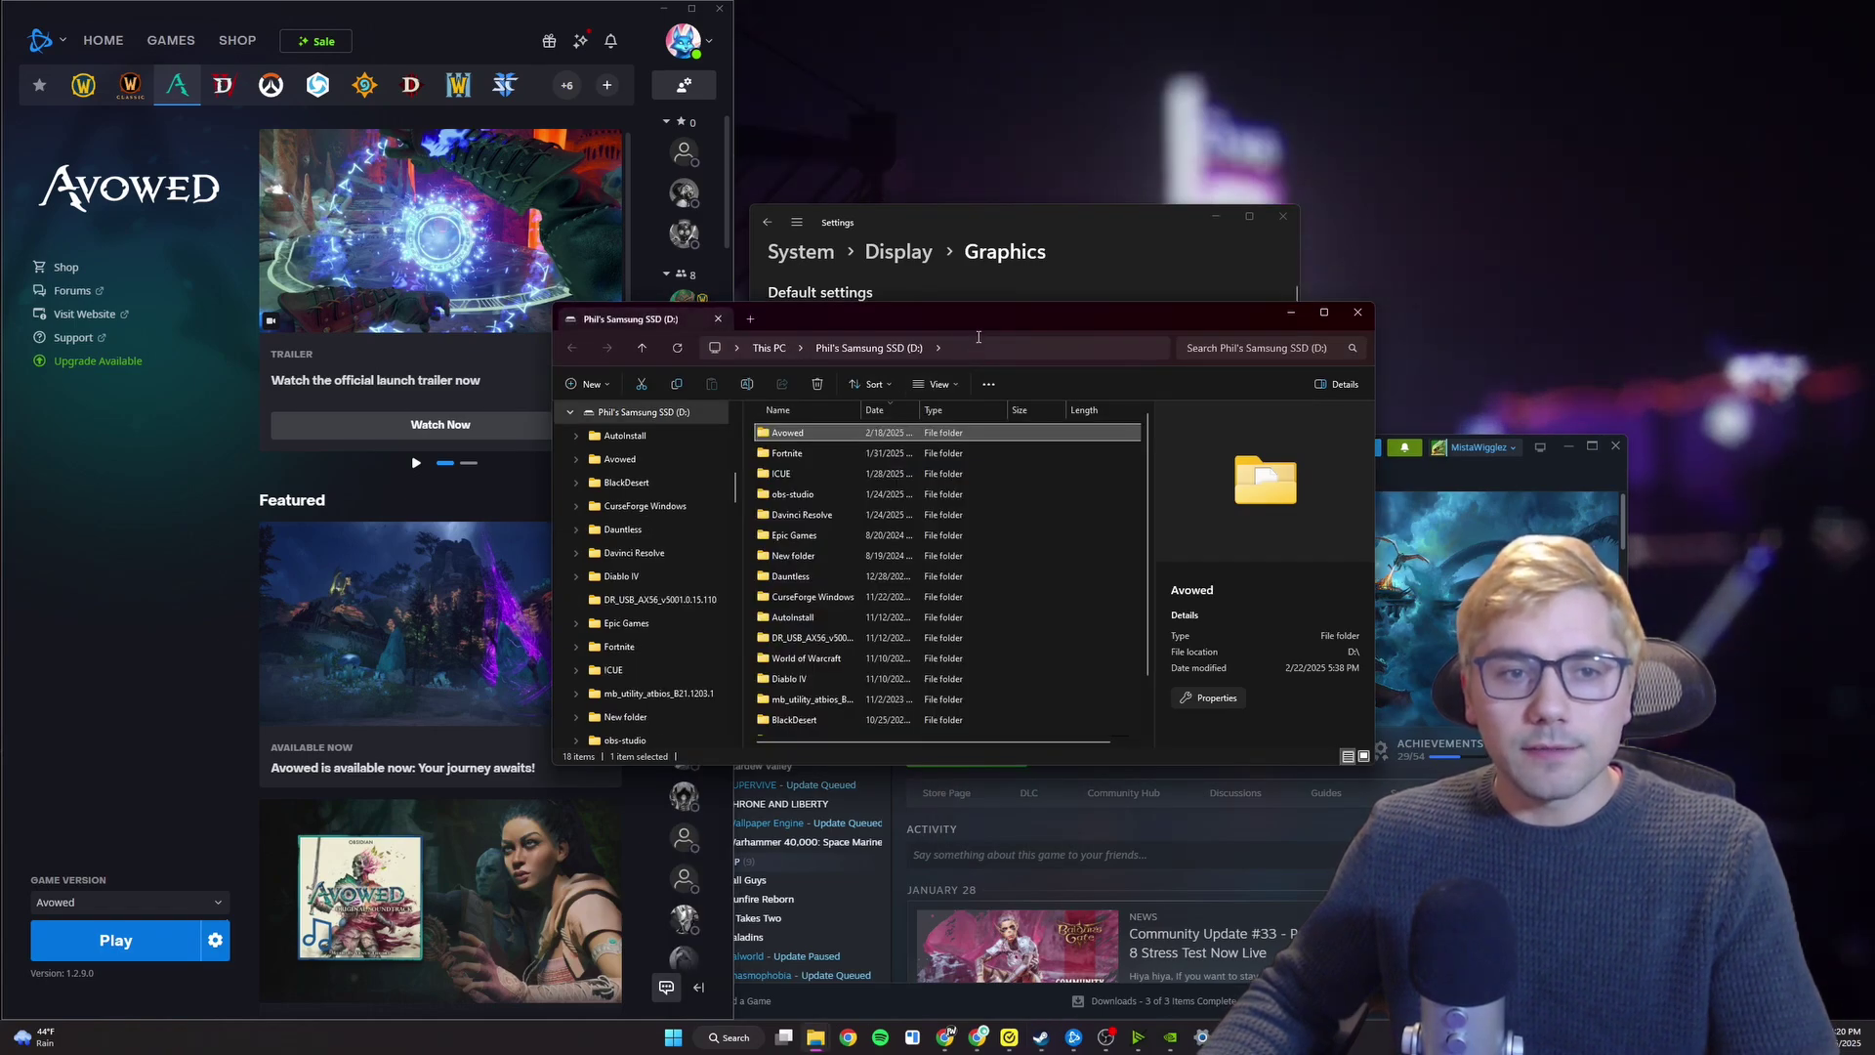
Step: Navigate from the D: drive into Avowed's Alabama, Binaries and Win64 folders in File Explorer
double_click(831, 432)
left_click(857, 435)
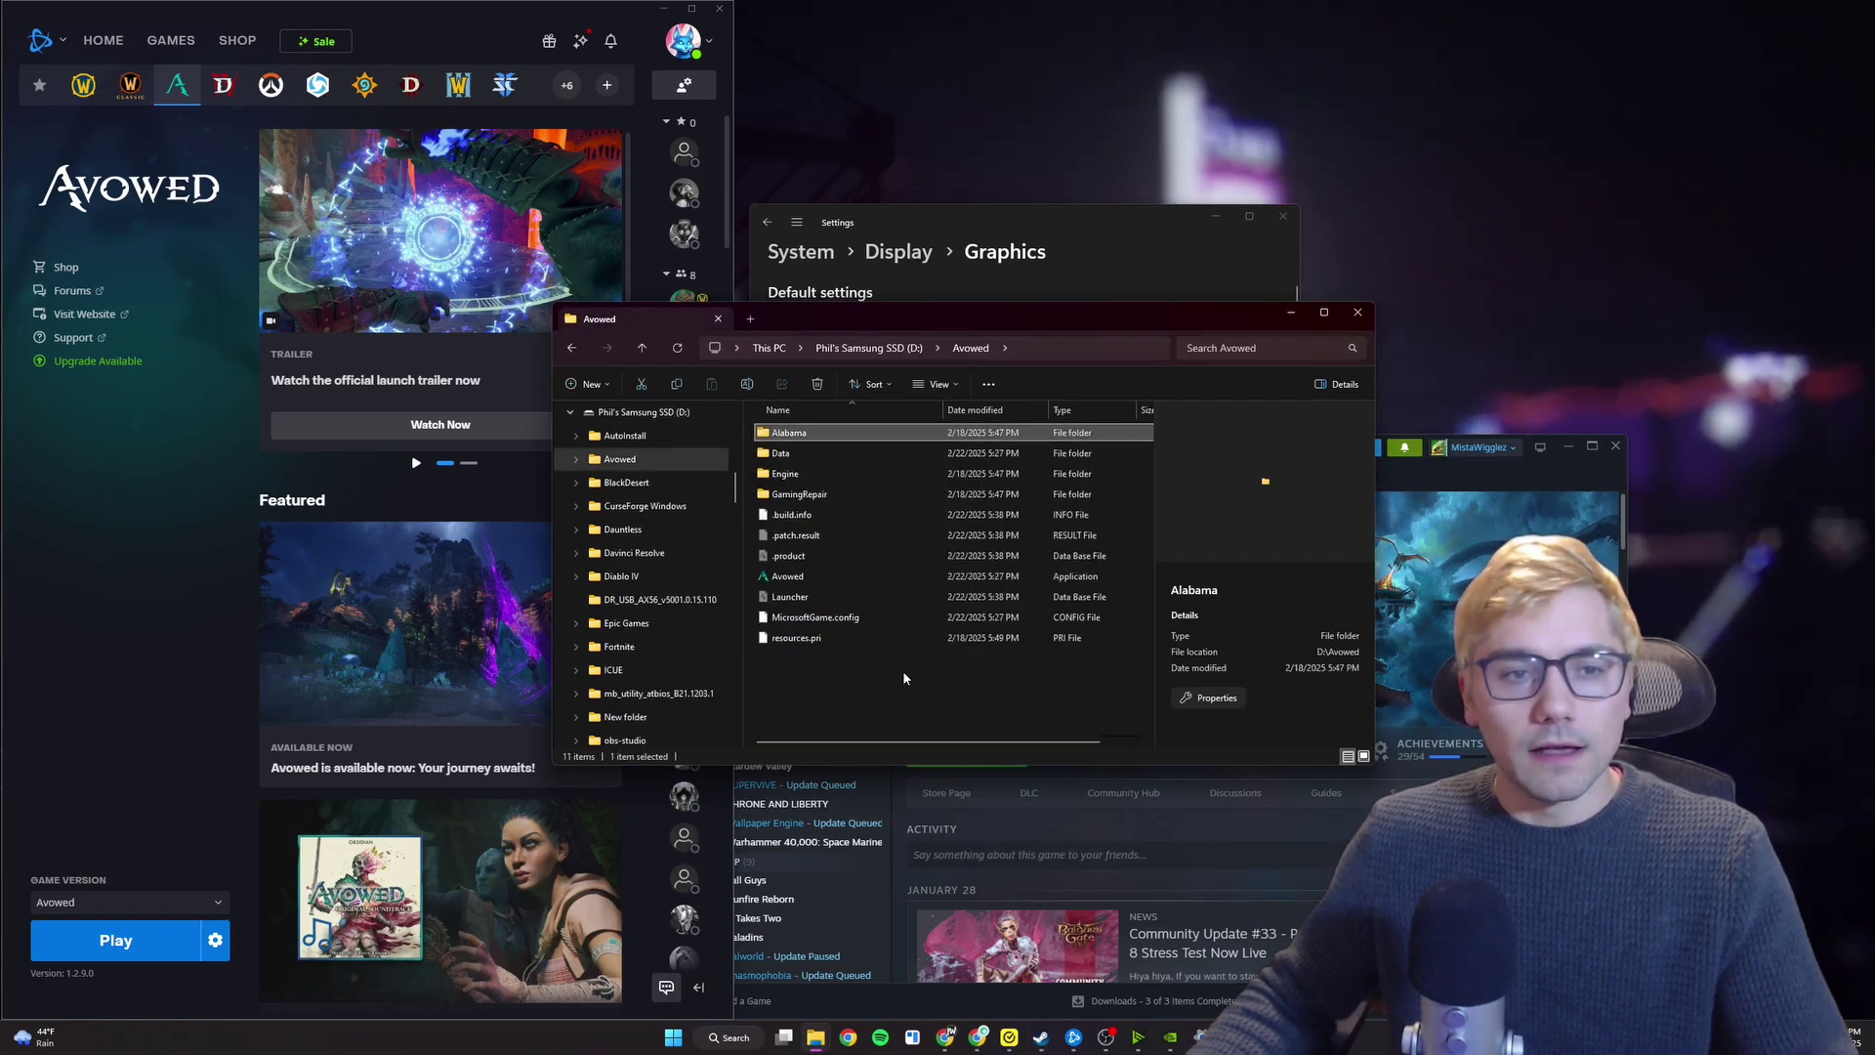
double_click(857, 435)
double_click(856, 438)
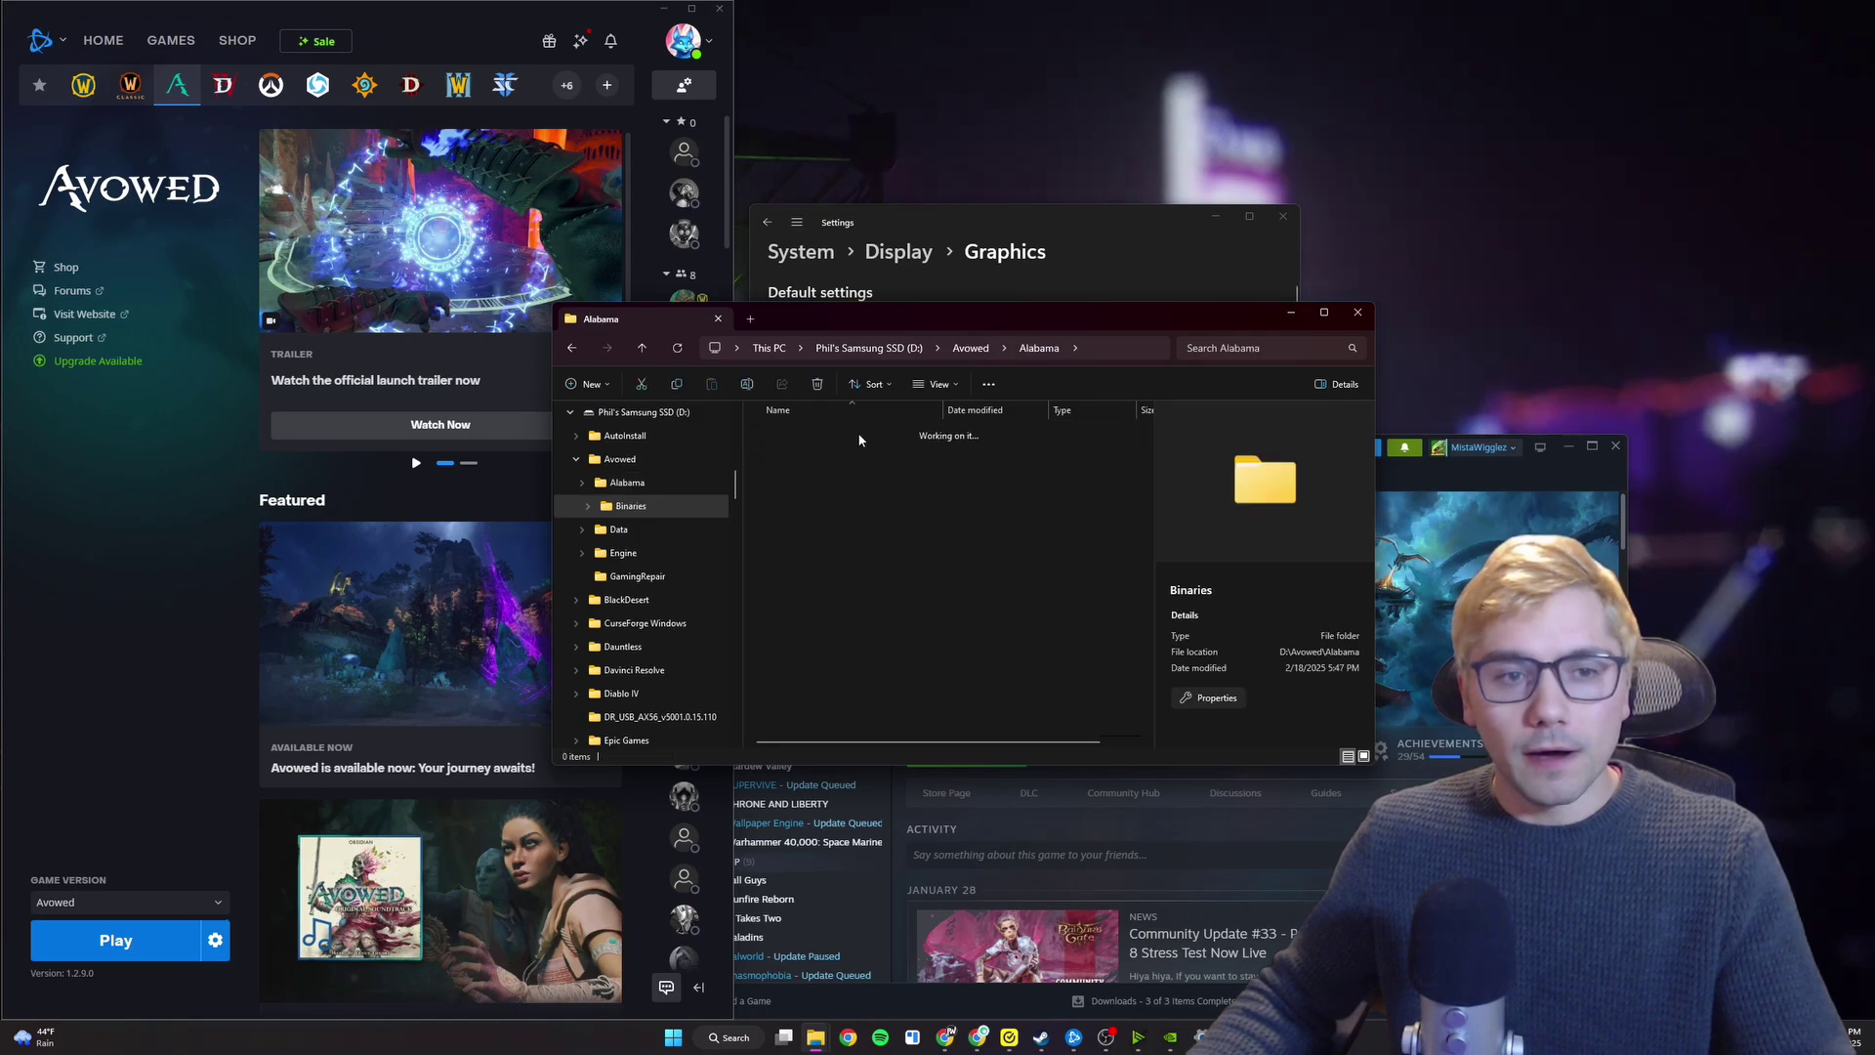
double_click(852, 441)
Step: Copy the path of Avowed-Win64-Shipping, add it as a desktop app in Windows Graphics settings, and open its options
right_click(876, 454)
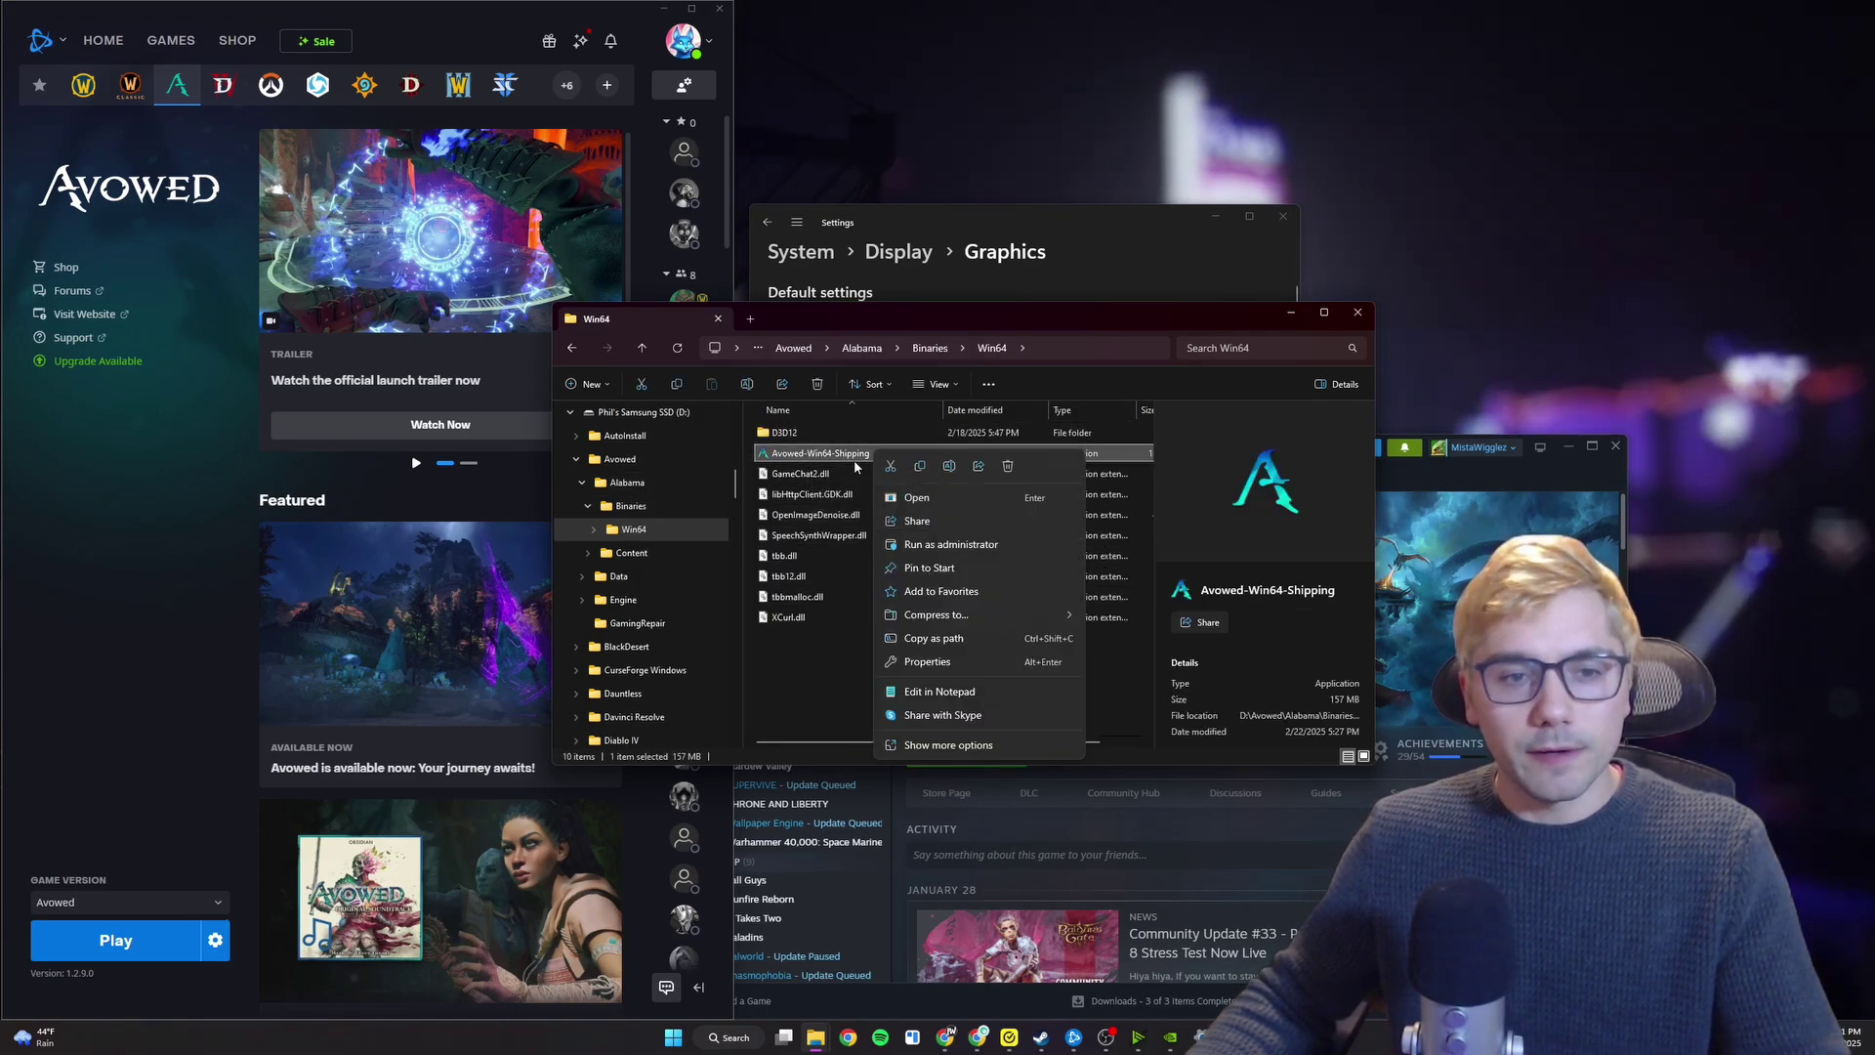
left_click(940, 638)
key("alt+Tab")
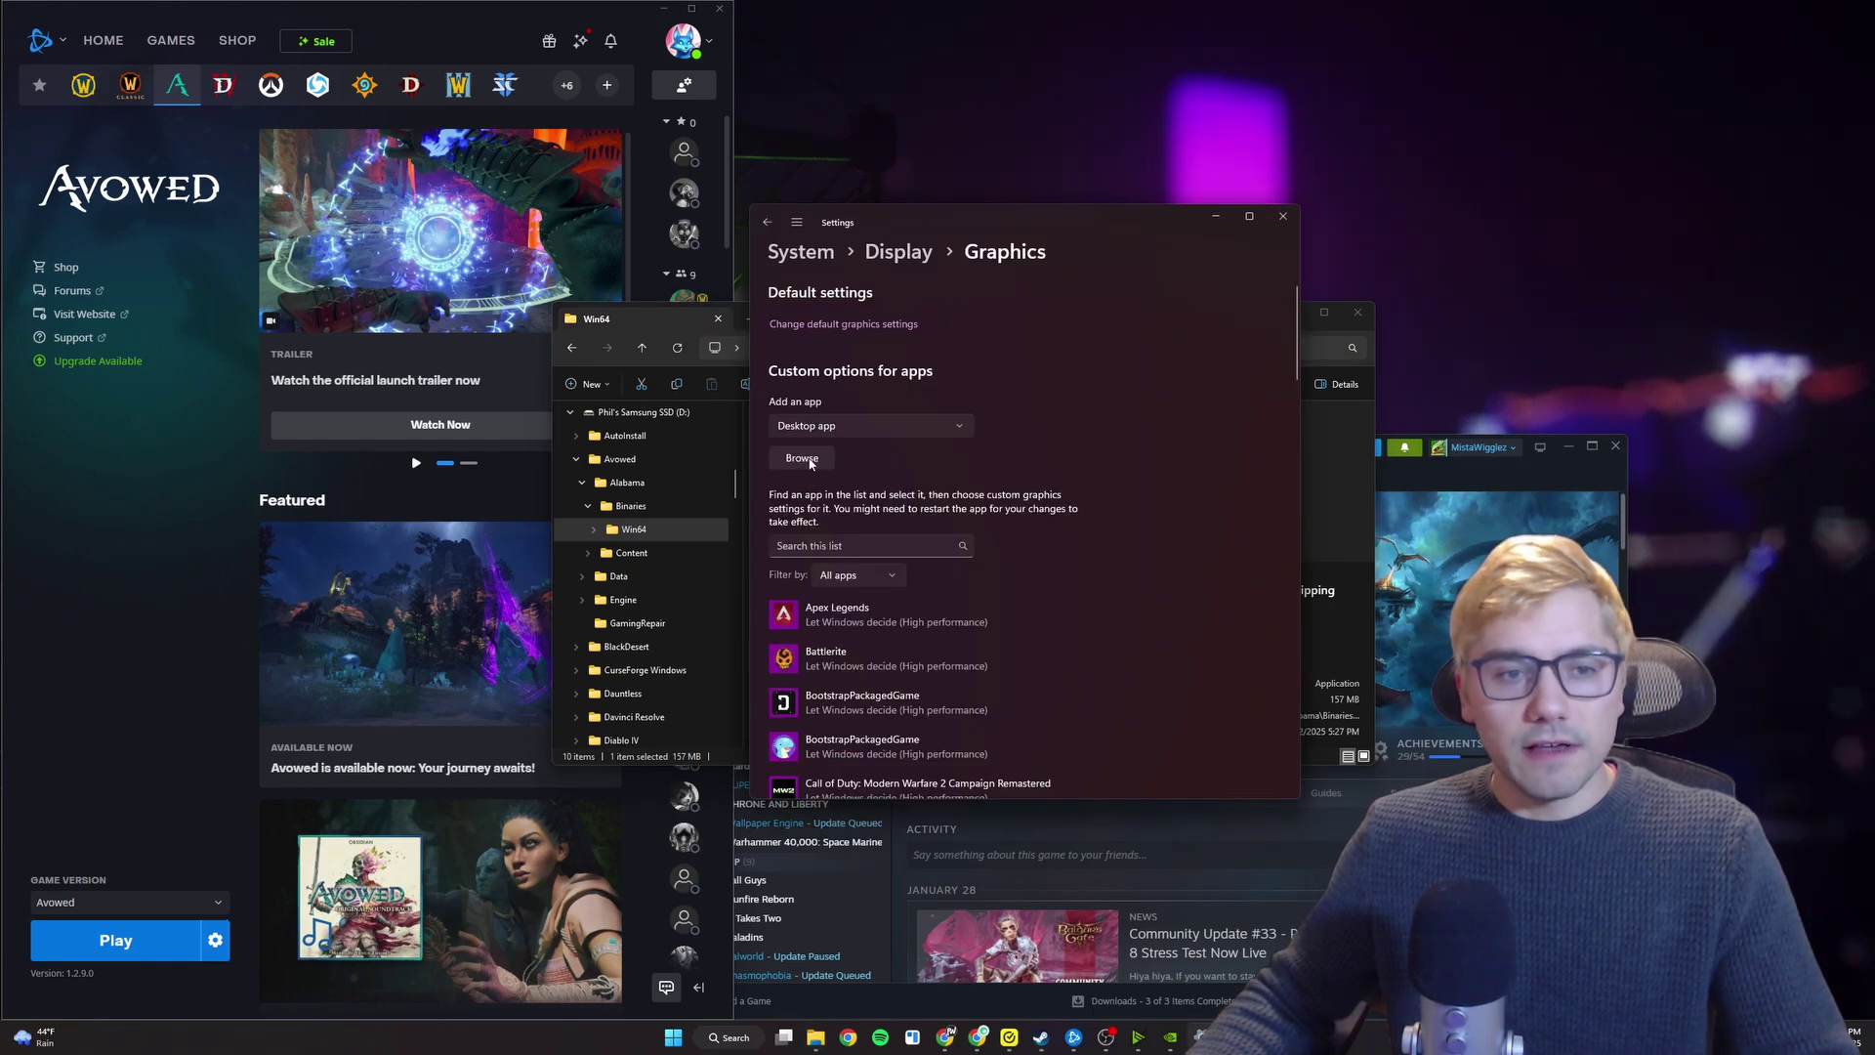
left_click(809, 459)
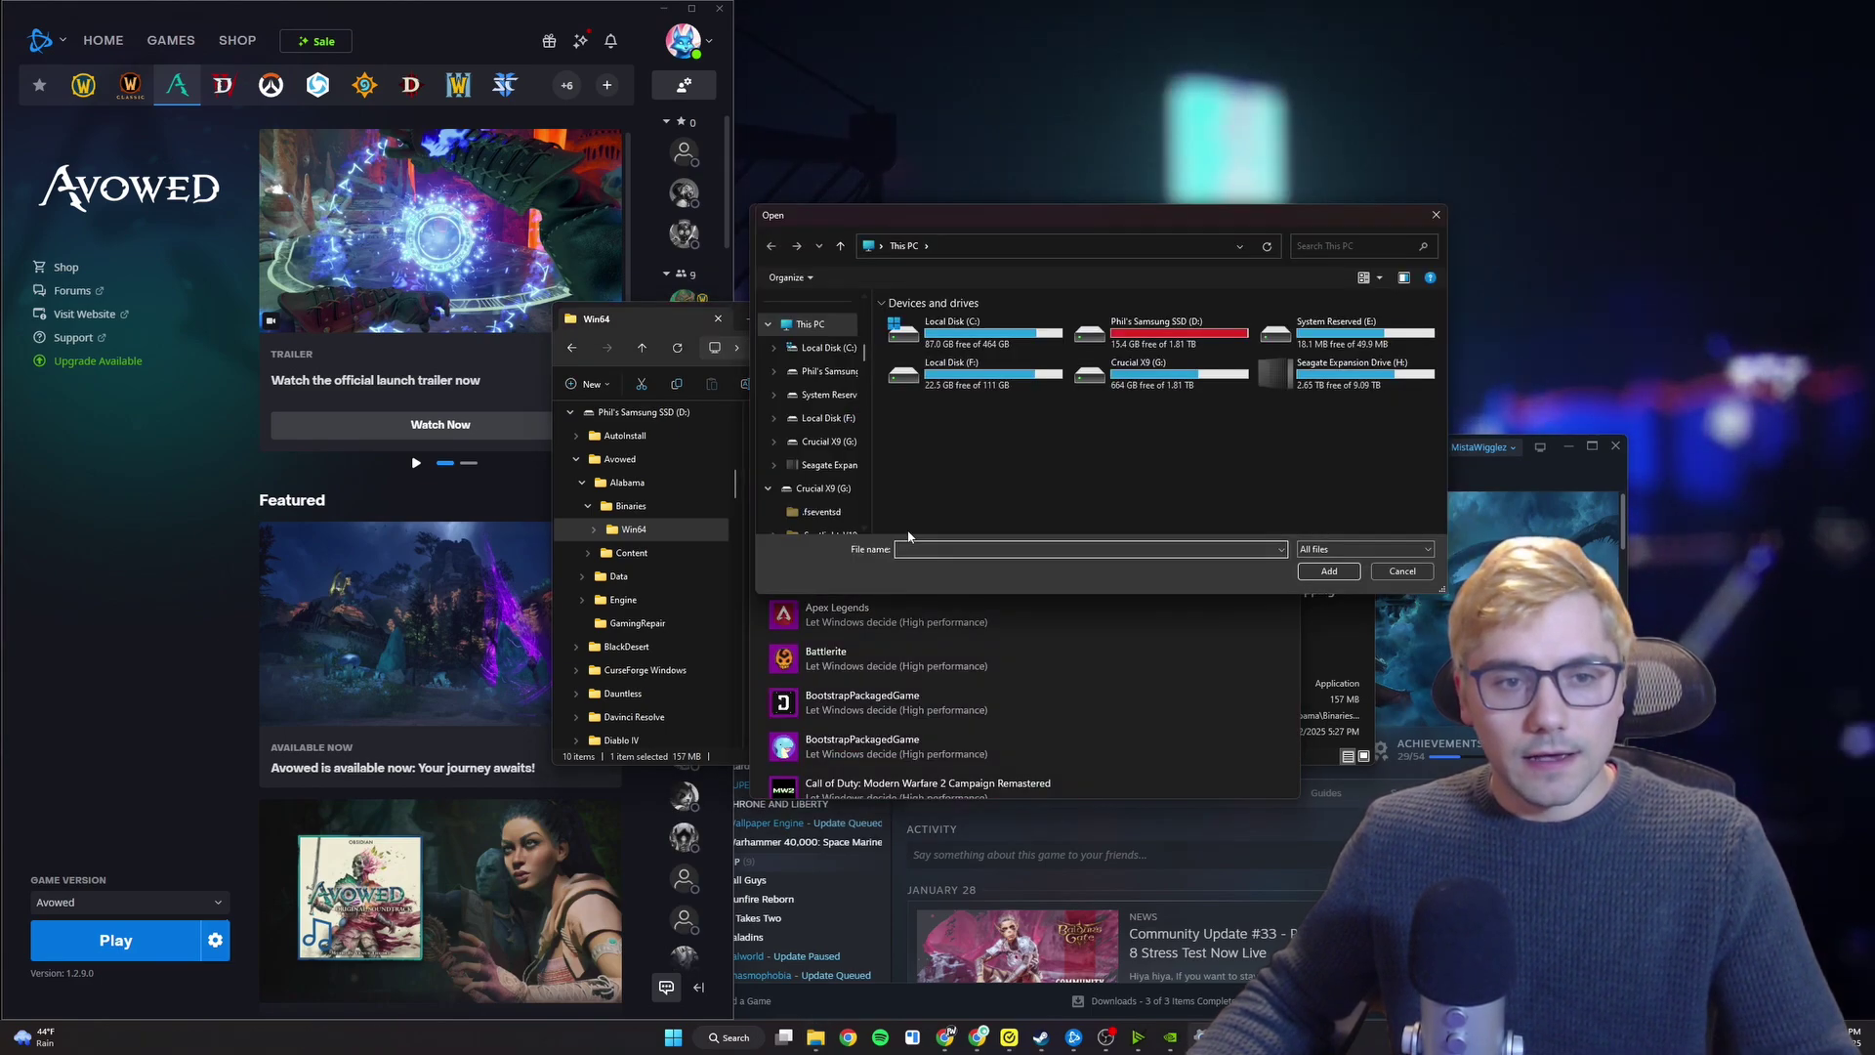
key("ctrl+v")
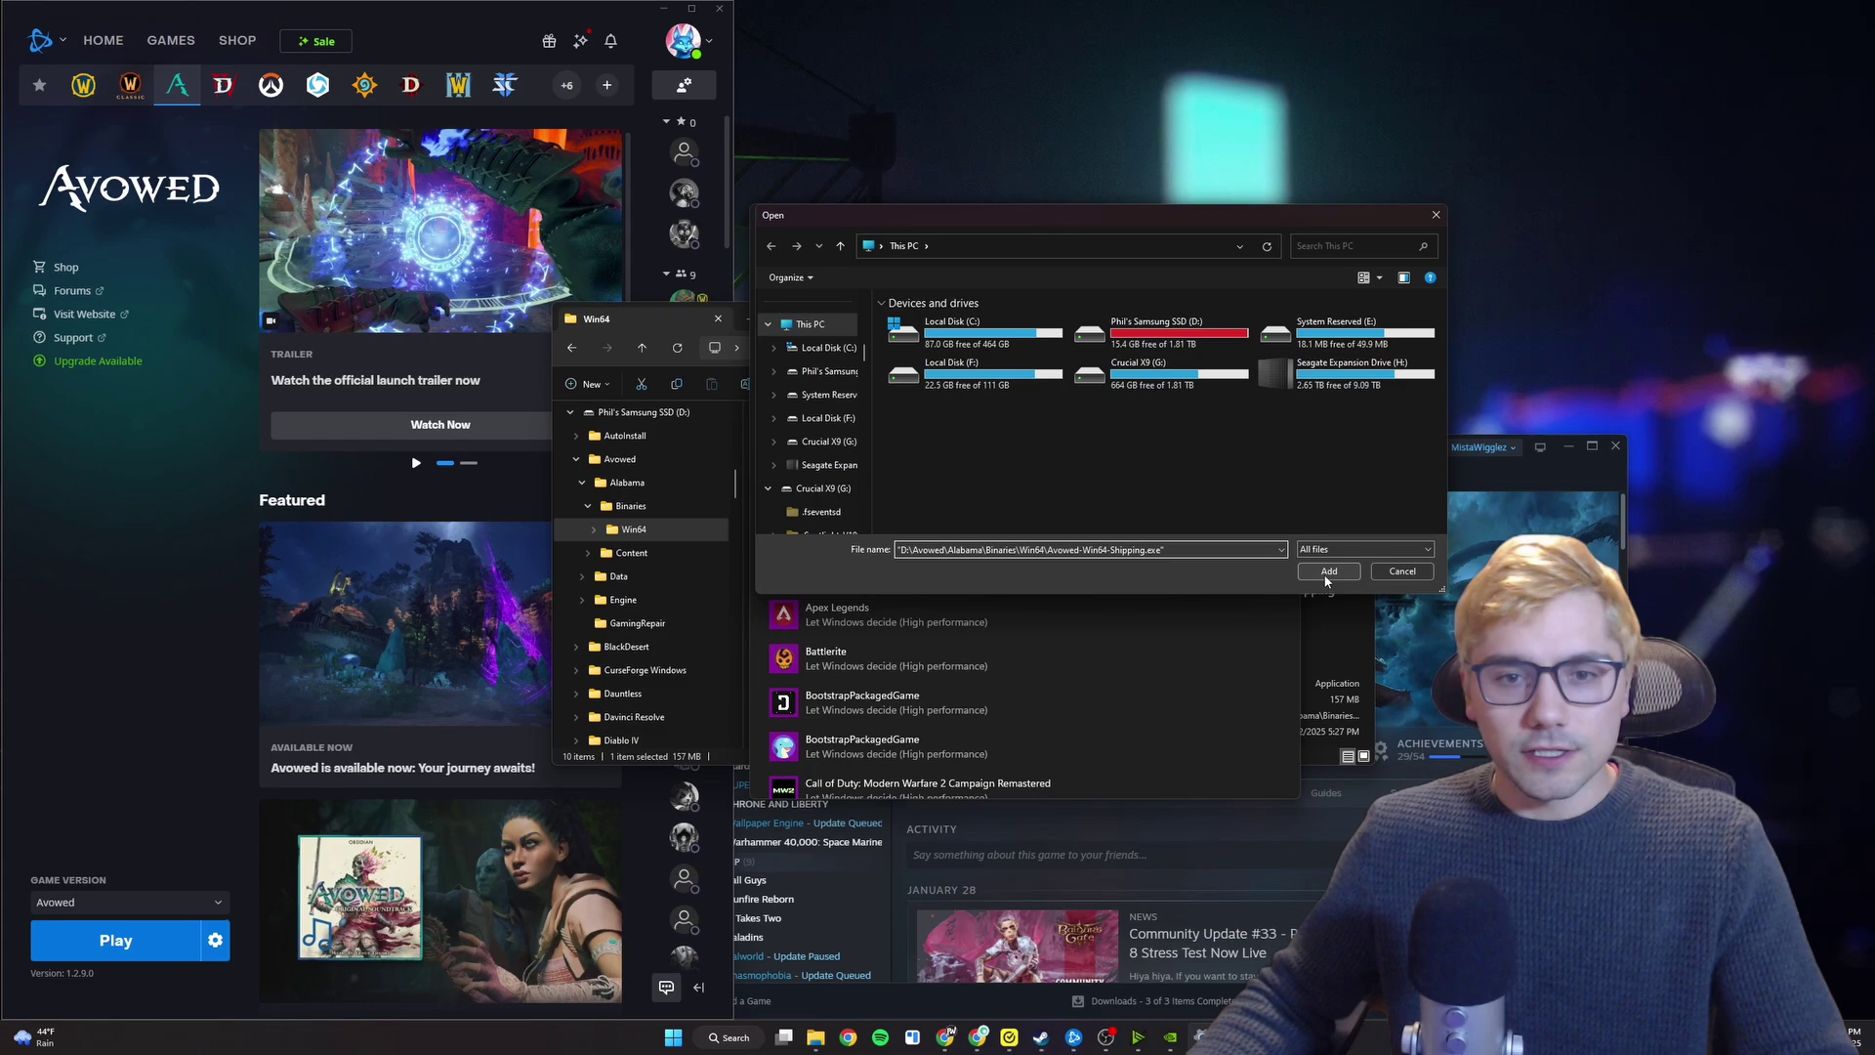
left_click(1328, 573)
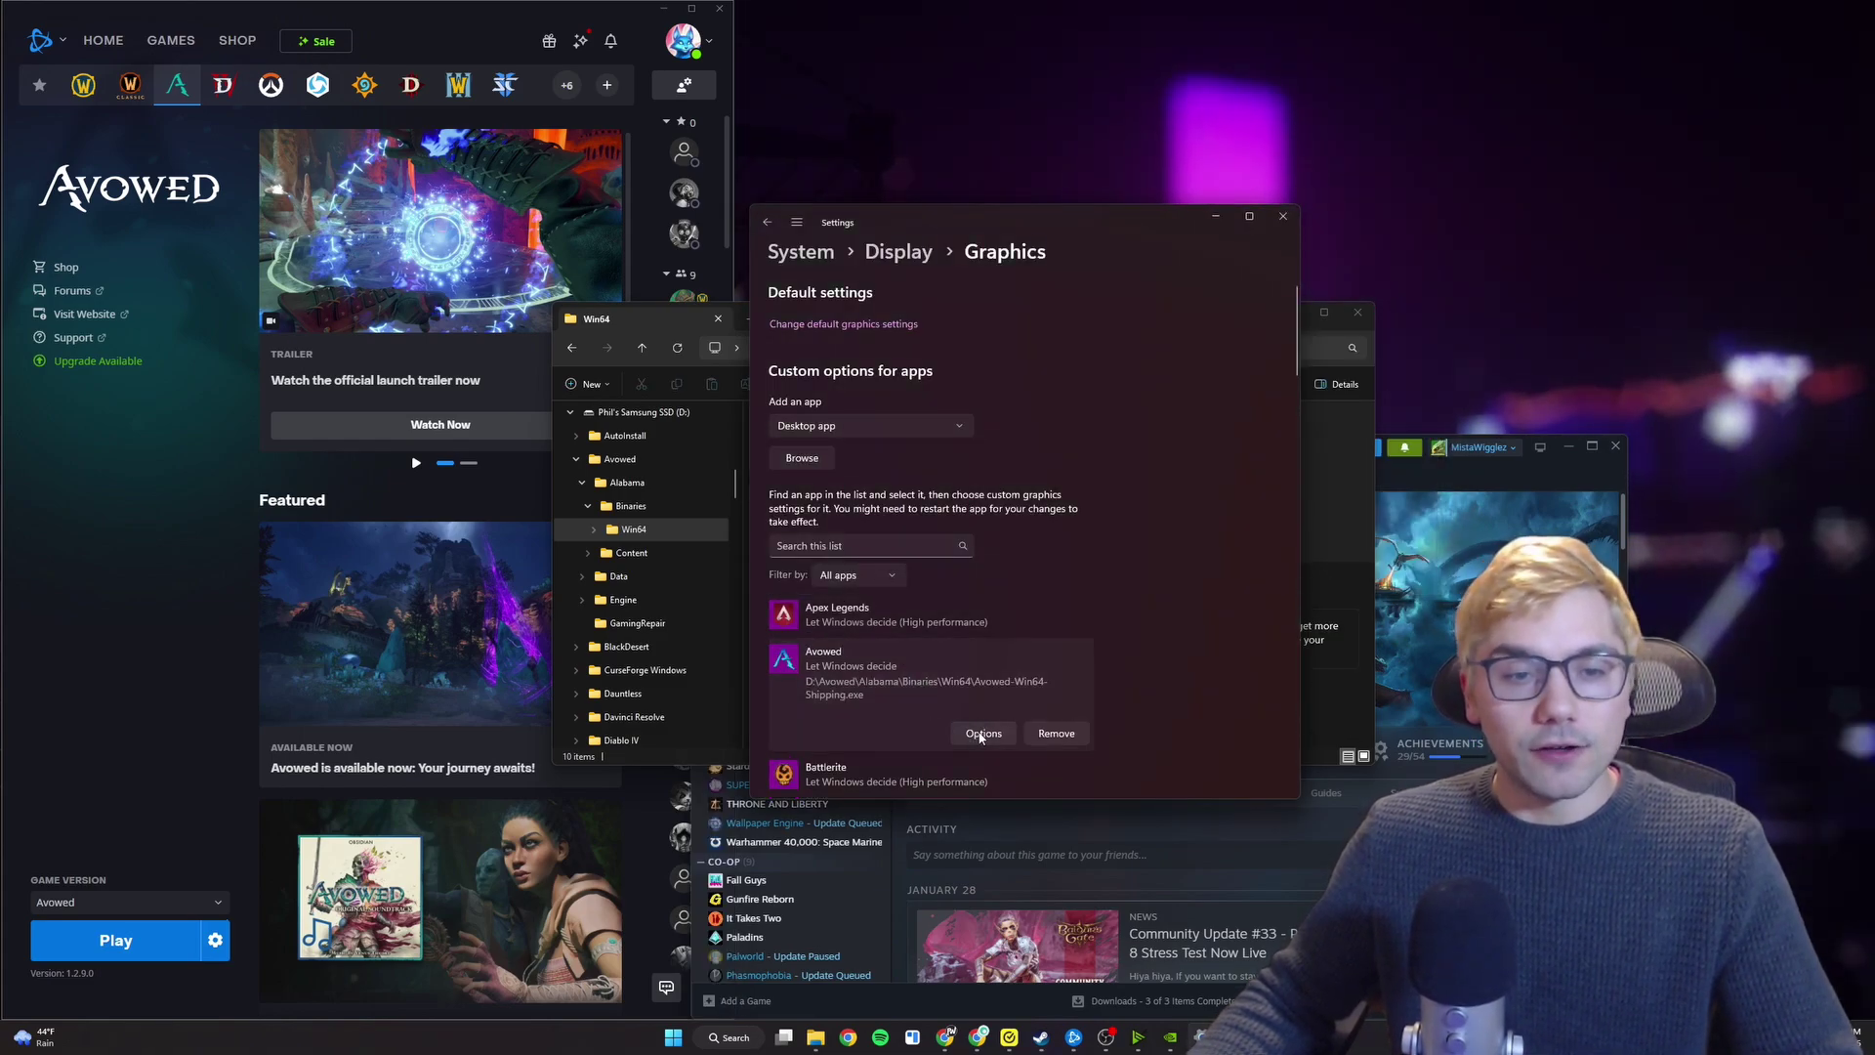
left_click(983, 730)
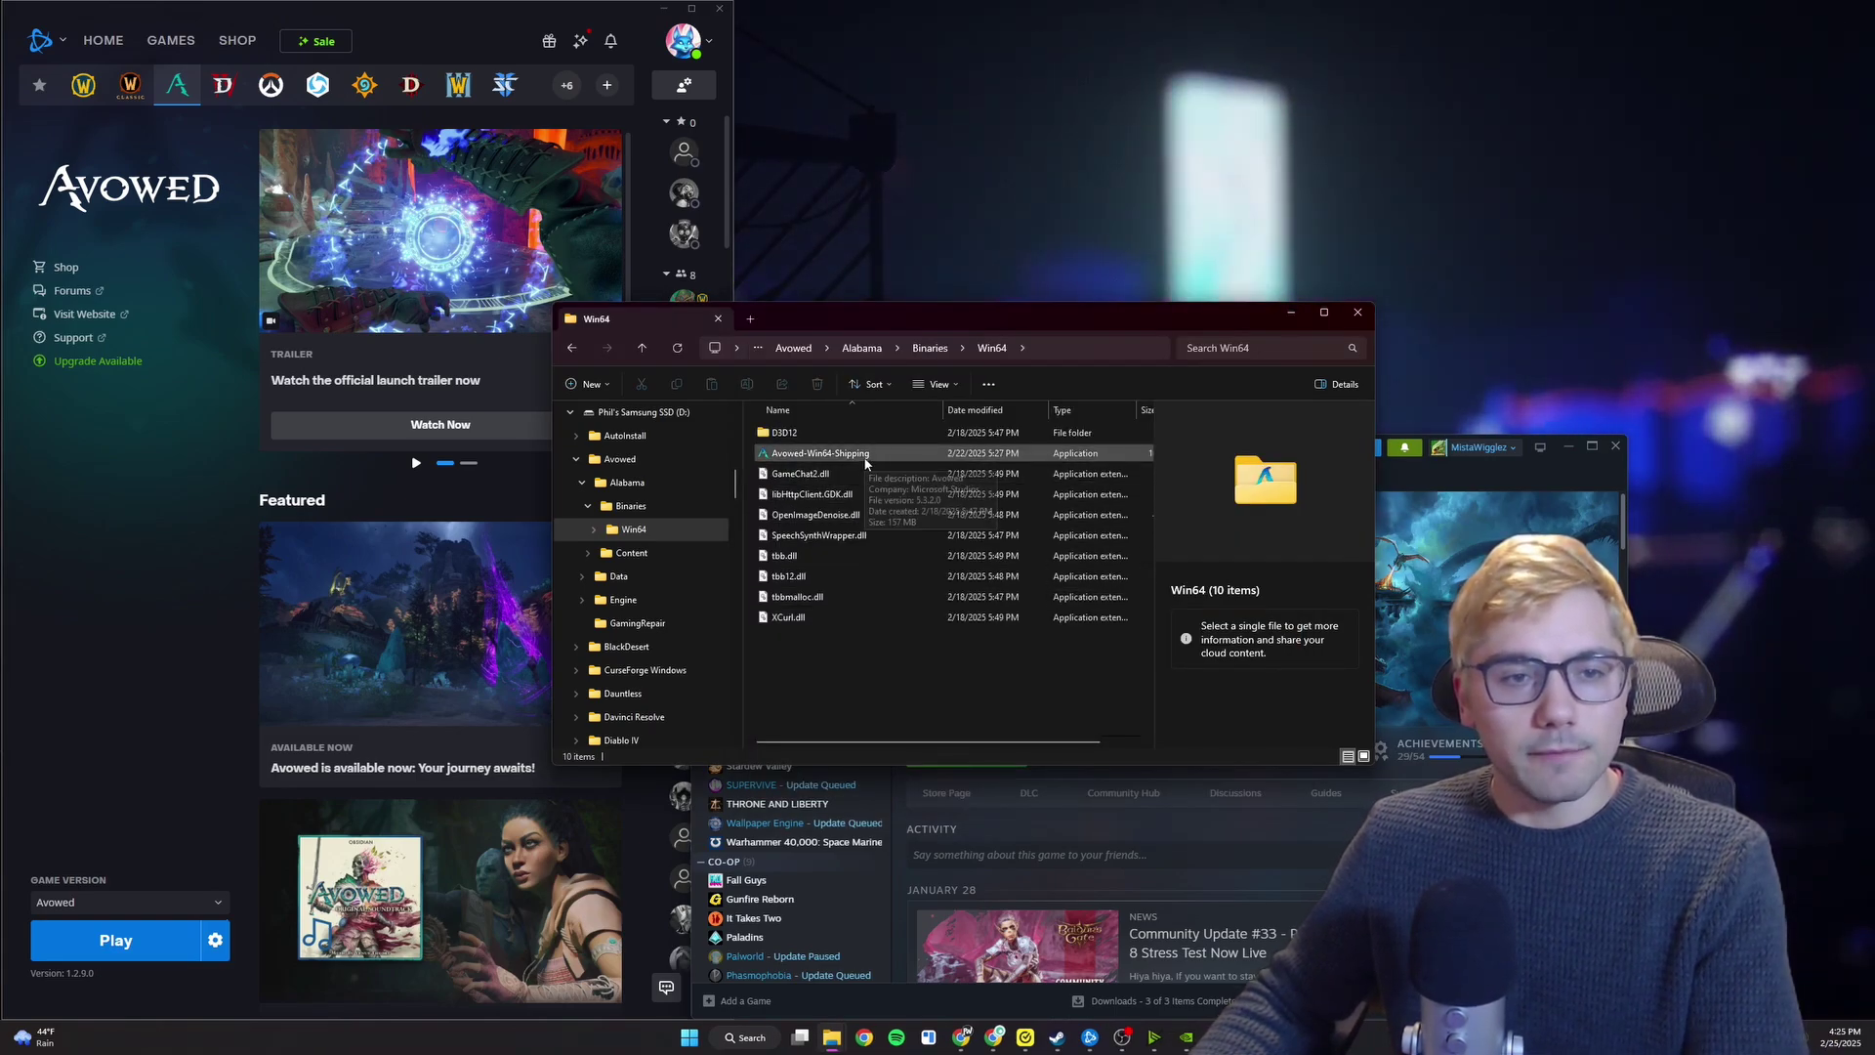
Step: In the Avowed-Win64-Shipping compatibility properties, disable fullscreen optimizations, override high DPI scaling with scaling performed by Application, and save
right_click(868, 456)
left_click(922, 666)
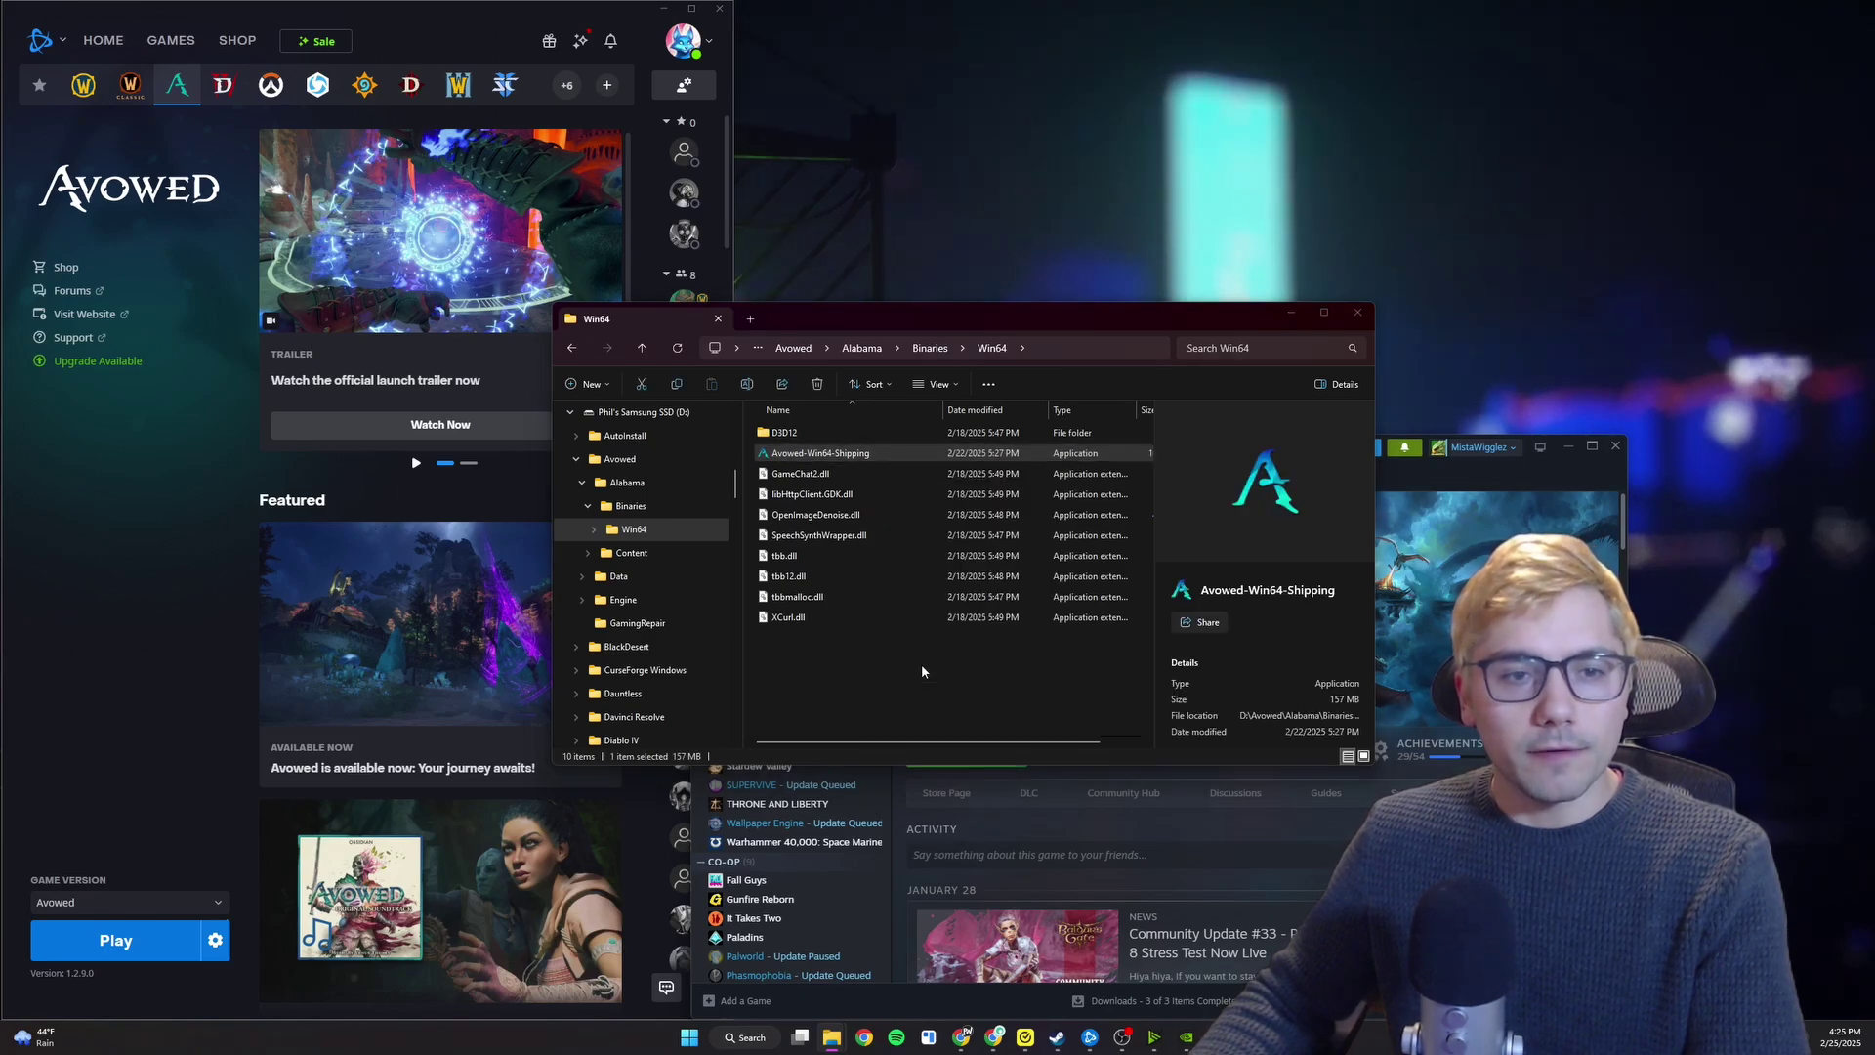
left_click(1004, 504)
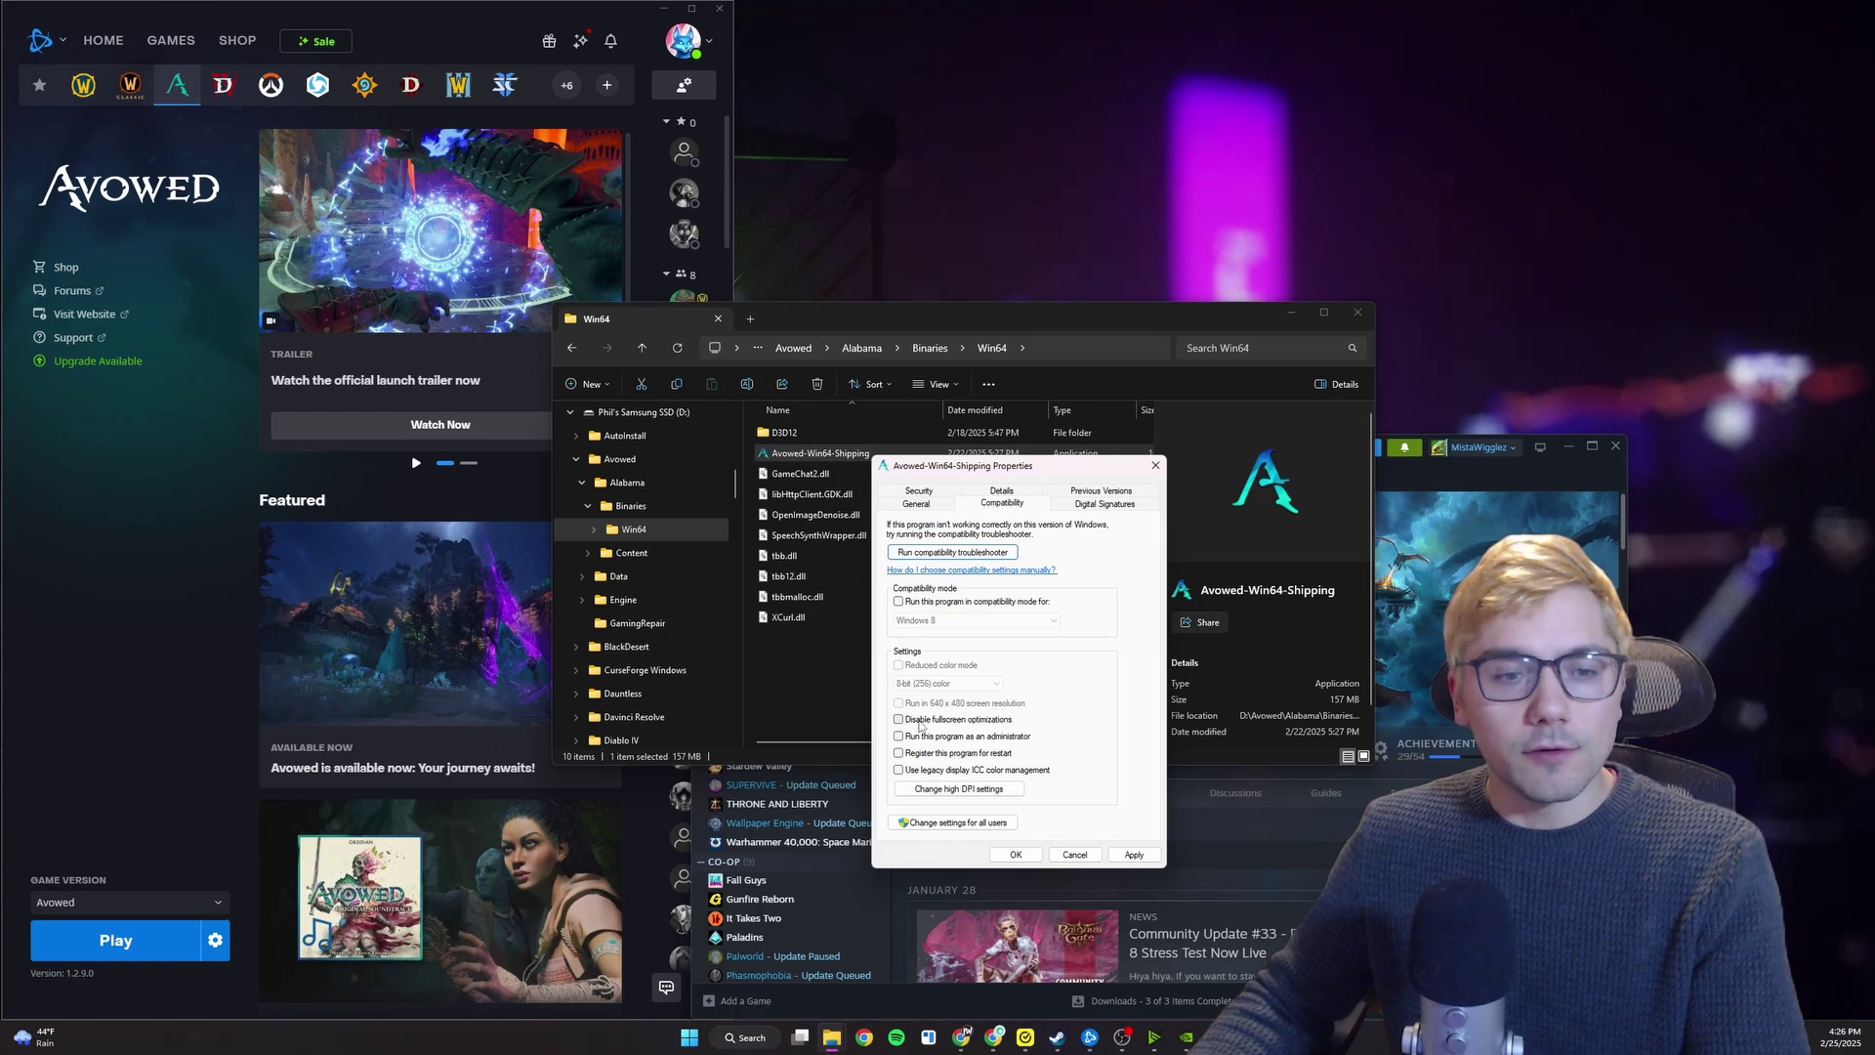
left_click(938, 793)
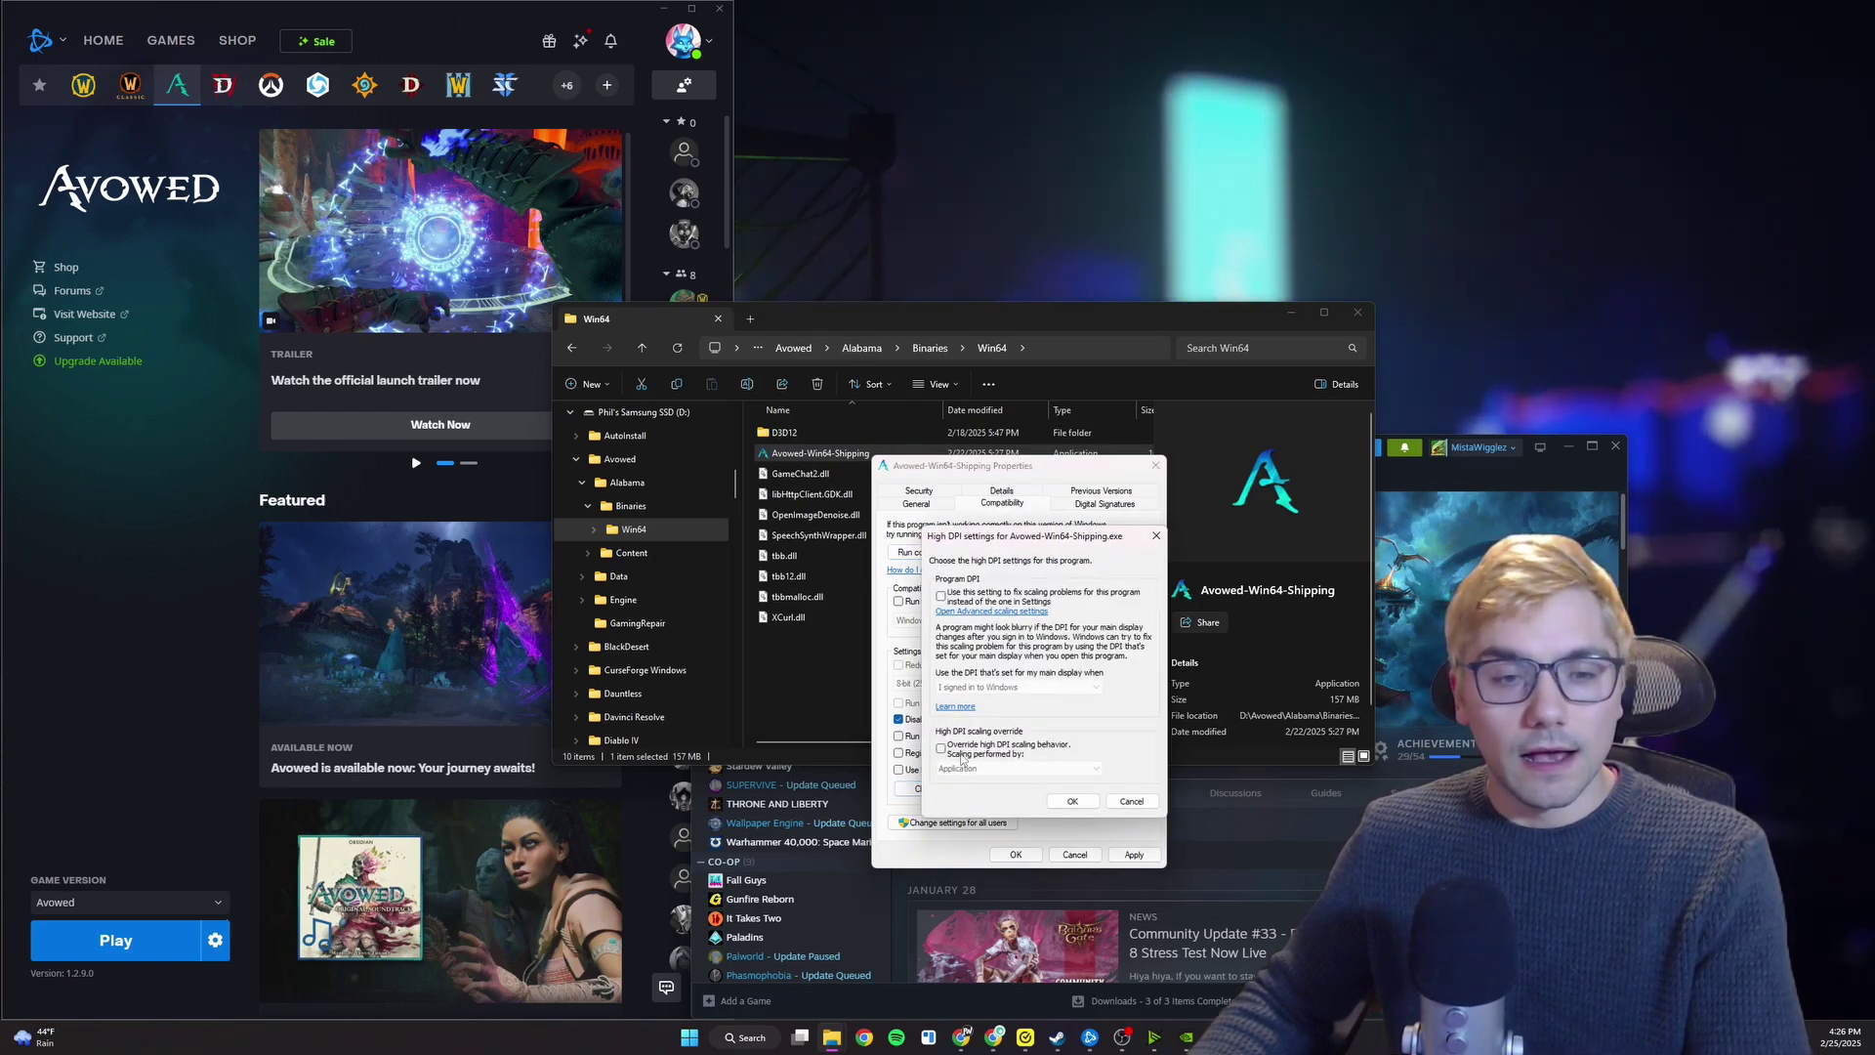
left_click(963, 760)
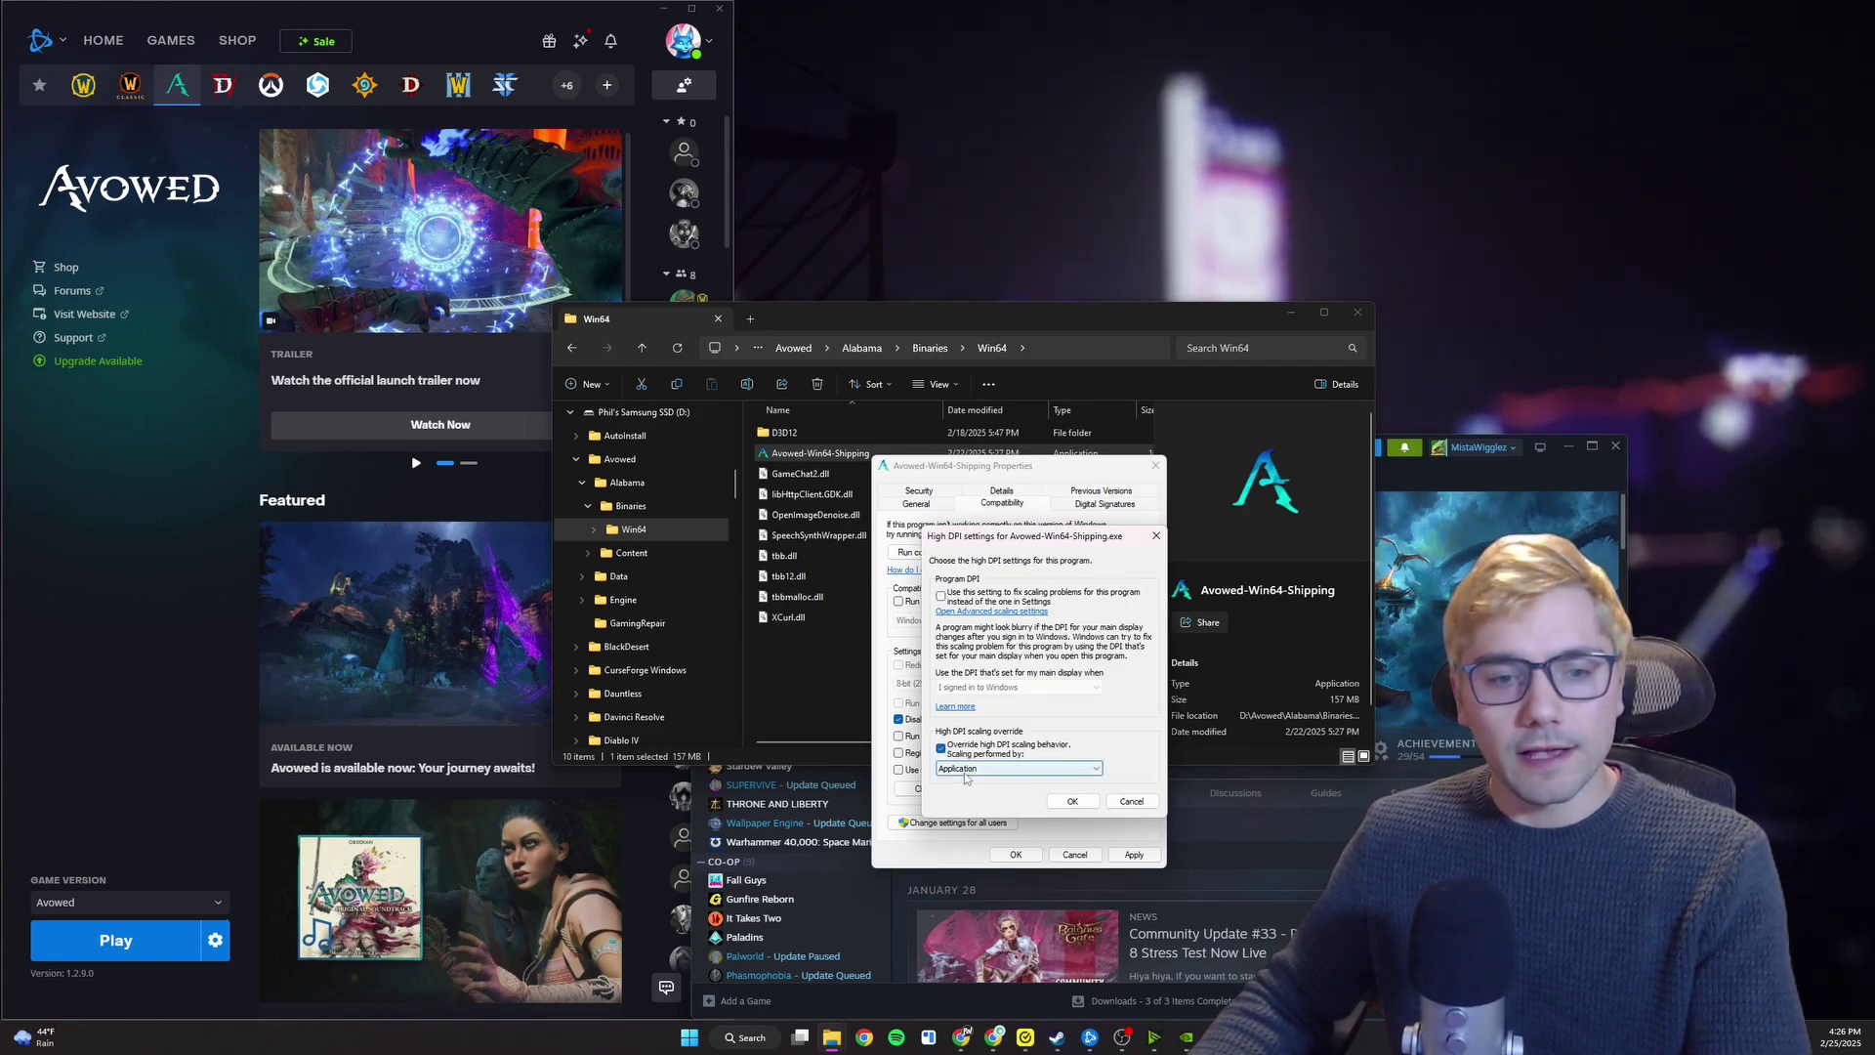
left_click(1072, 801)
left_click(1033, 856)
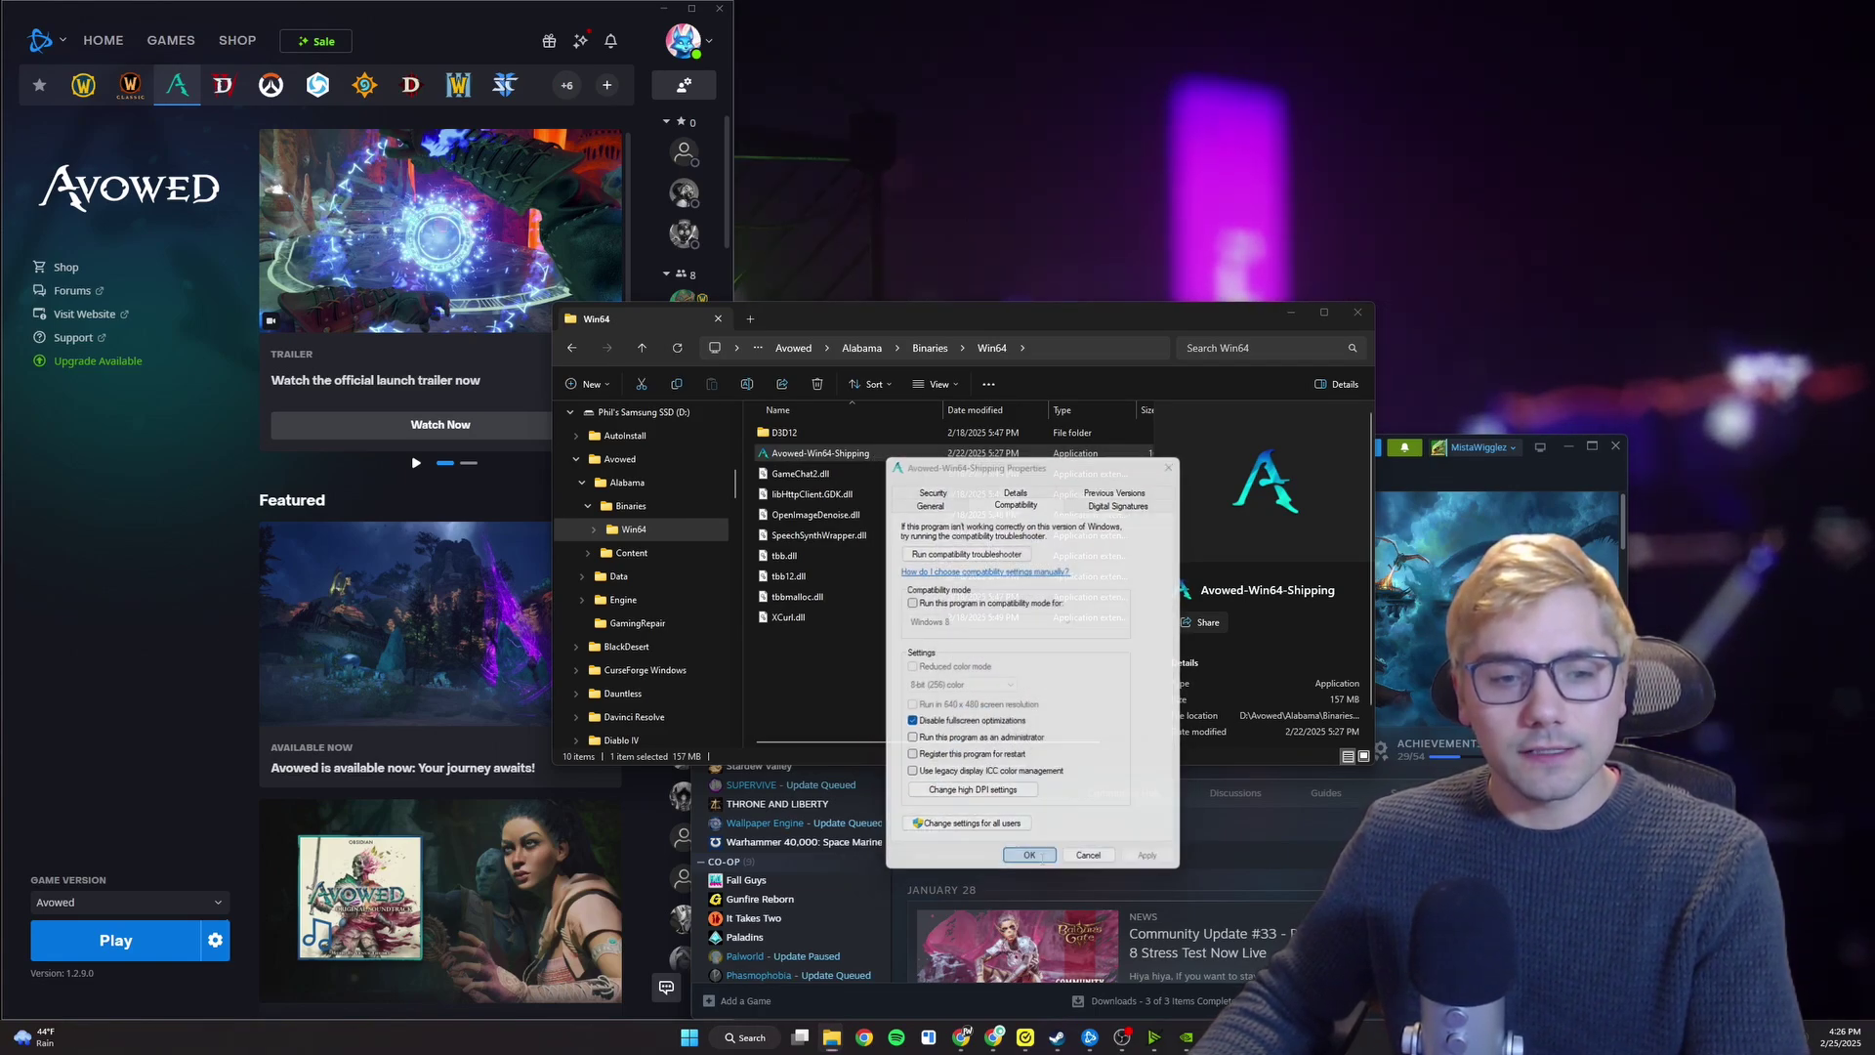
Step: Search Windows for "adju" and open the settings for adjusting the appearance and performance of Windows
key("super")
type("adju")
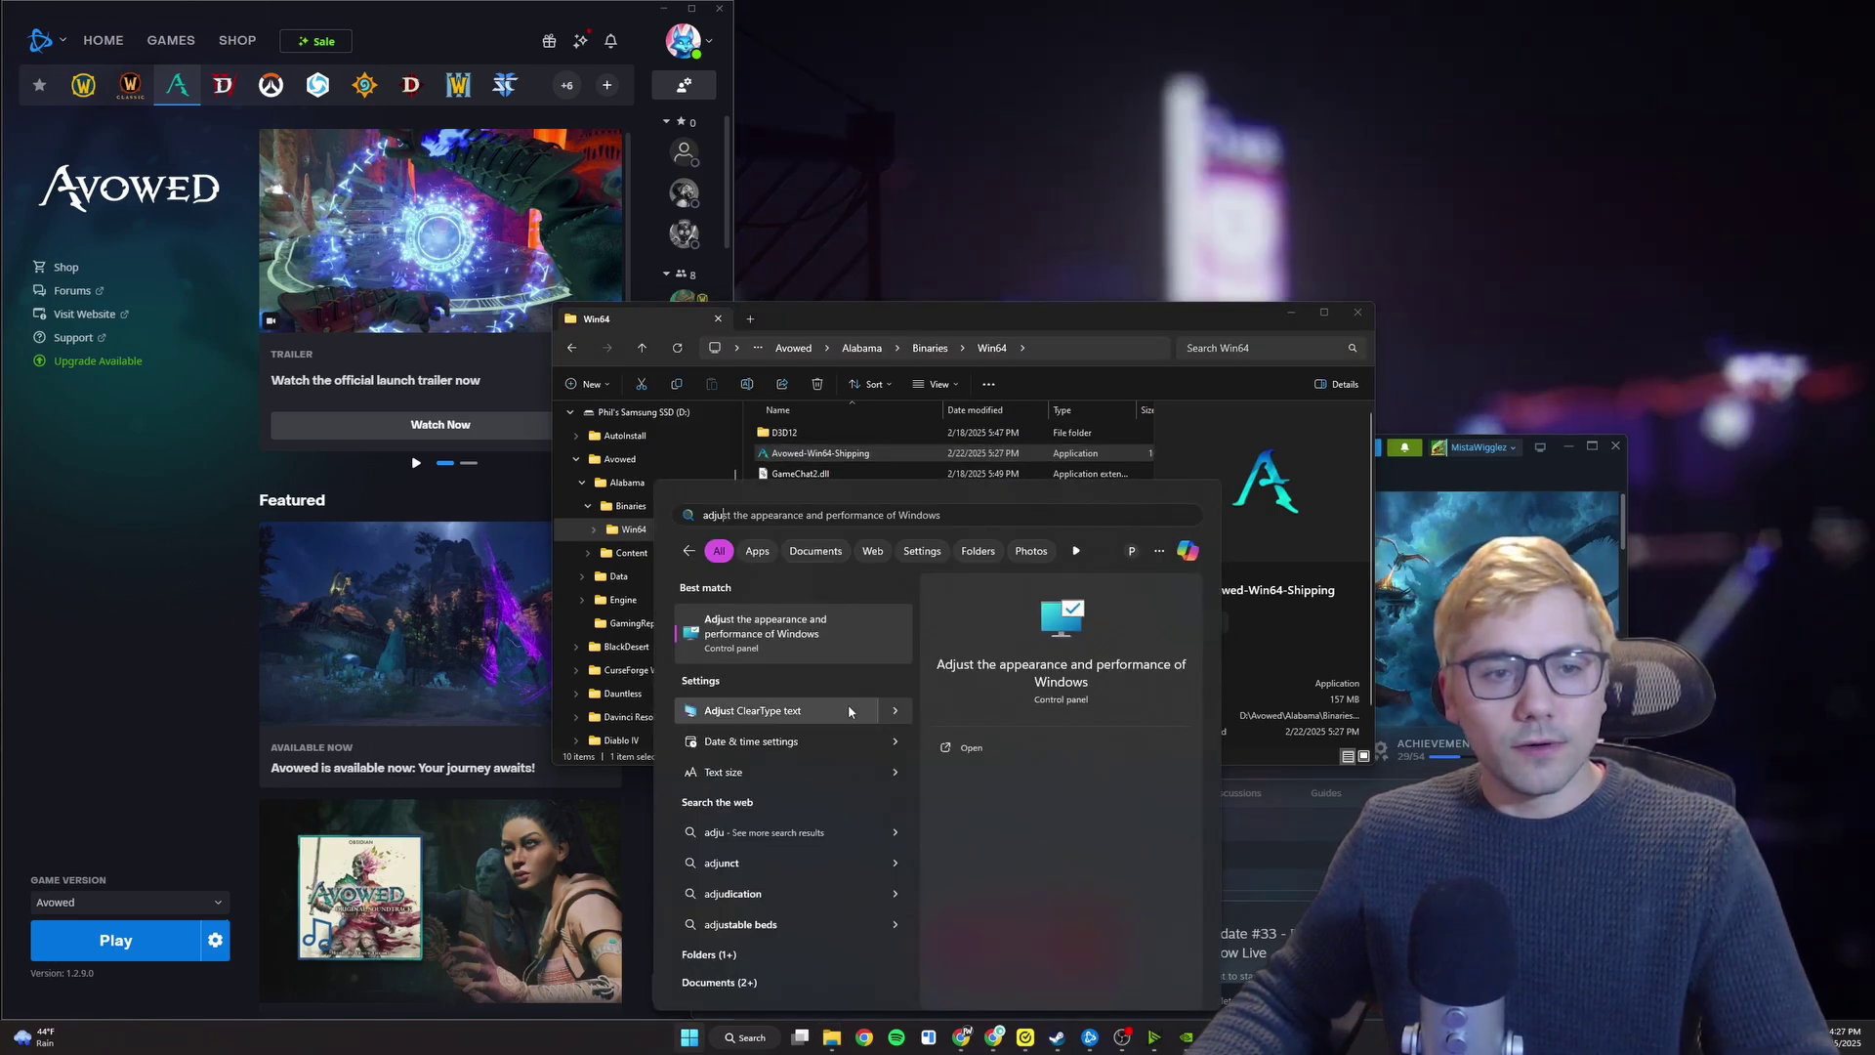
left_click(794, 651)
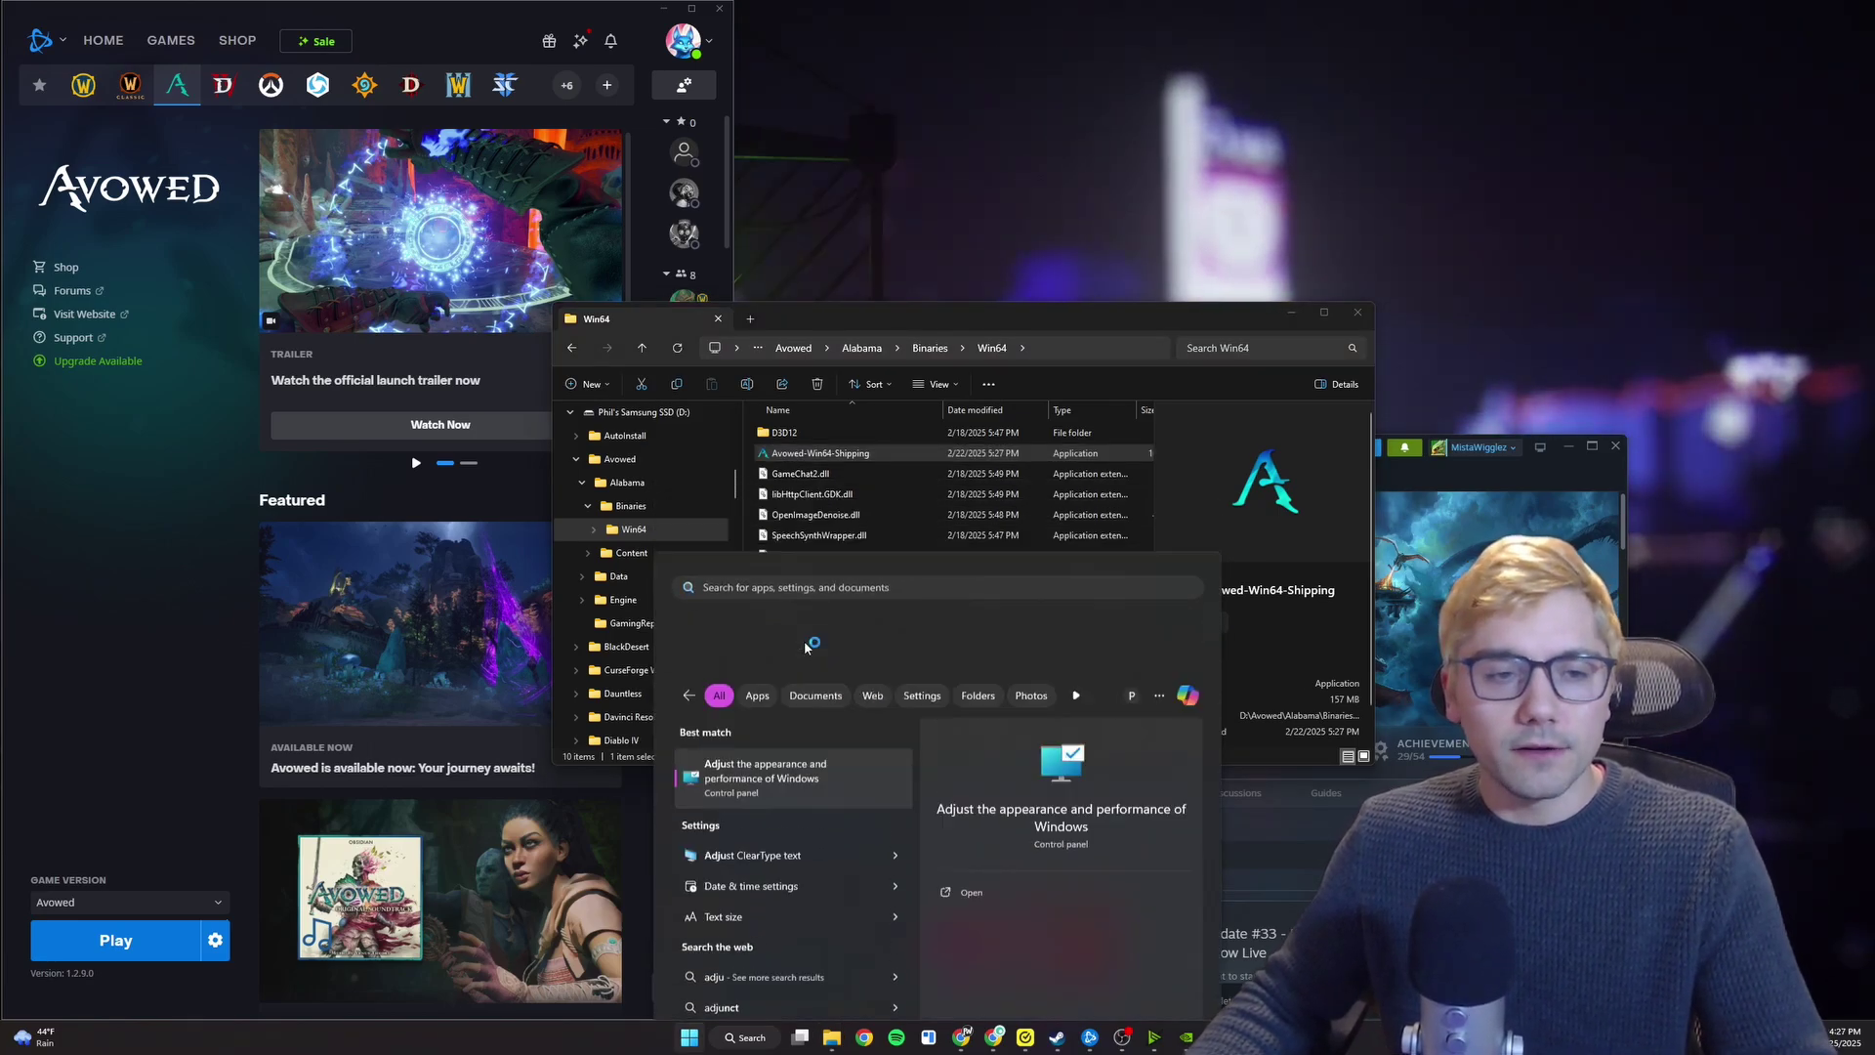
left_click_drag(372, 185, 813, 228)
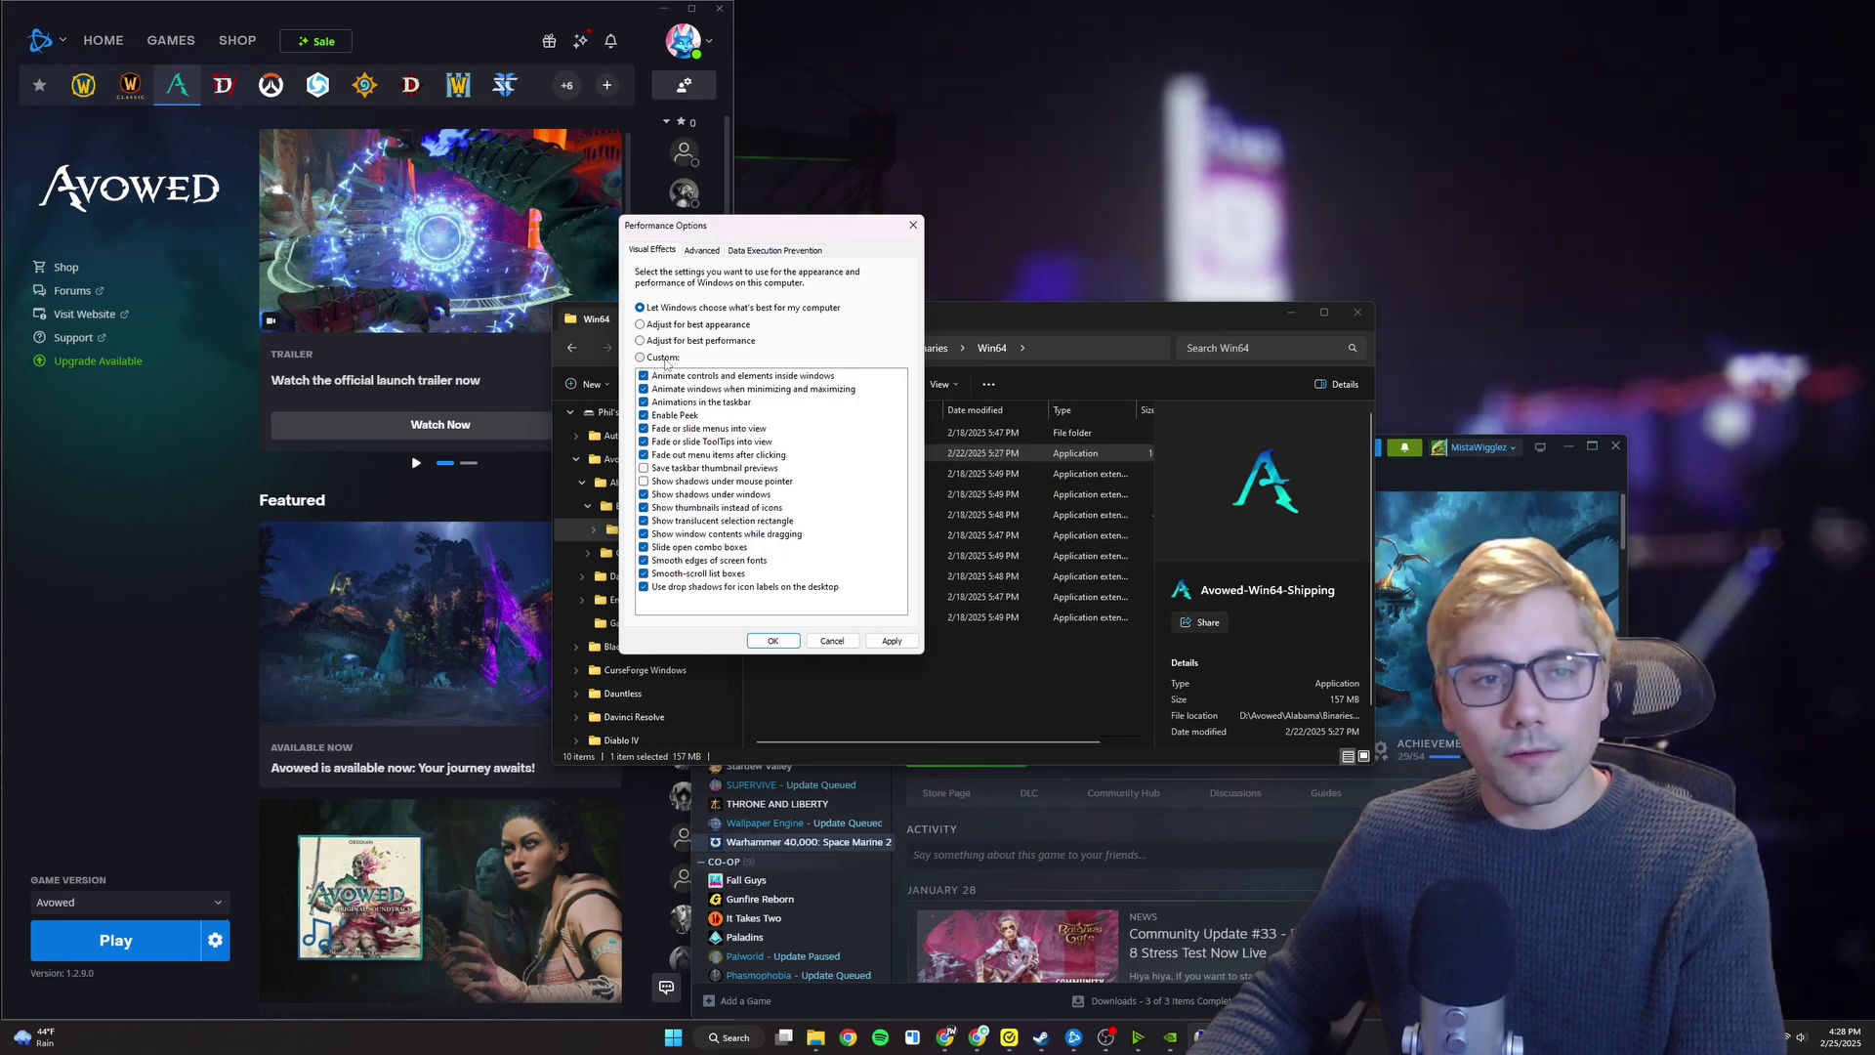
Step: Turn off all the enabled visual effects in Performance Options, from window and taskbar animations through shadows, thumbnails and font smoothing
left_click(643, 375)
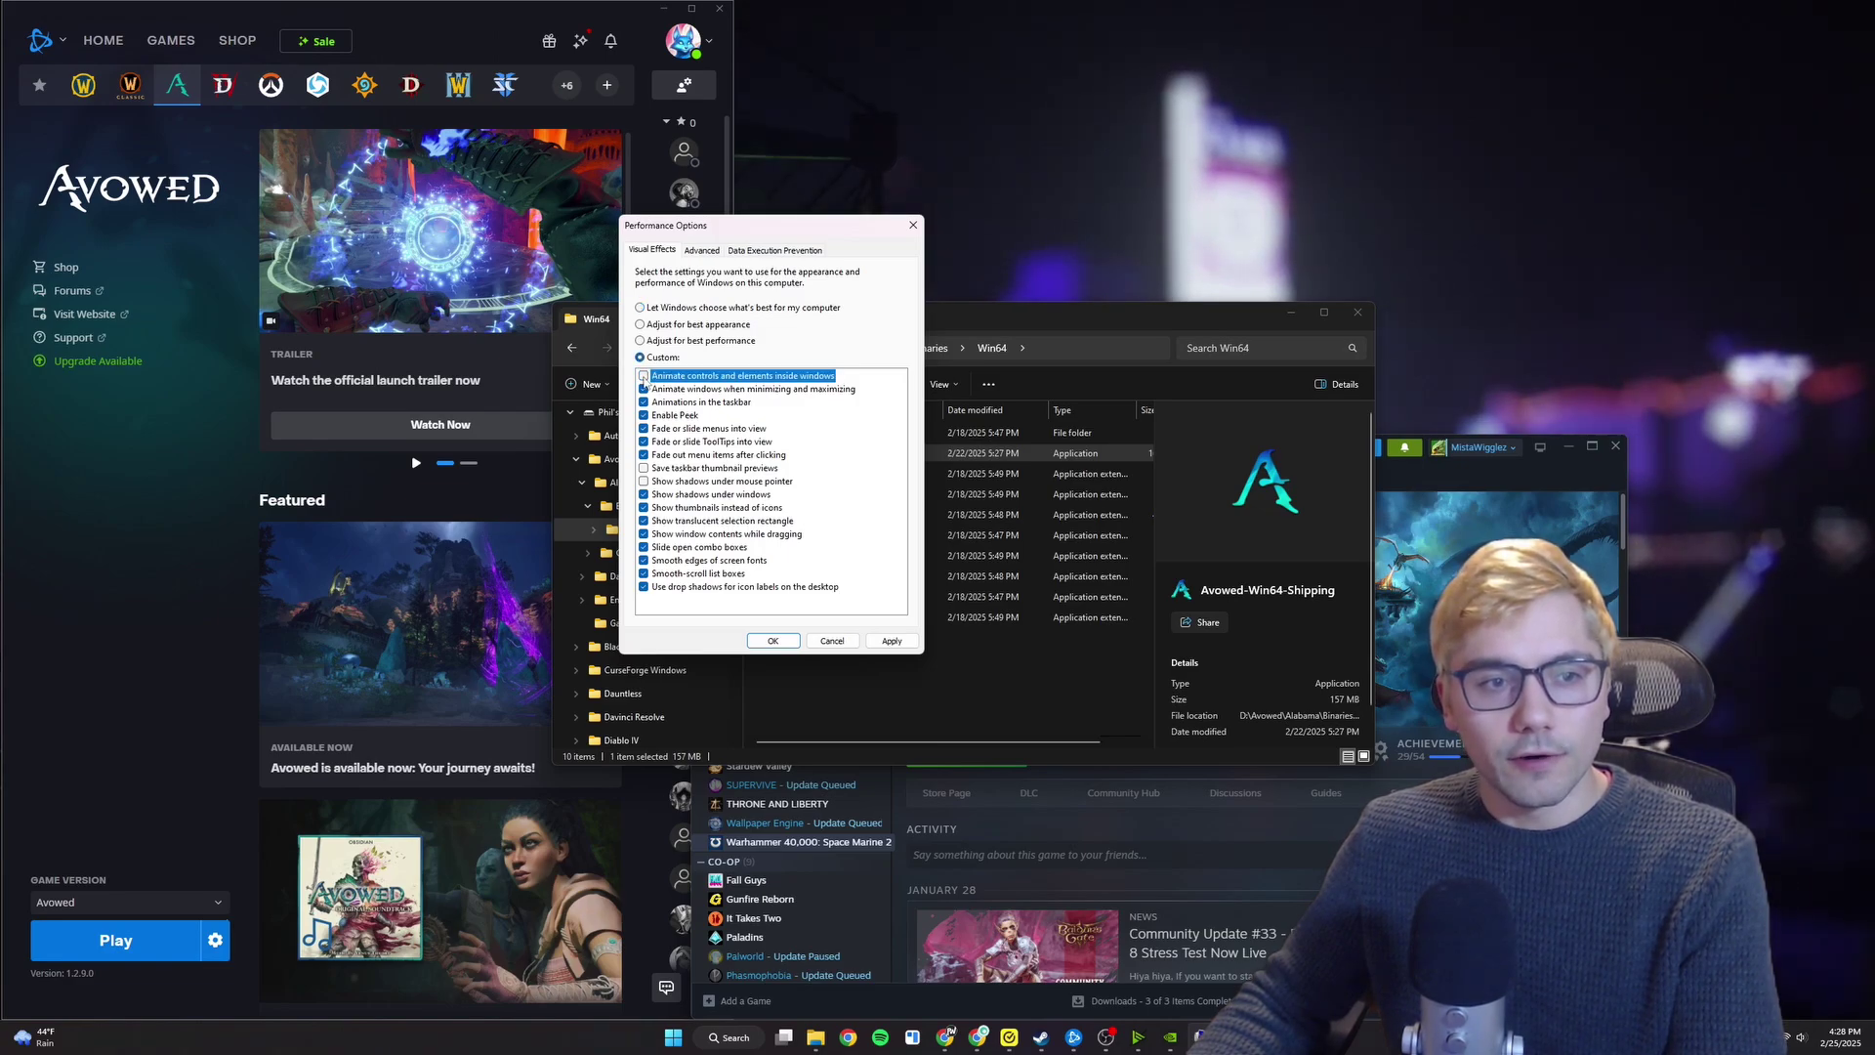
left_click(643, 389)
left_click(643, 402)
left_click(643, 428)
left_click(643, 441)
left_click(643, 454)
left_click(643, 494)
left_click(644, 507)
left_click(644, 521)
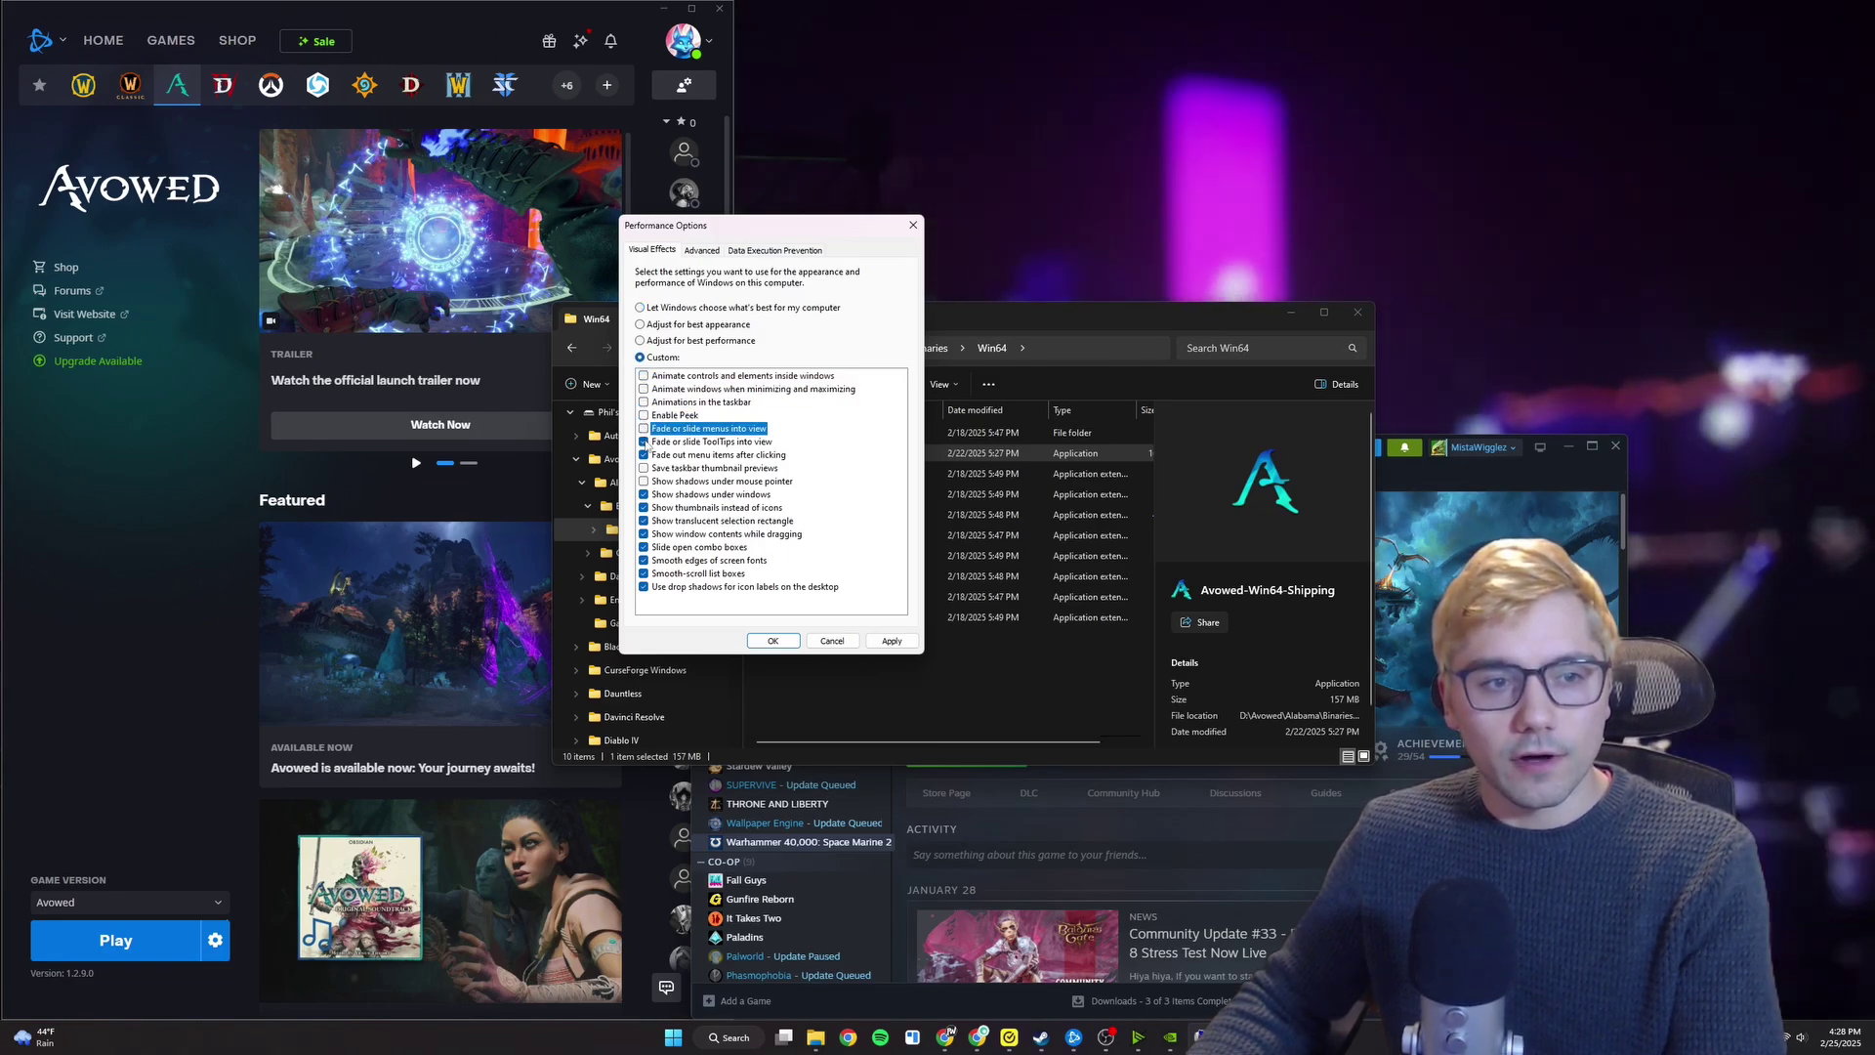
left_click(643, 559)
left_click(644, 533)
Step: Enable taskbar thumbnail previews, thumbnails instead of icons, window contents while dragging and smooth screen font edges, and apply the visual effects
left_click(644, 469)
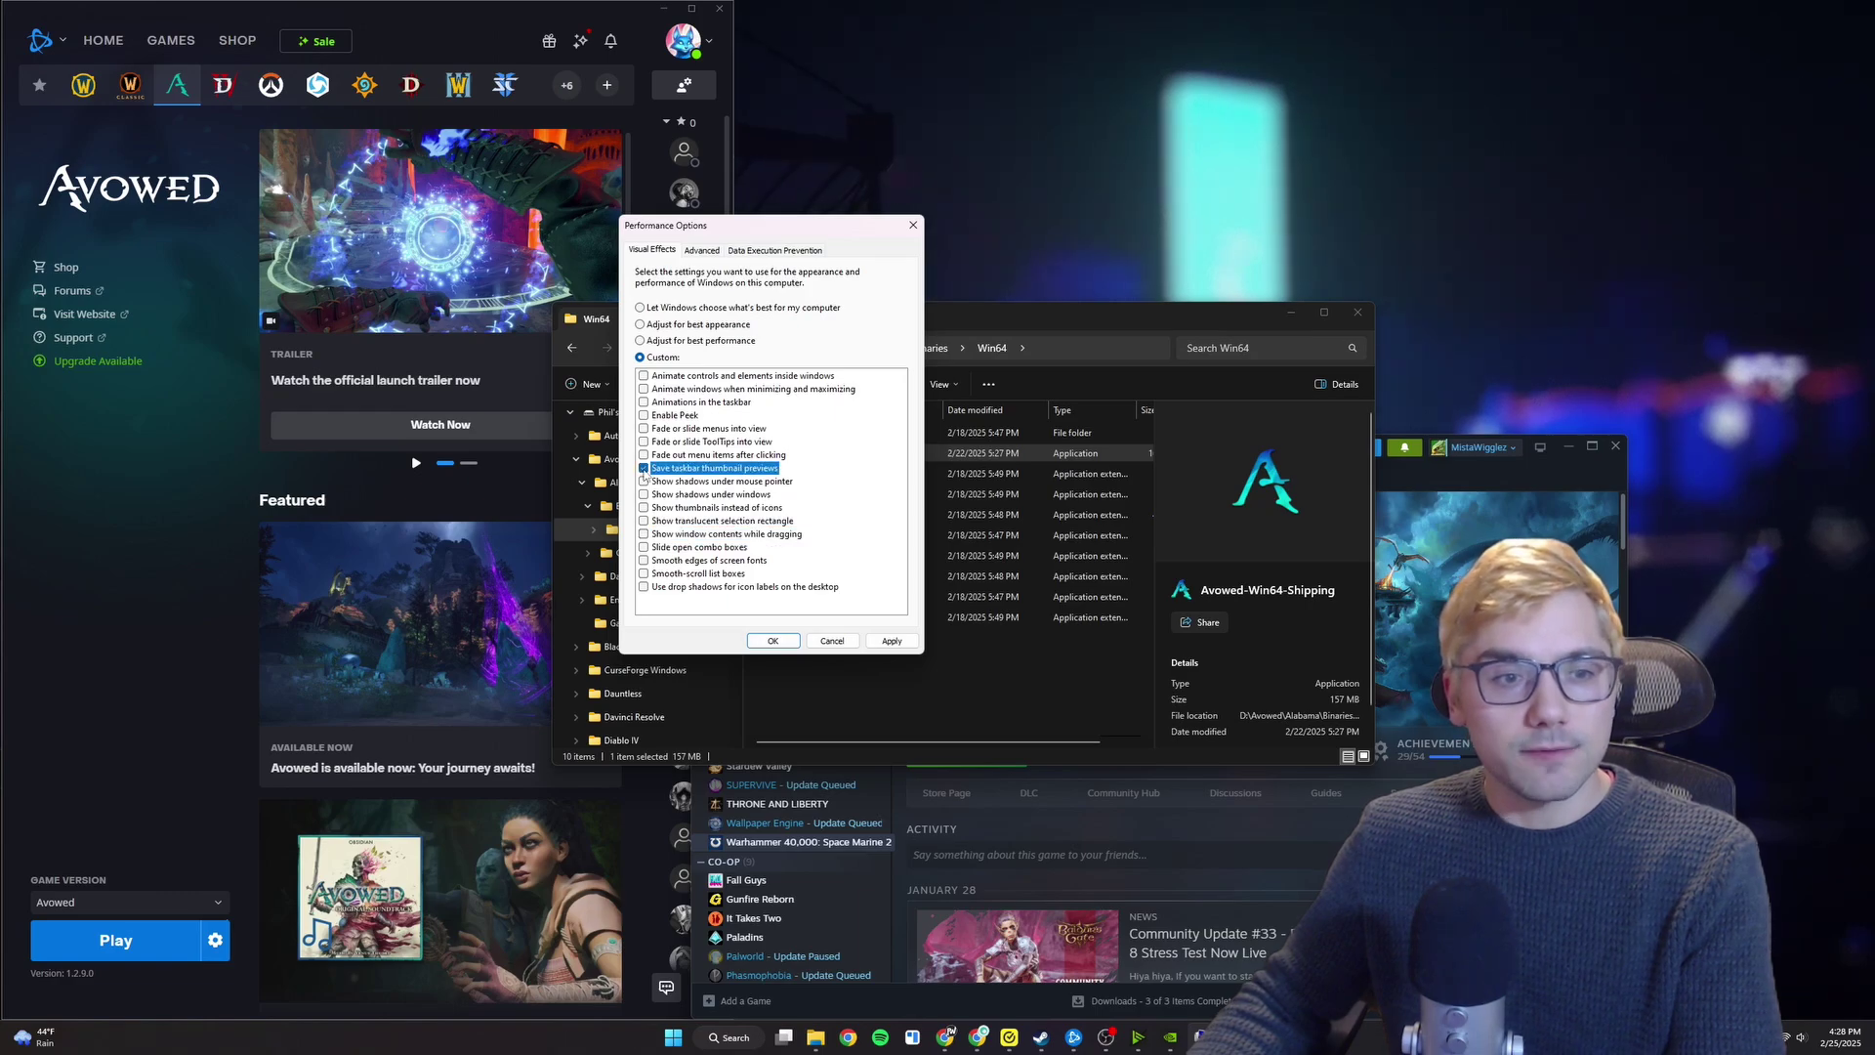
left_click(643, 508)
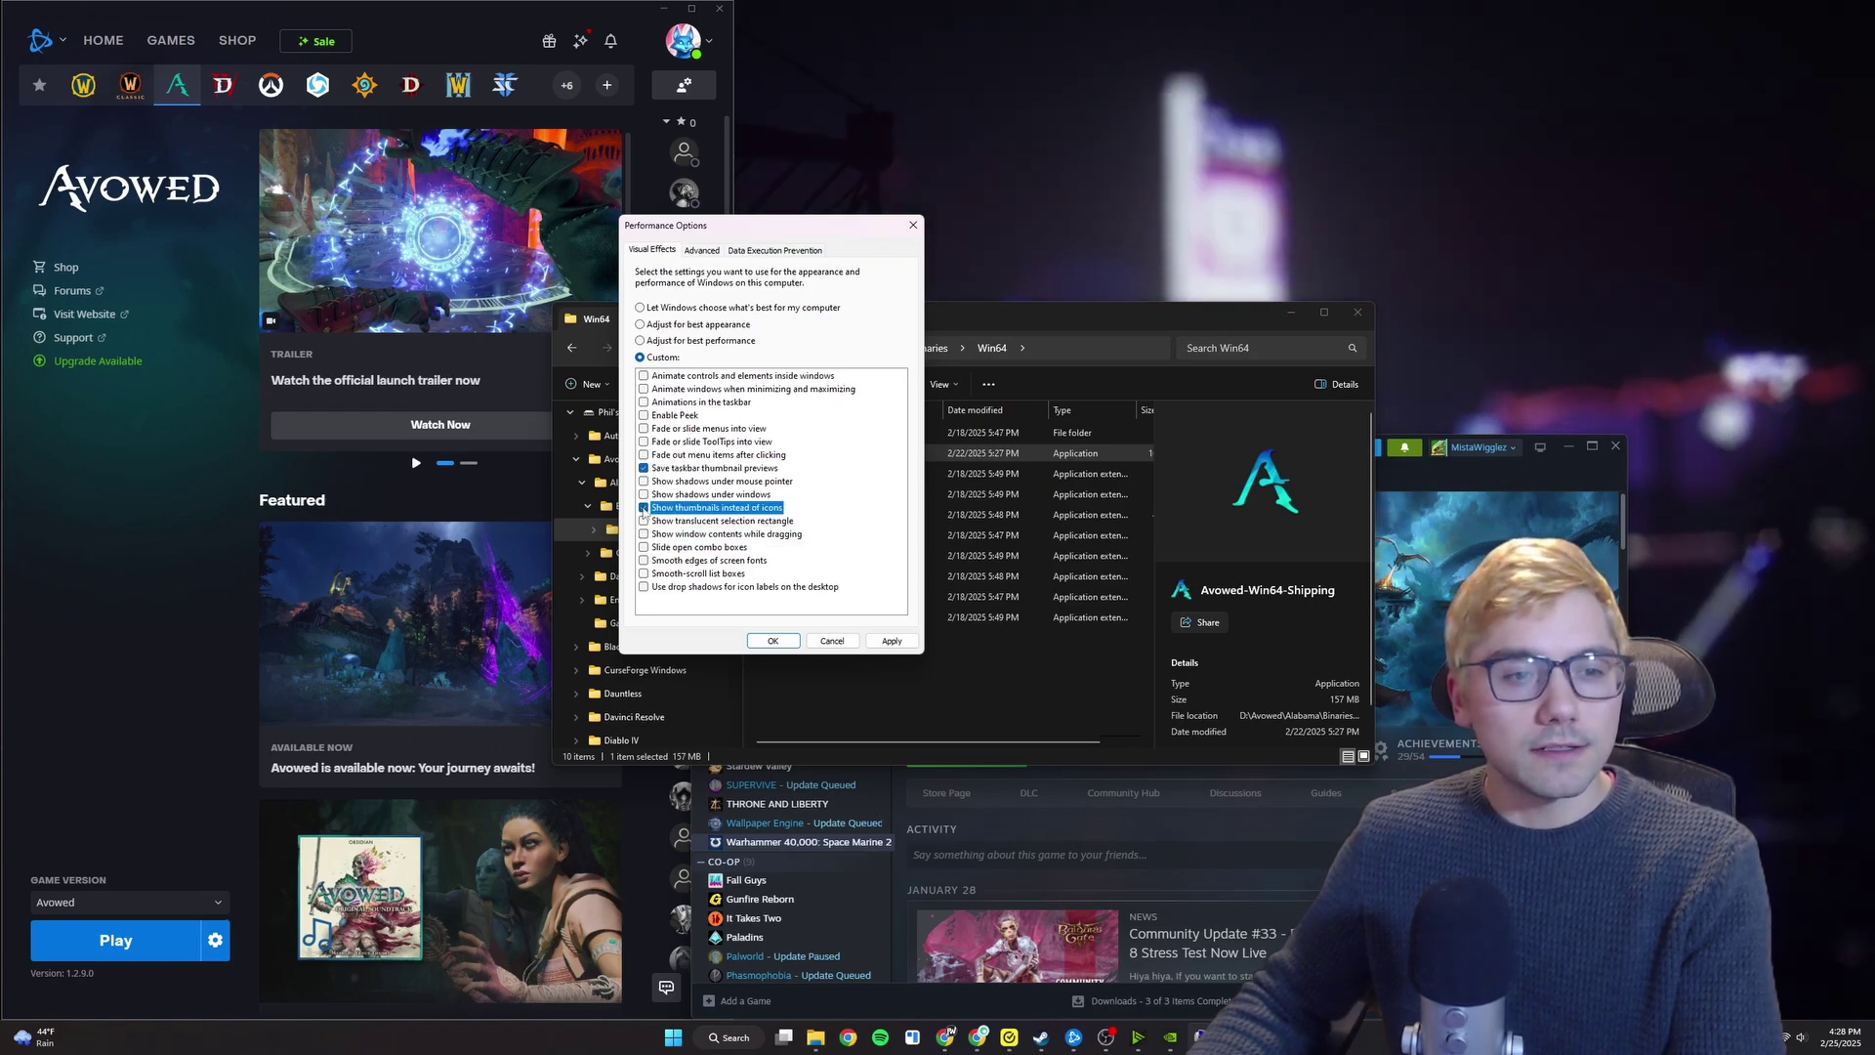
left_click(644, 534)
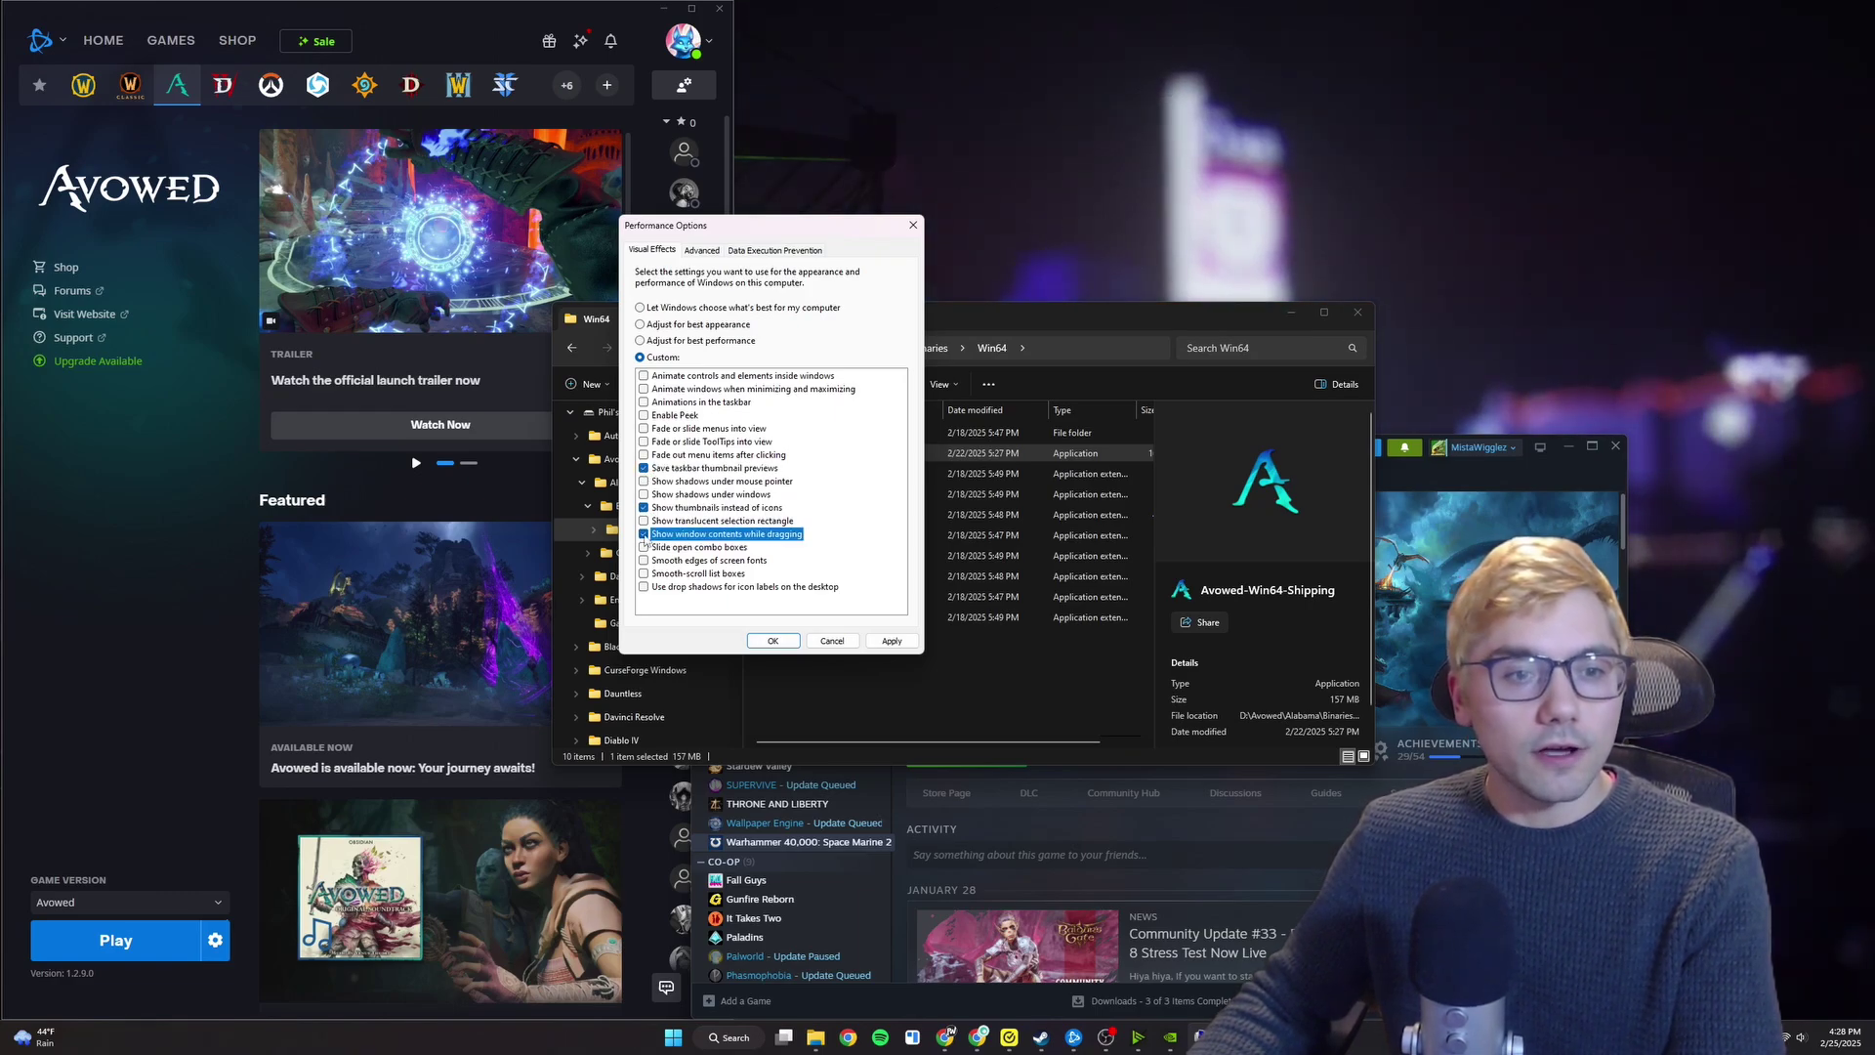
left_click(643, 560)
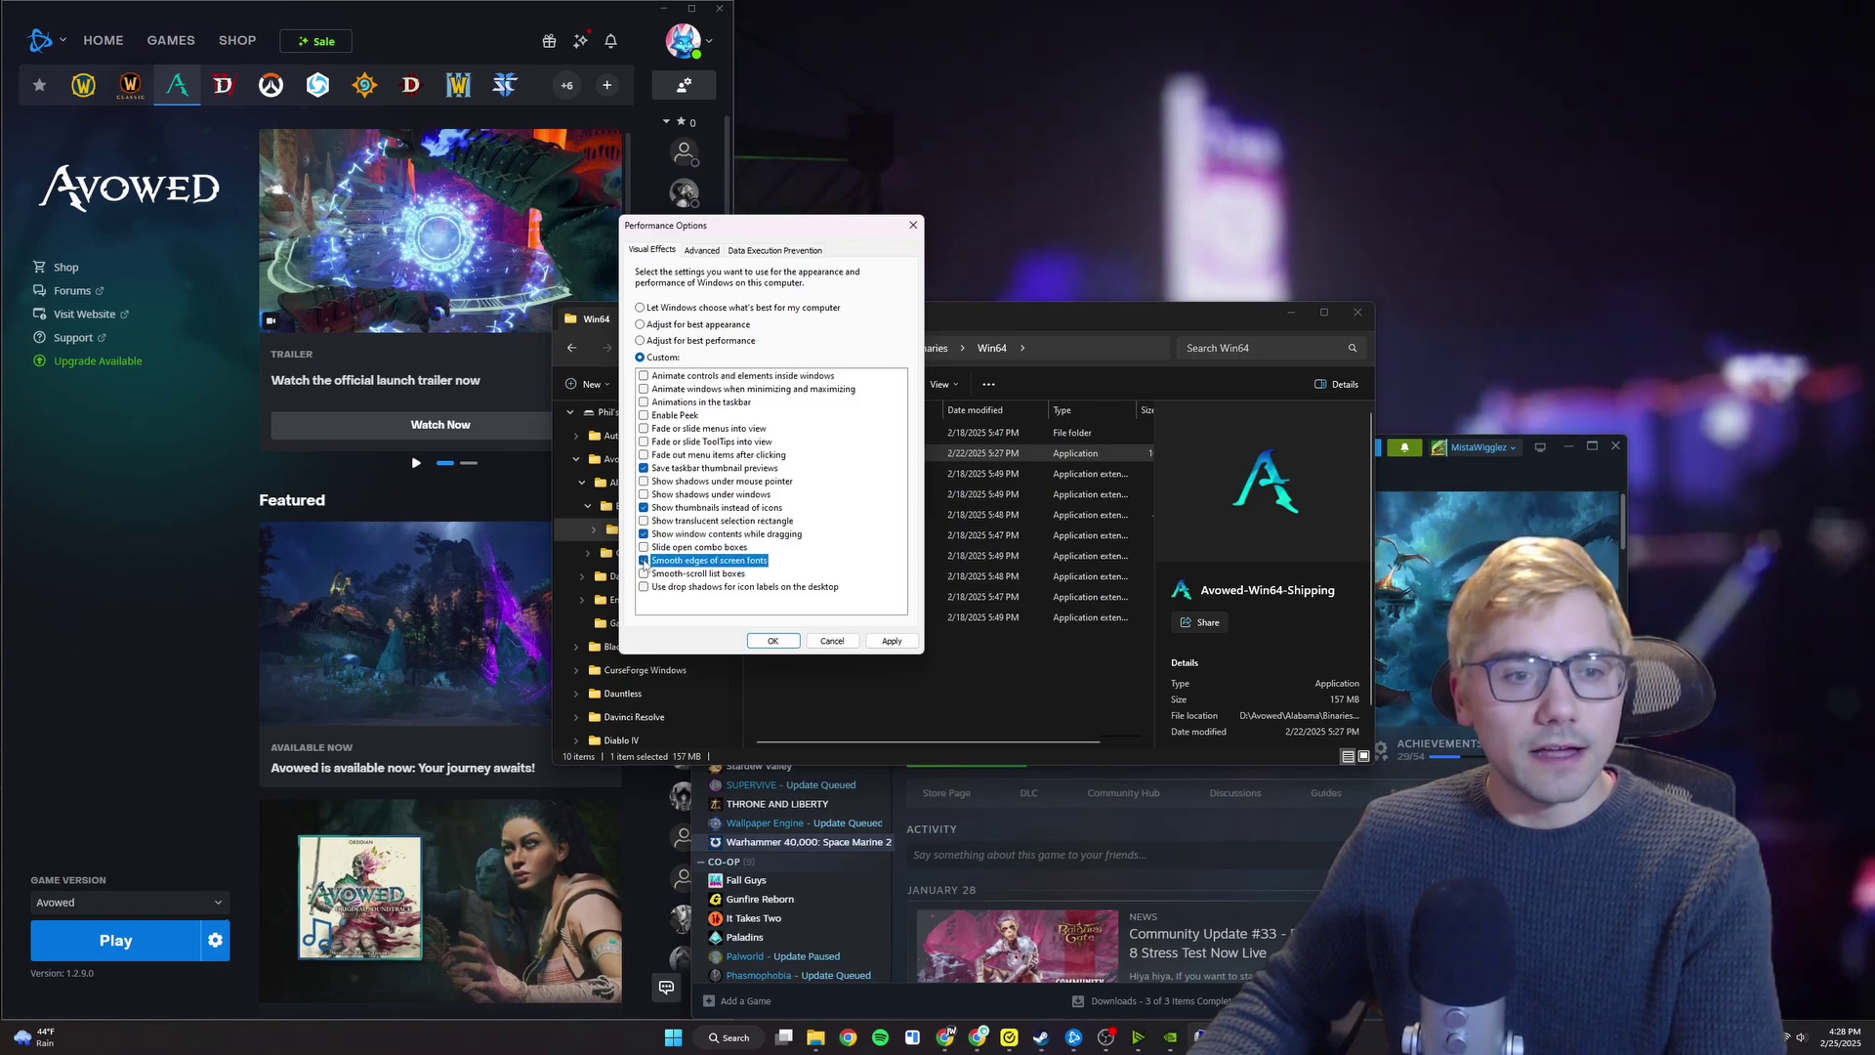
left_click(889, 641)
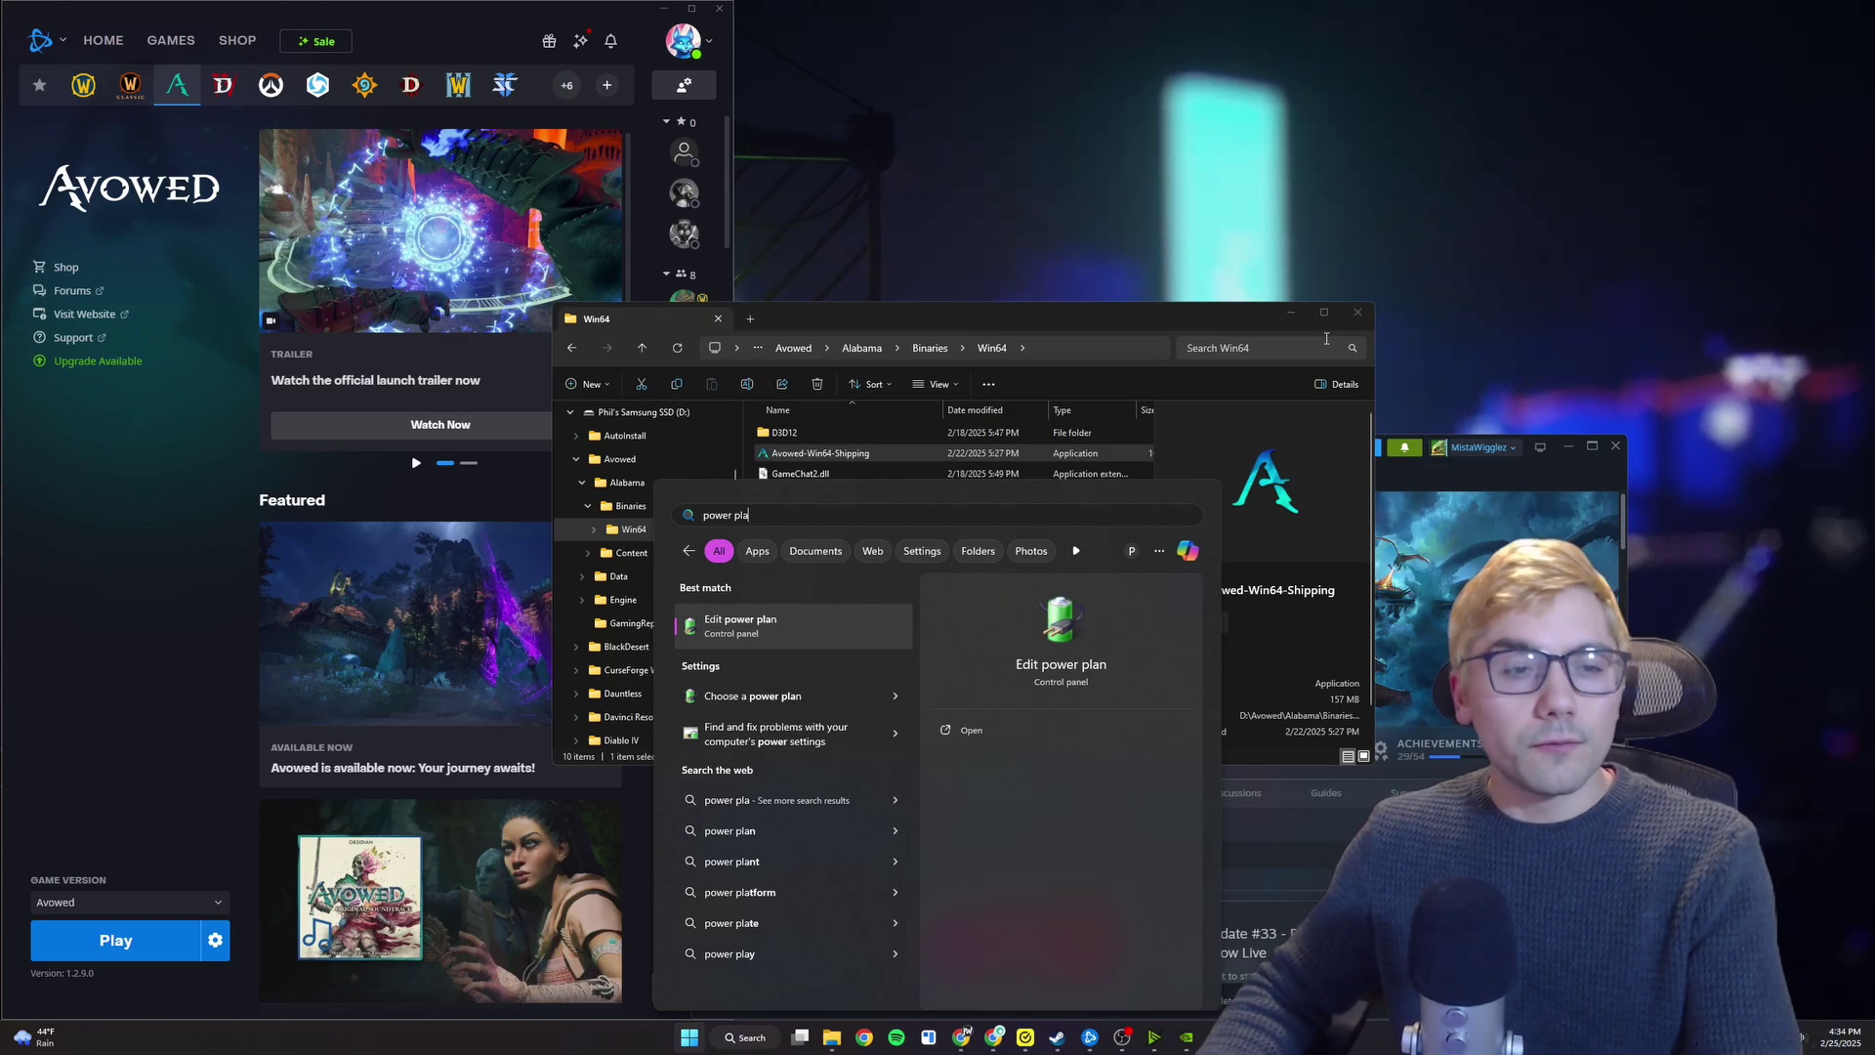
Step: Open the Windows power plan choices and select the Ultimate Performance plan
left_click(763, 699)
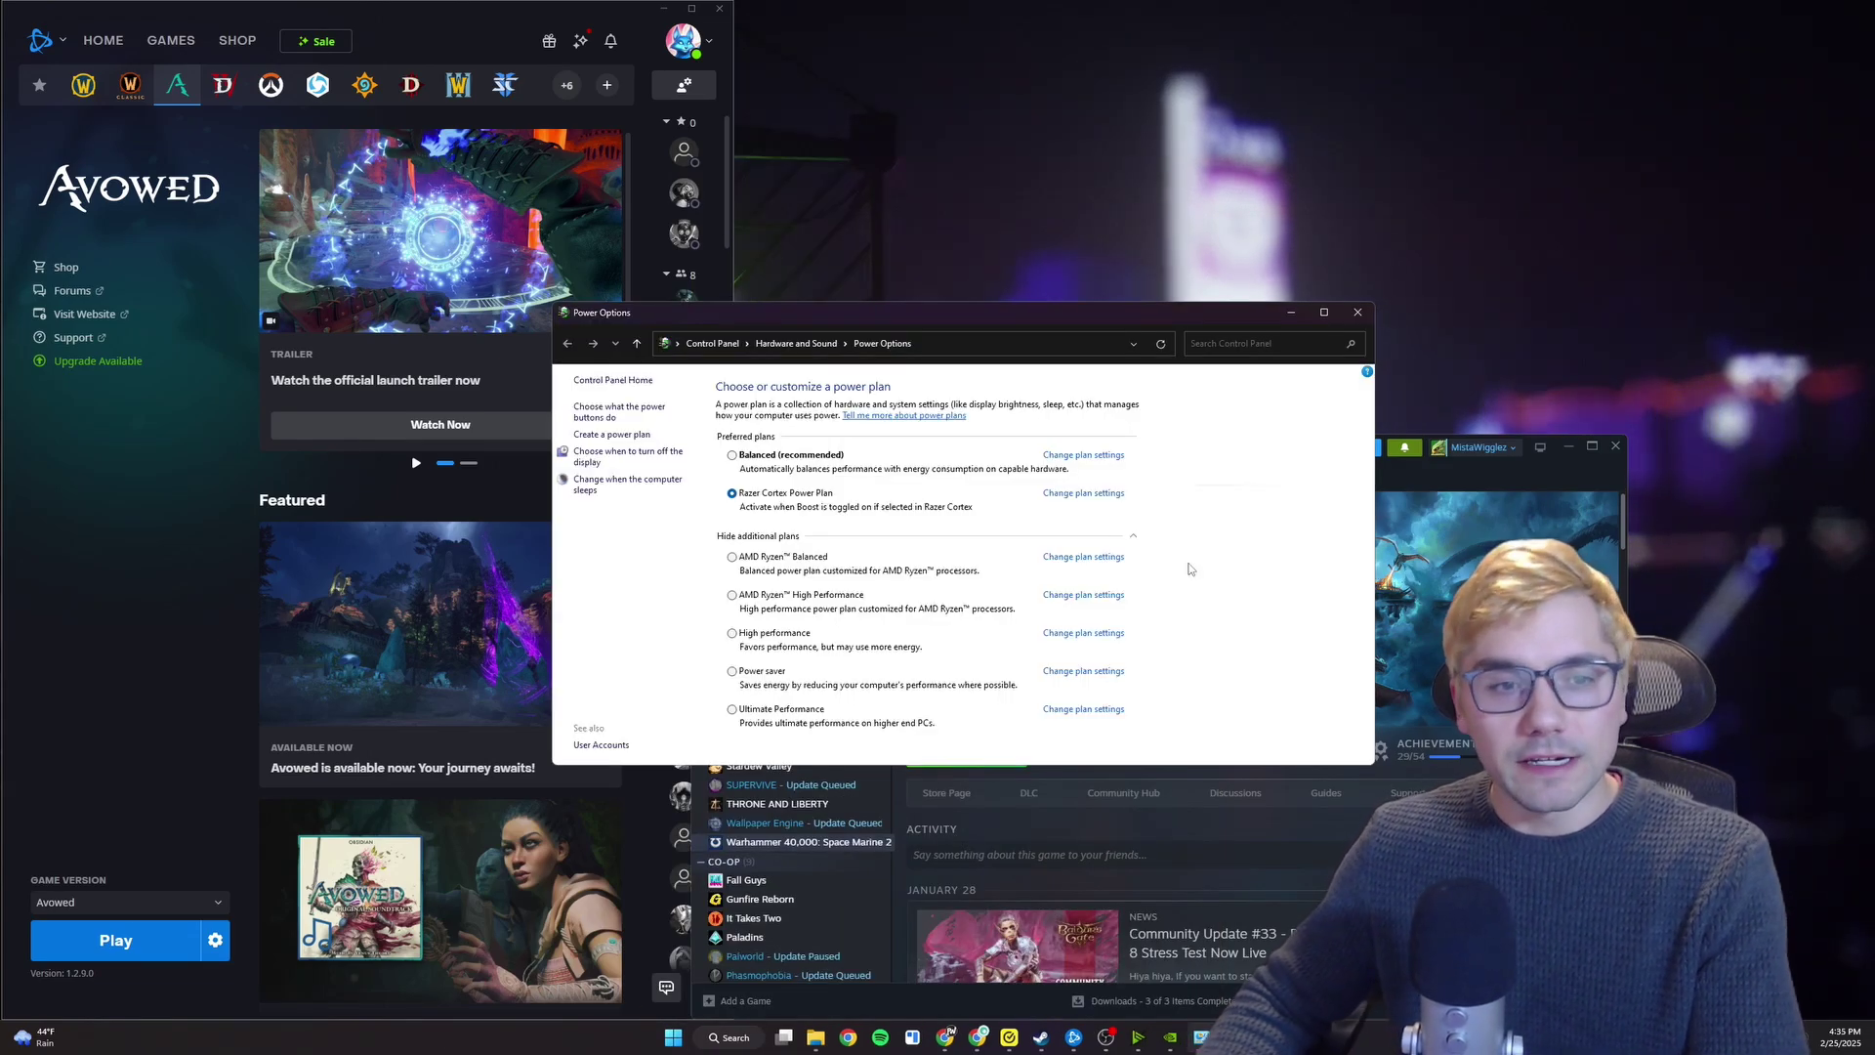
left_click(778, 712)
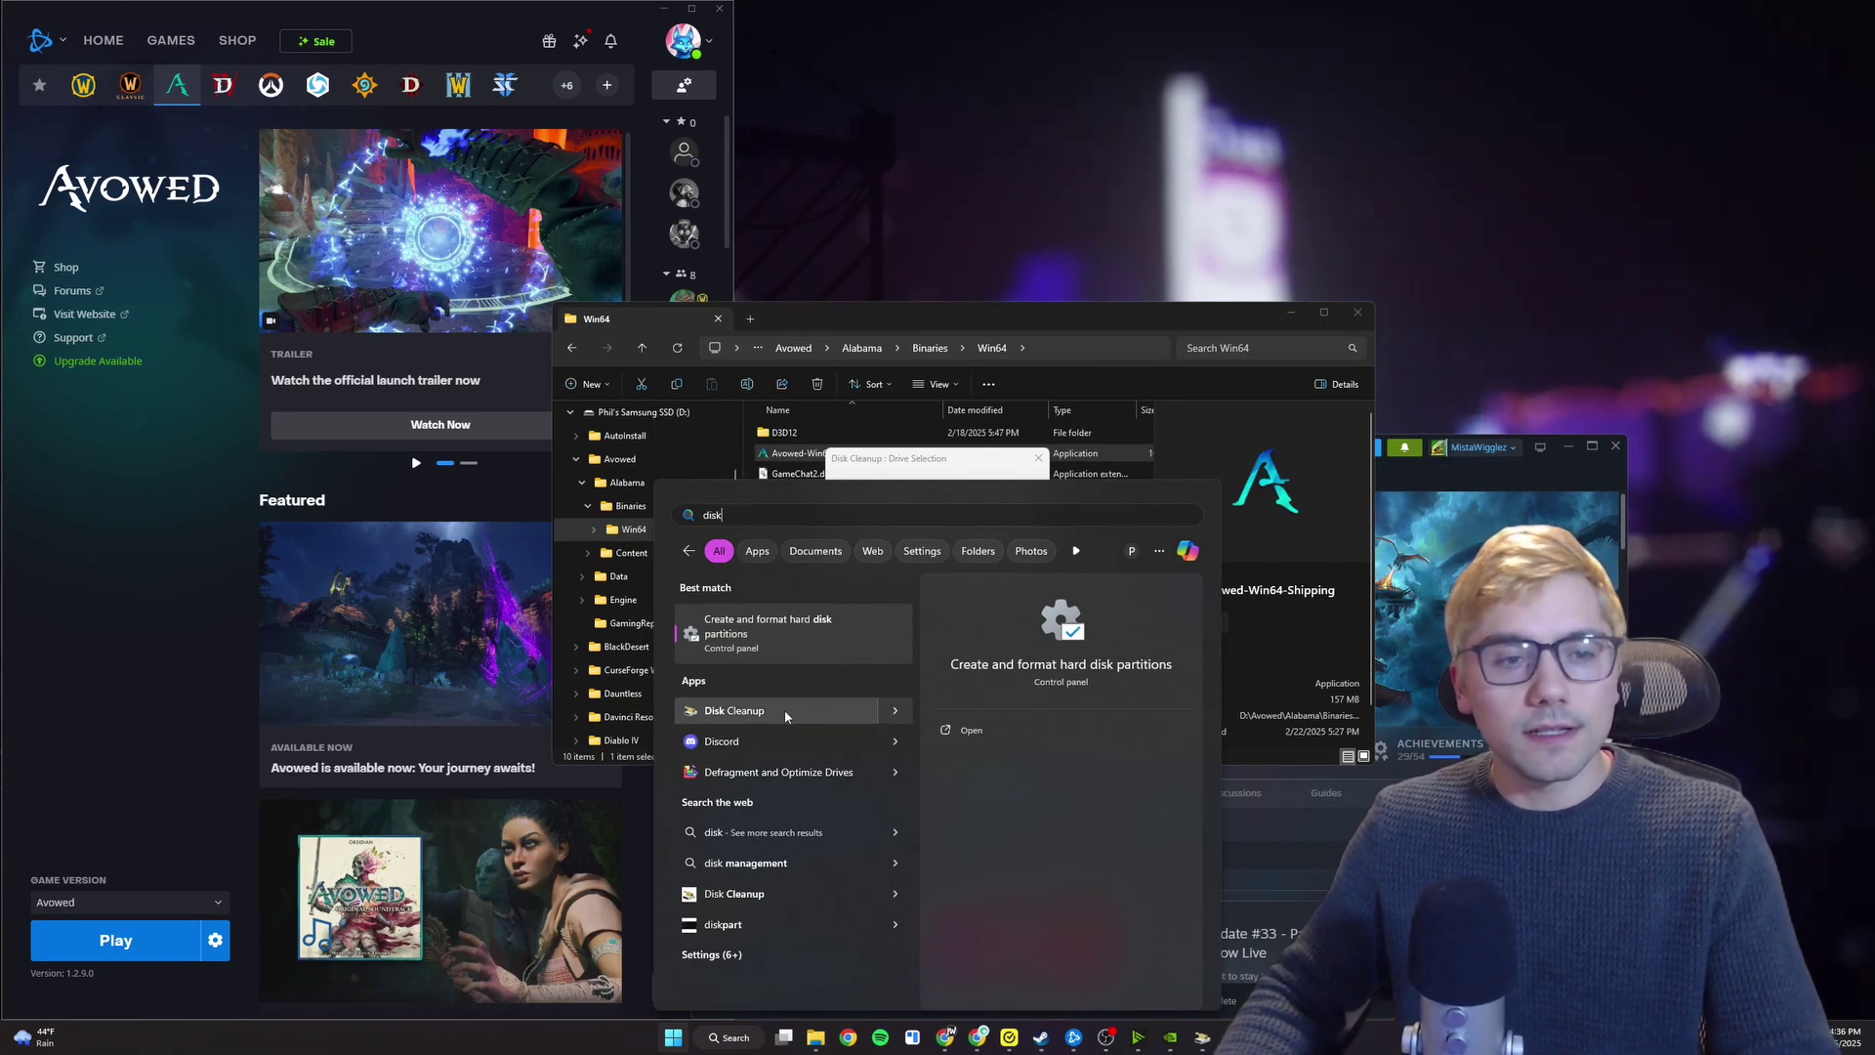
Step: Run Disk Cleanup on the C: drive including system files, add Delivery Optimization Files to the selection, and permanently delete the files
left_click(785, 716)
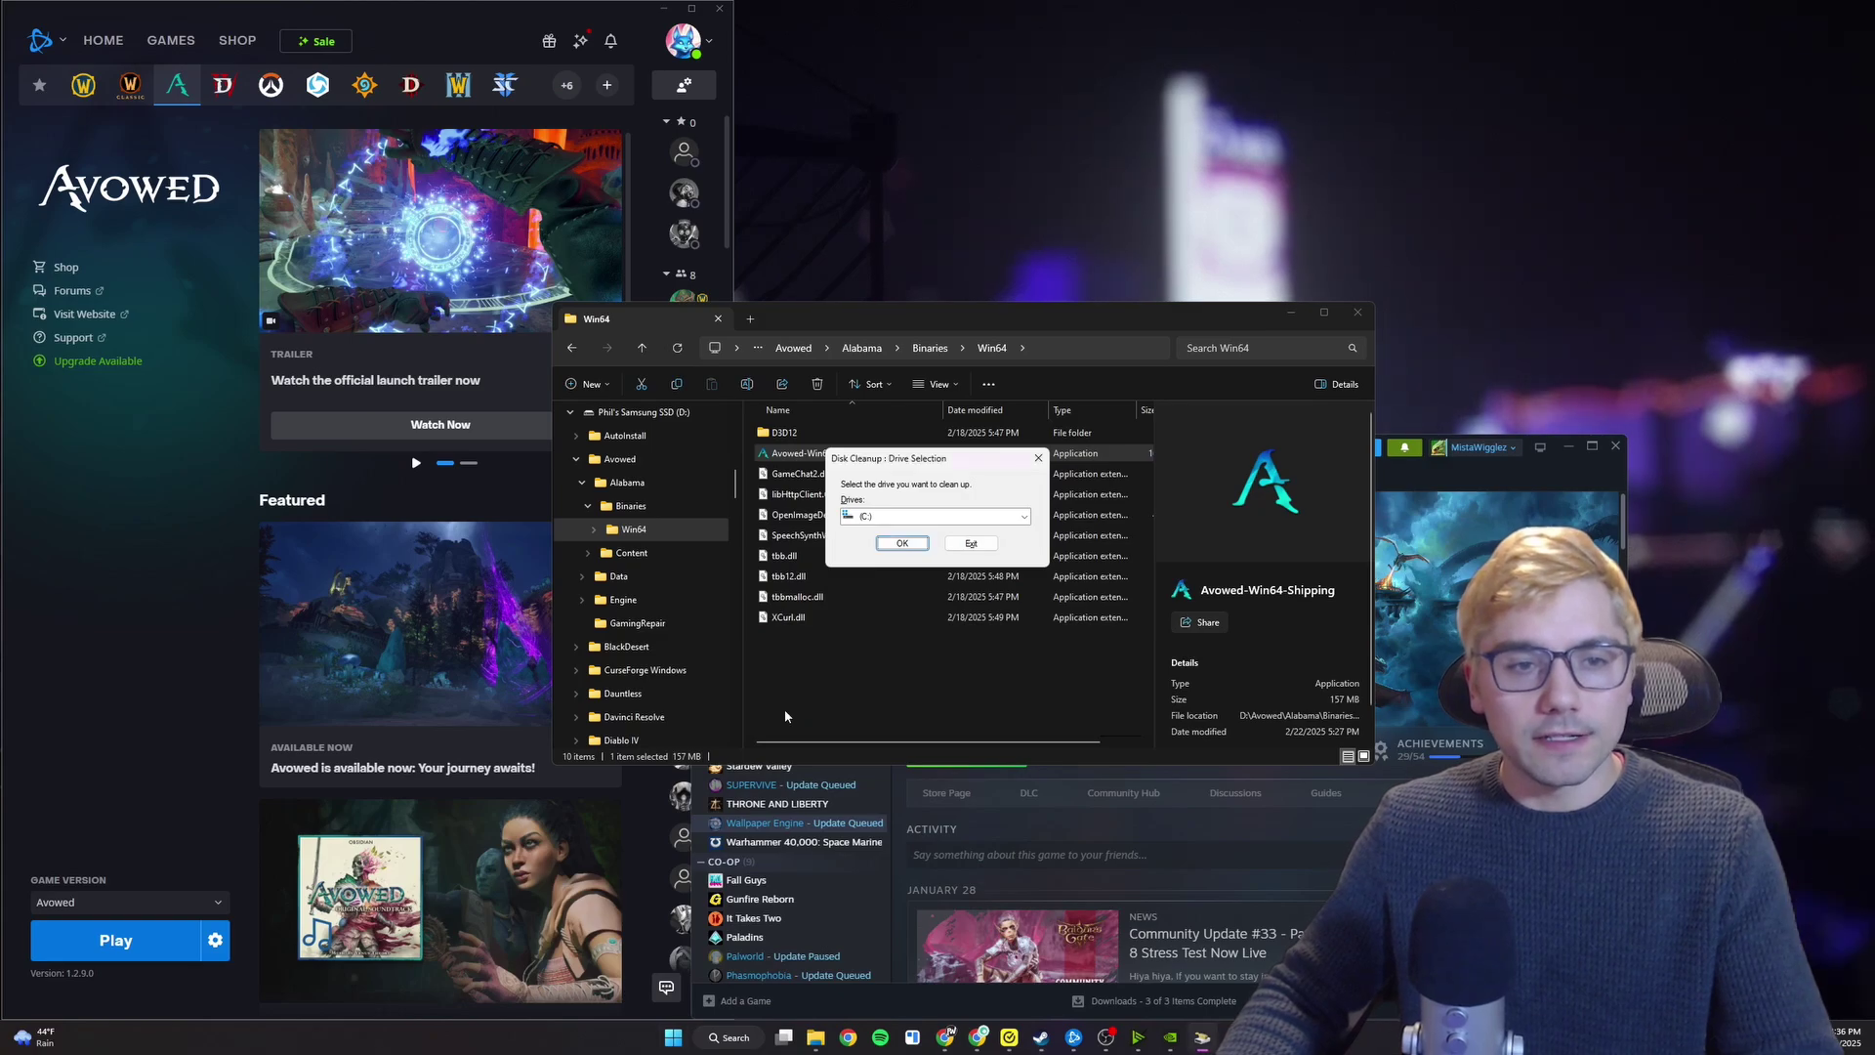
left_click(902, 544)
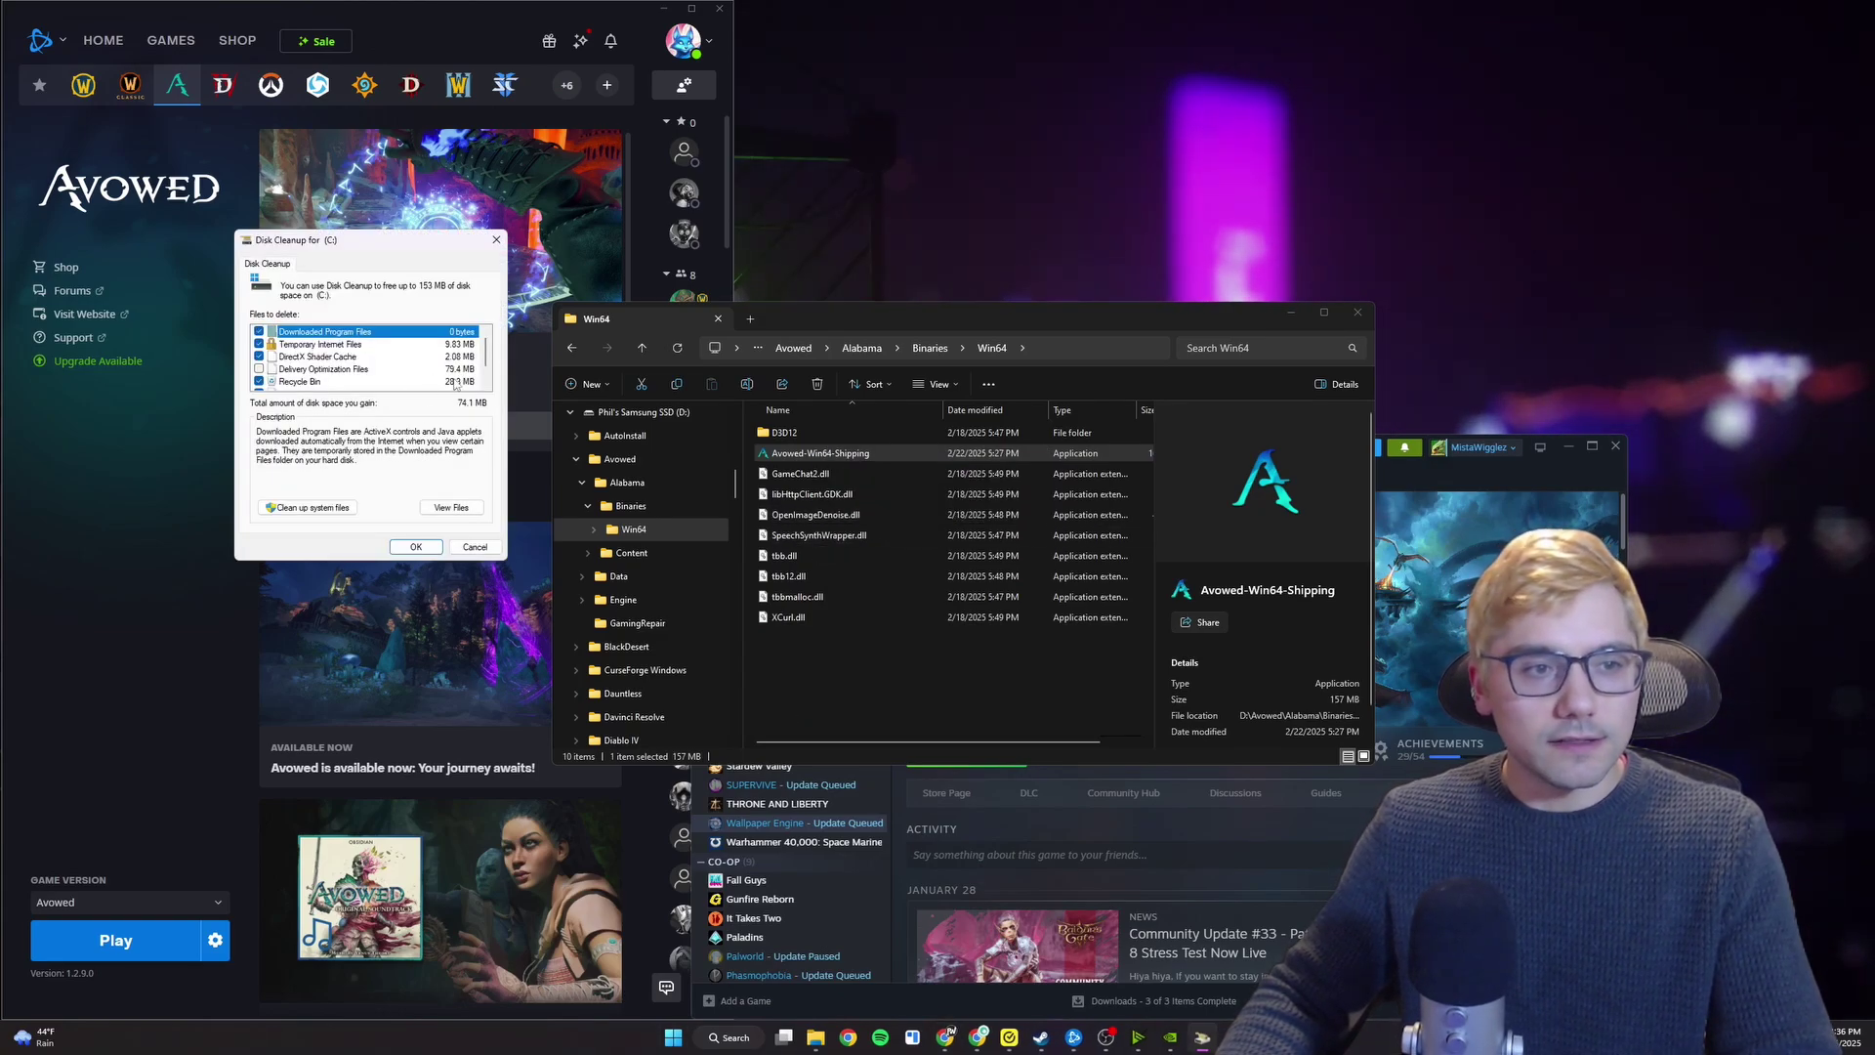
scroll(453, 373, "down", 1)
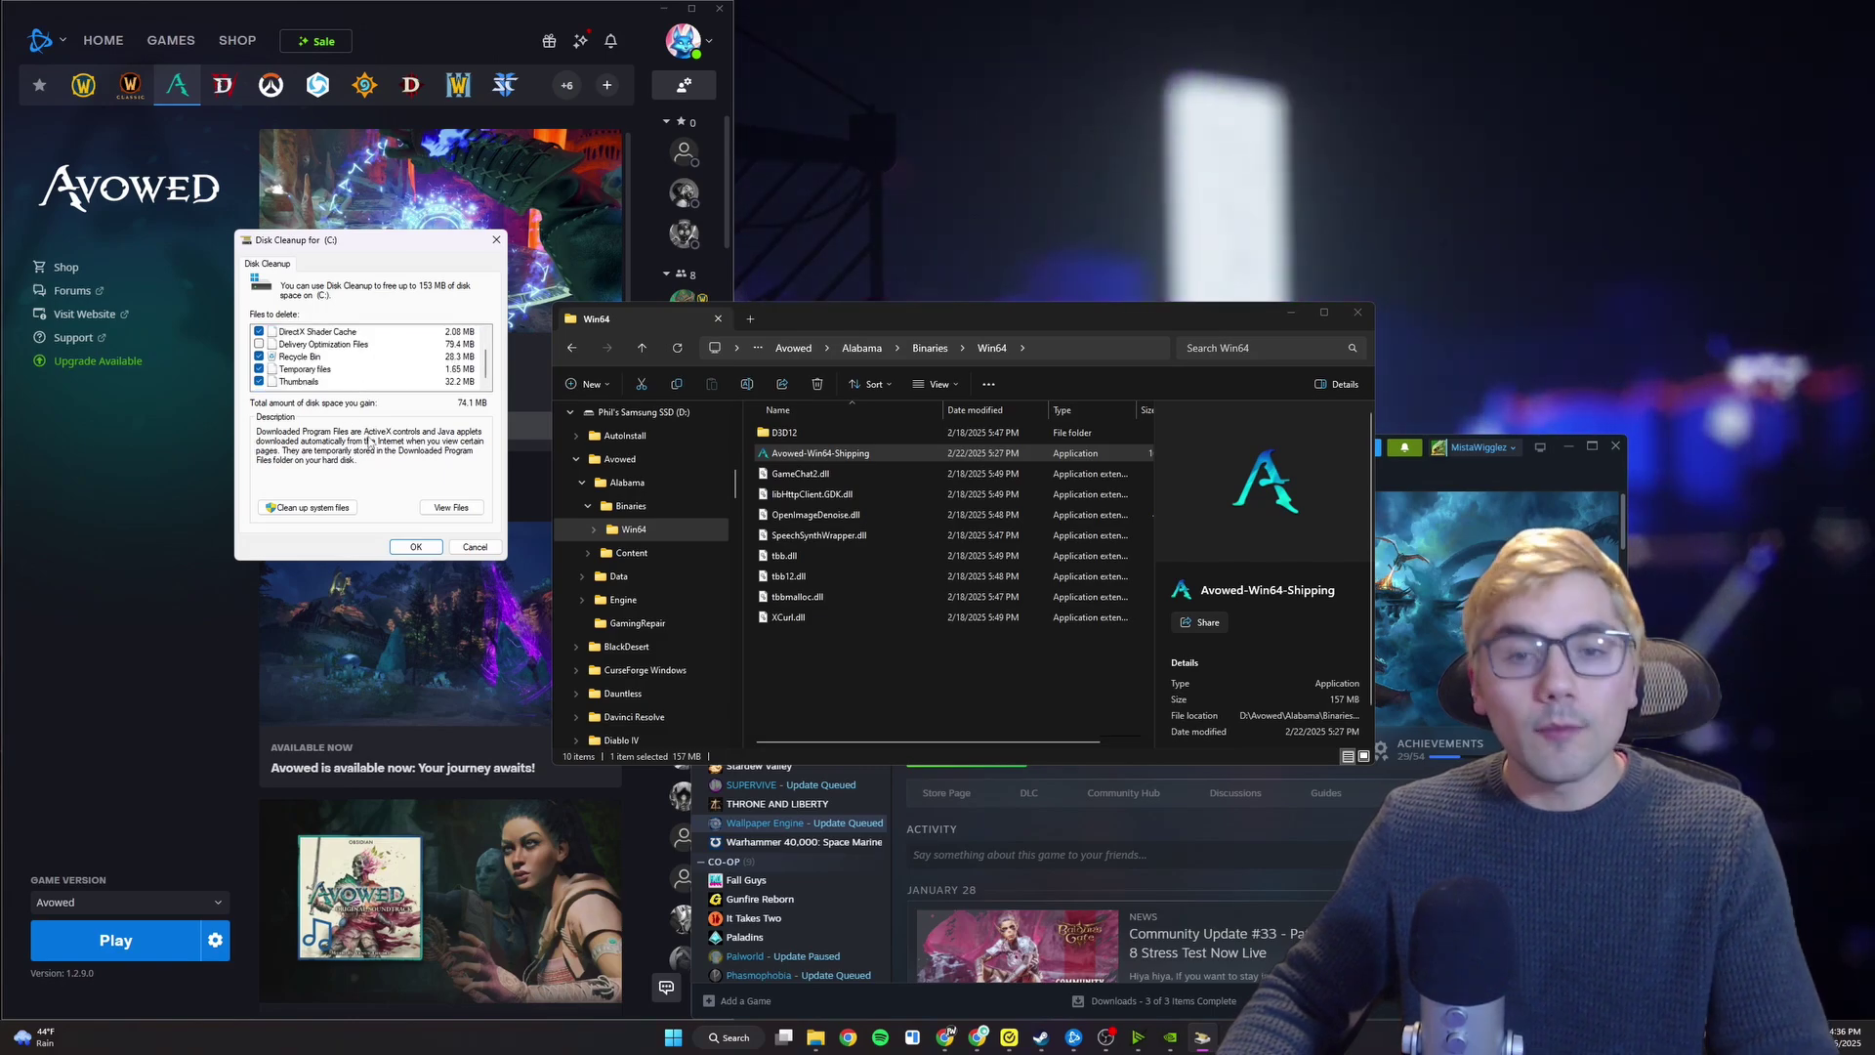
left_click(308, 507)
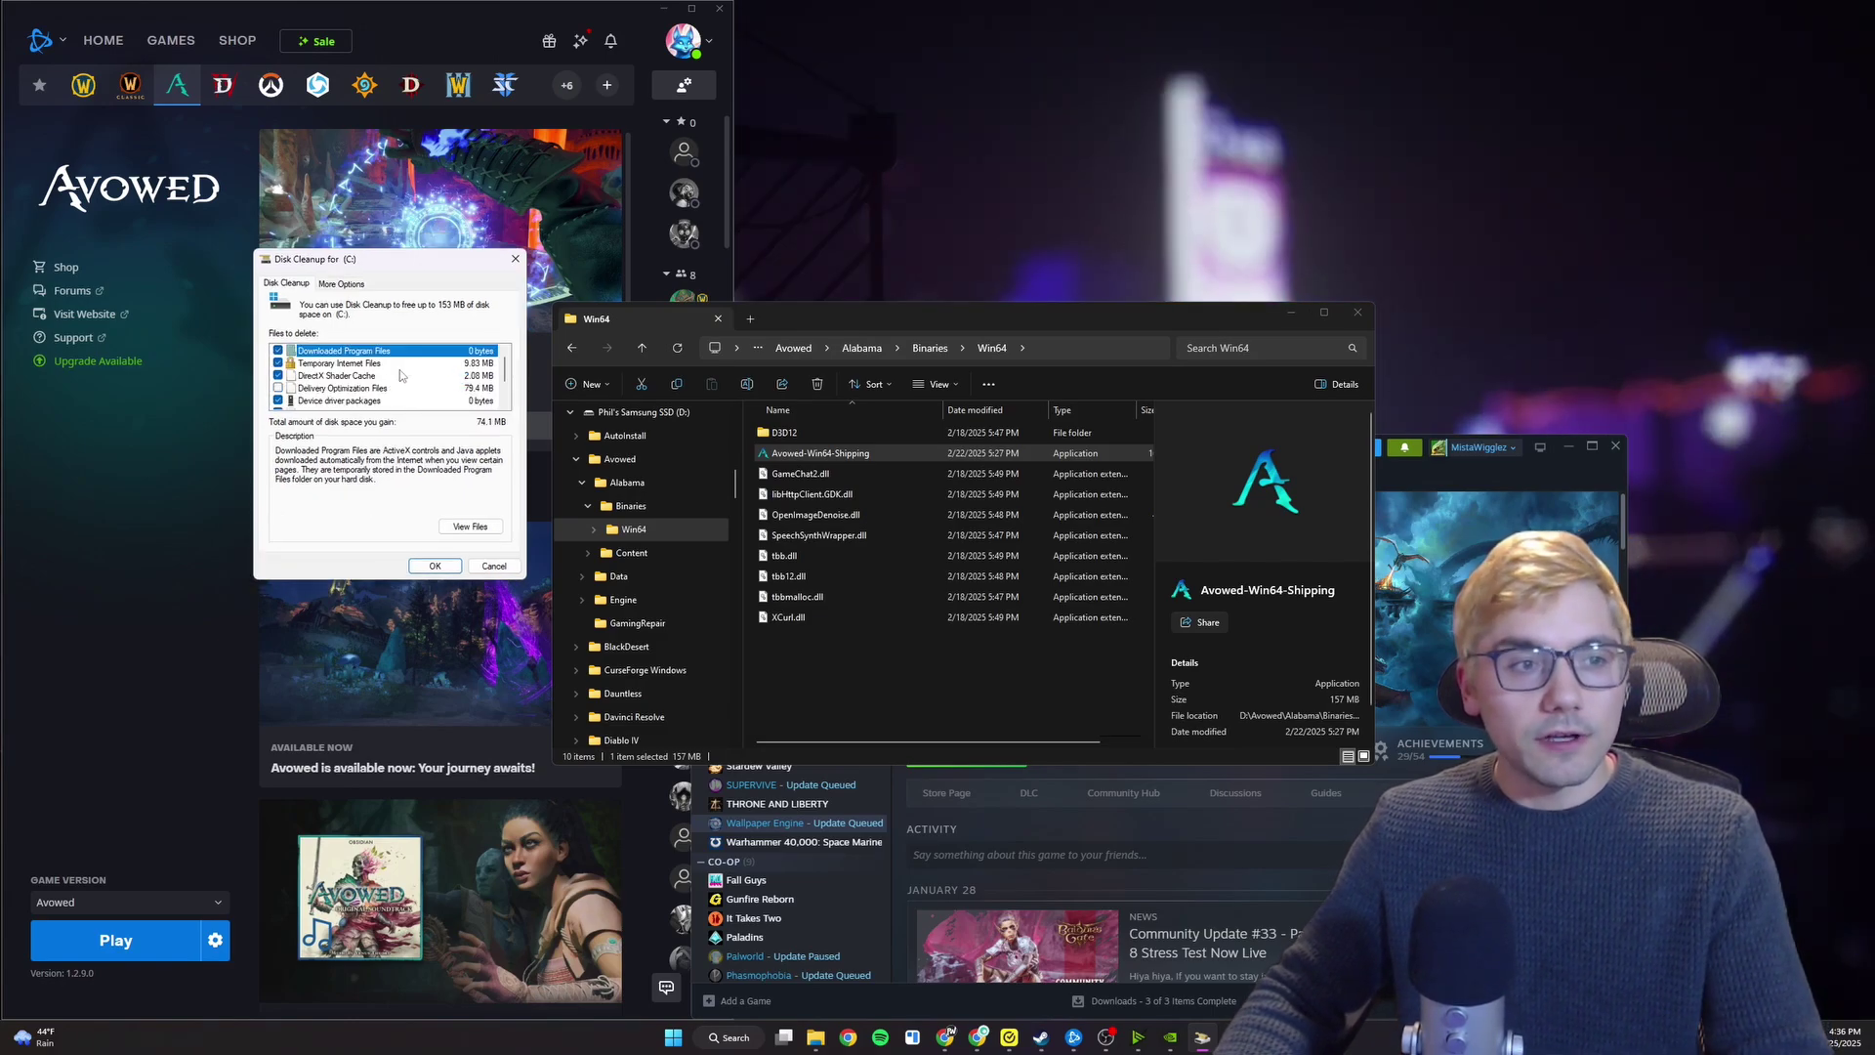
left_click(278, 388)
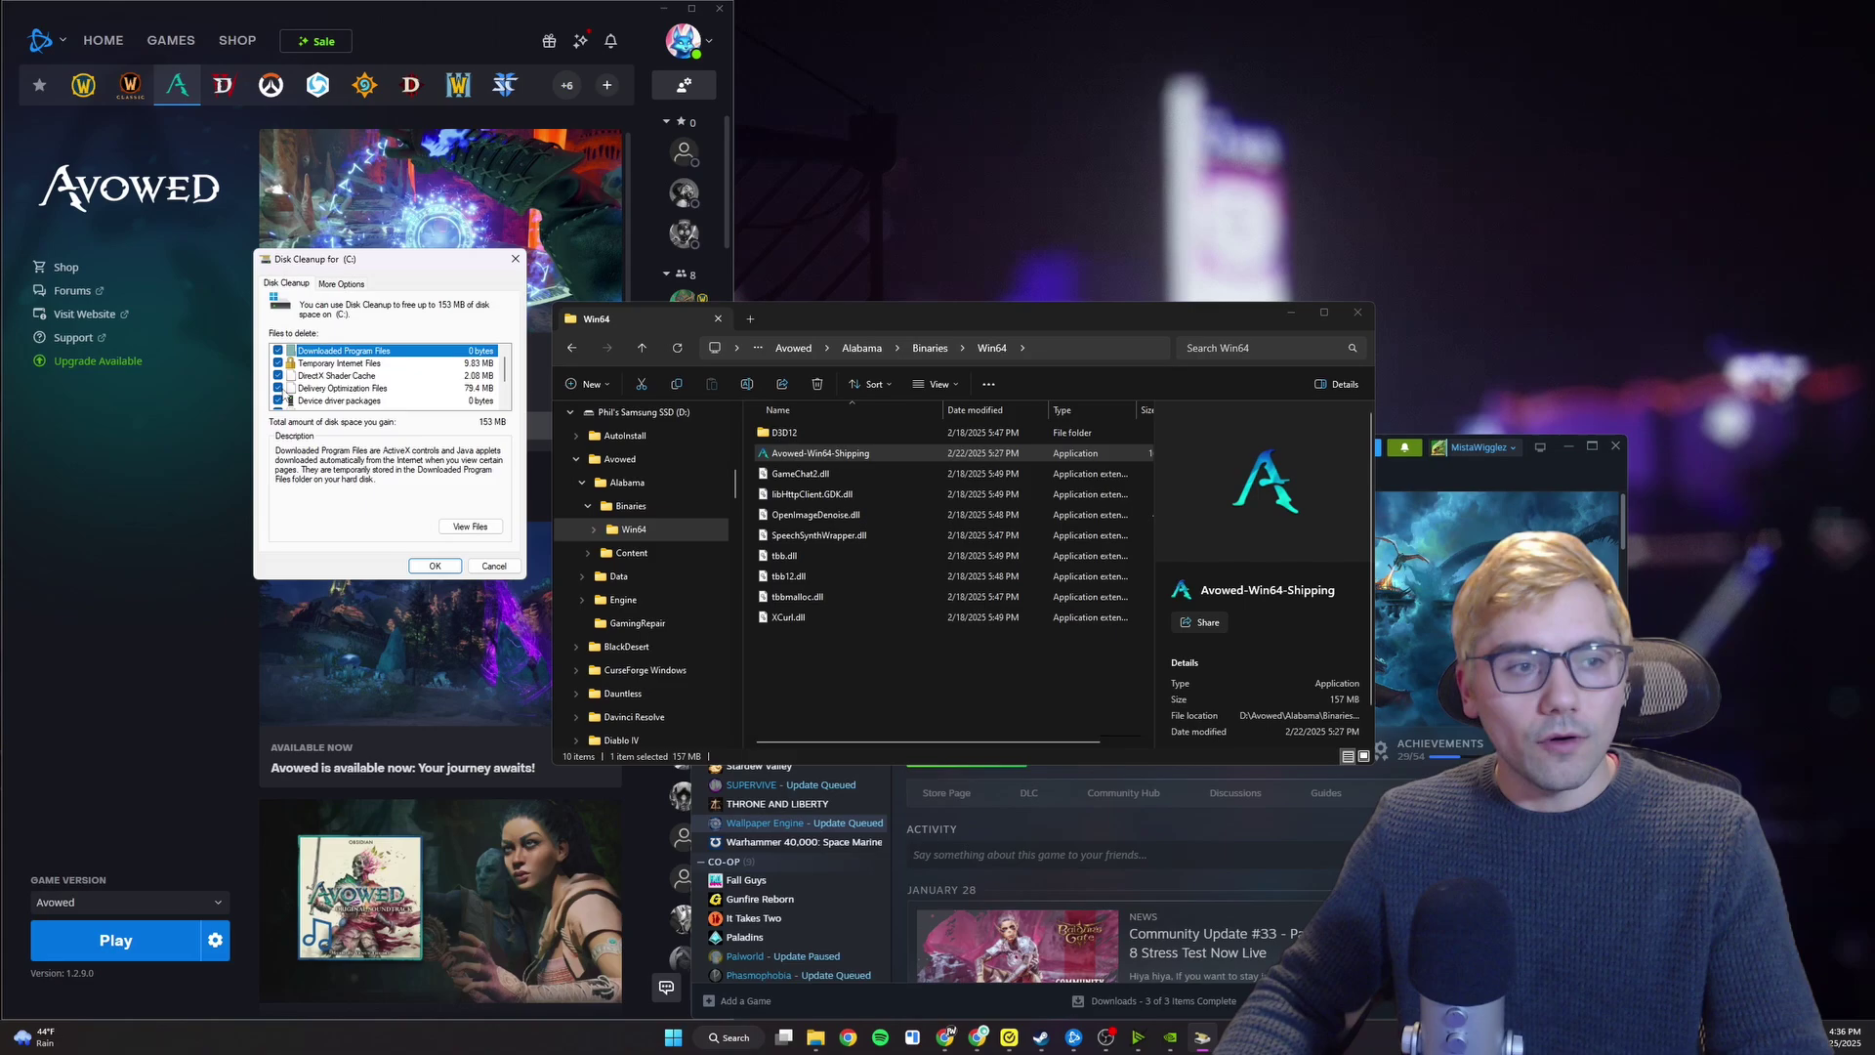
scroll(435, 383, "down", 1)
left_click(434, 565)
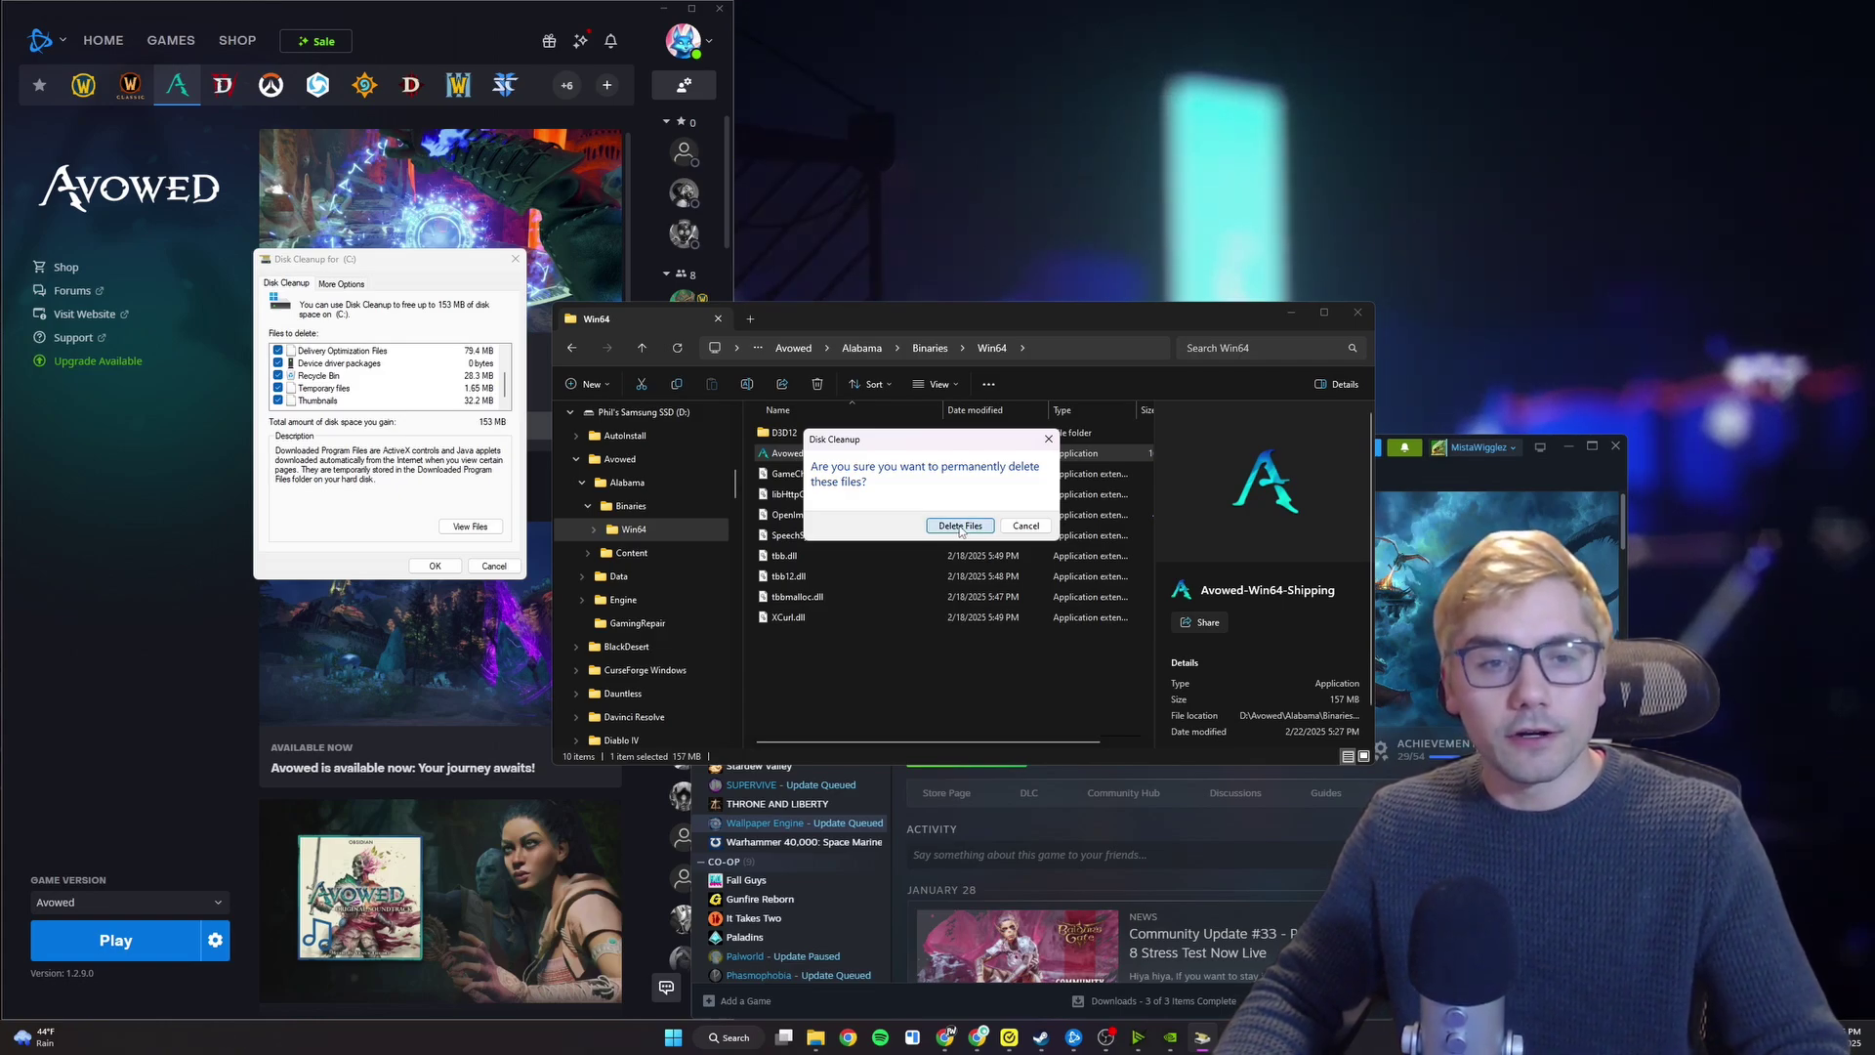
left_click(960, 525)
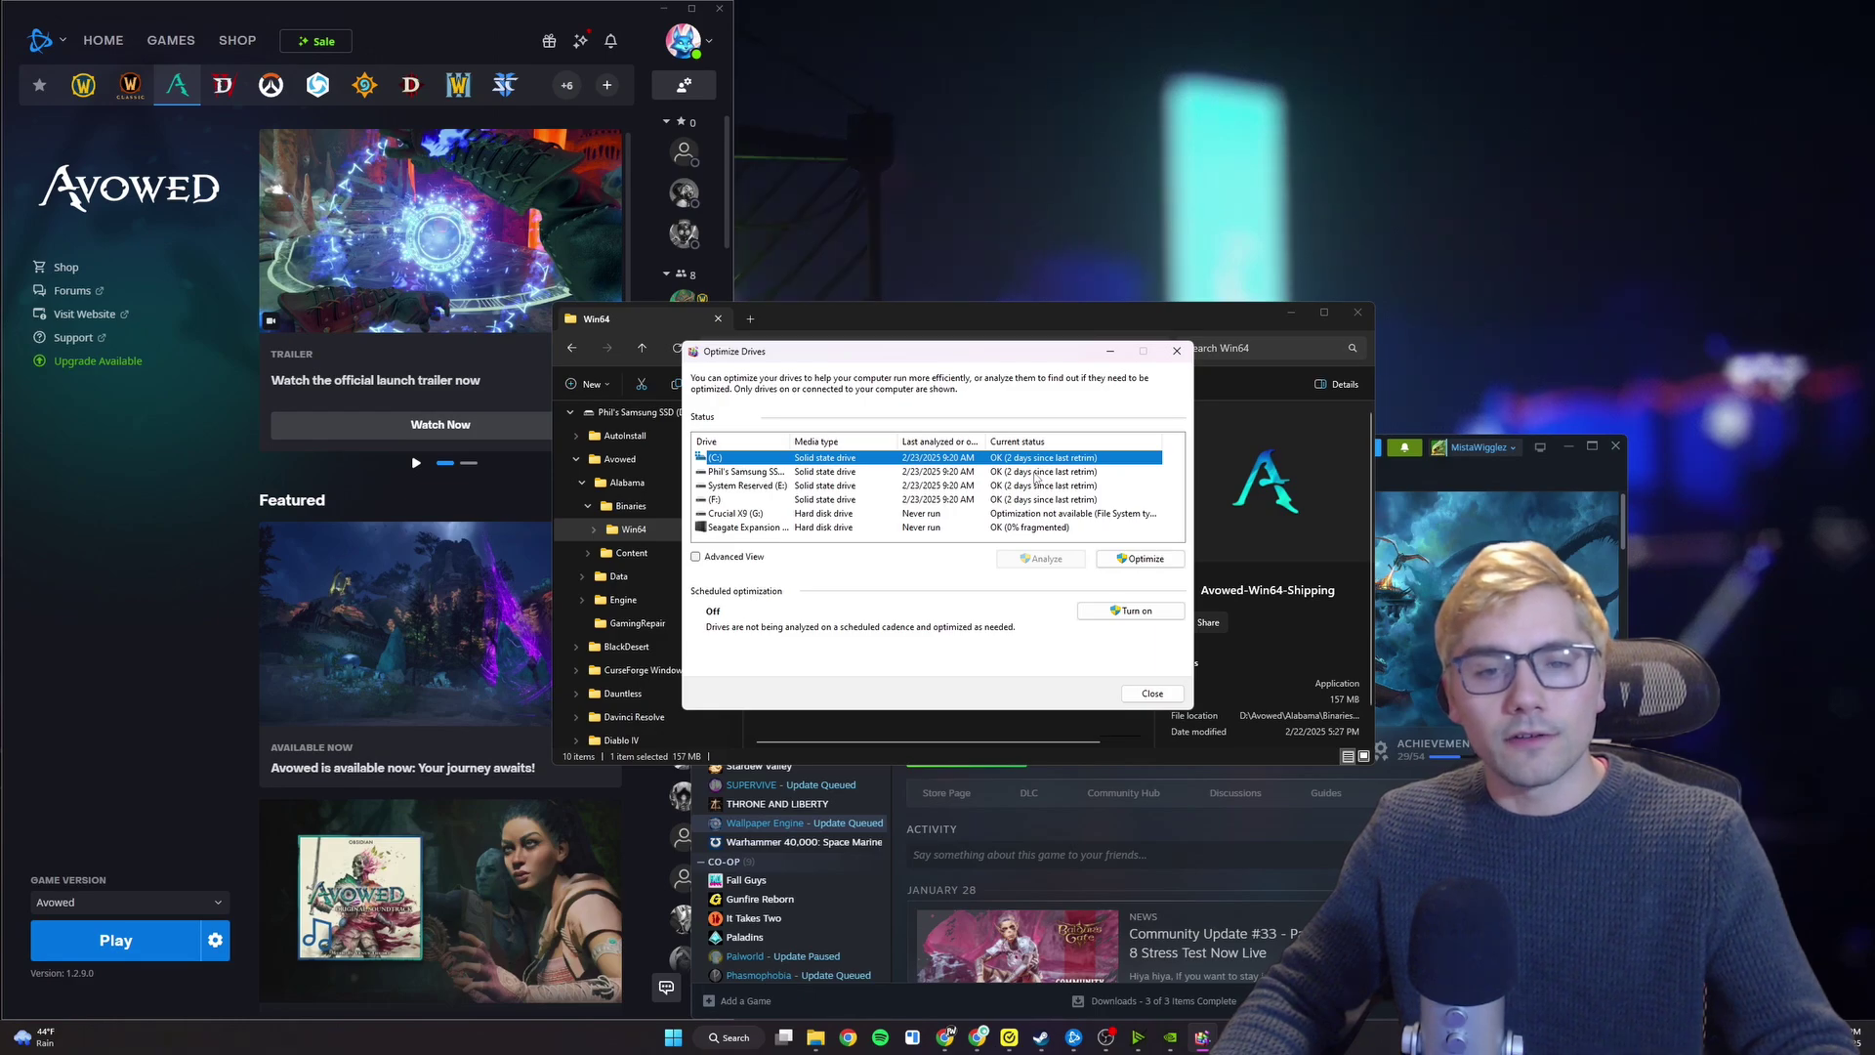
Step: Search Windows for "opt" and open Defragment and Optimize Drives
key("super")
type("opt")
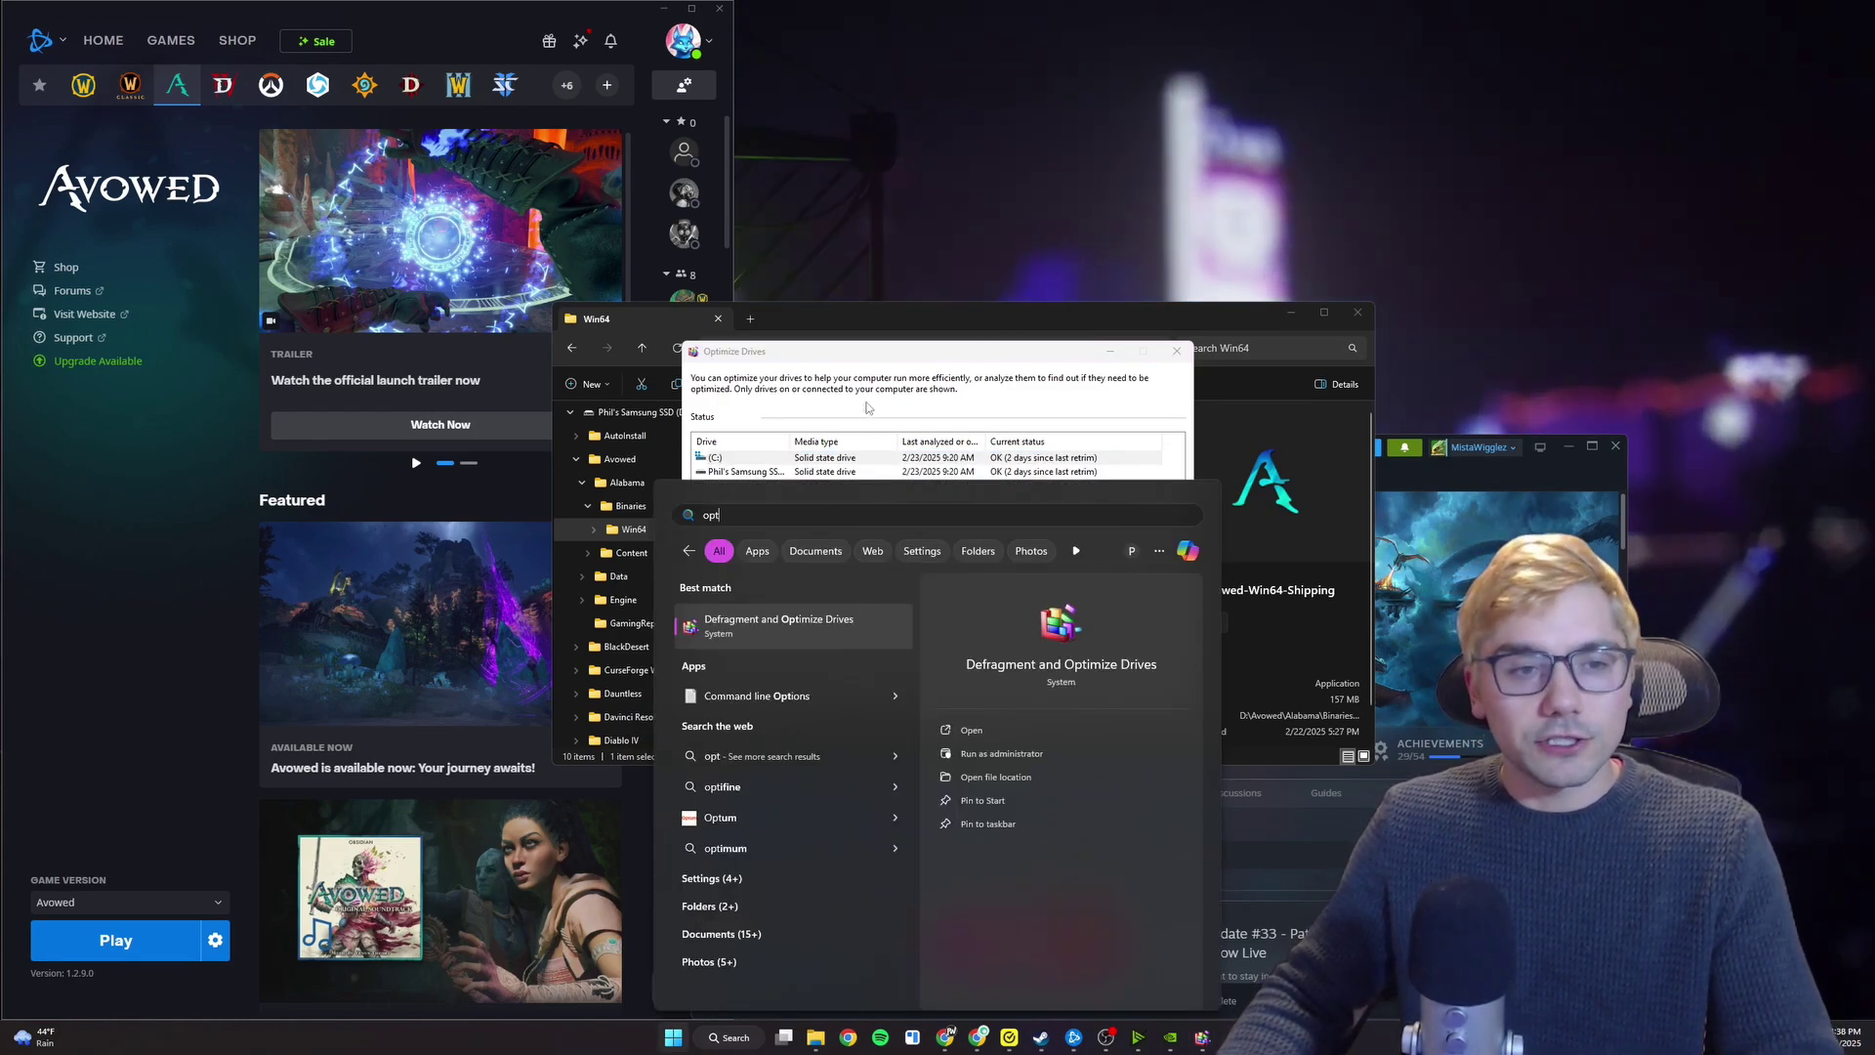
left_click(860, 646)
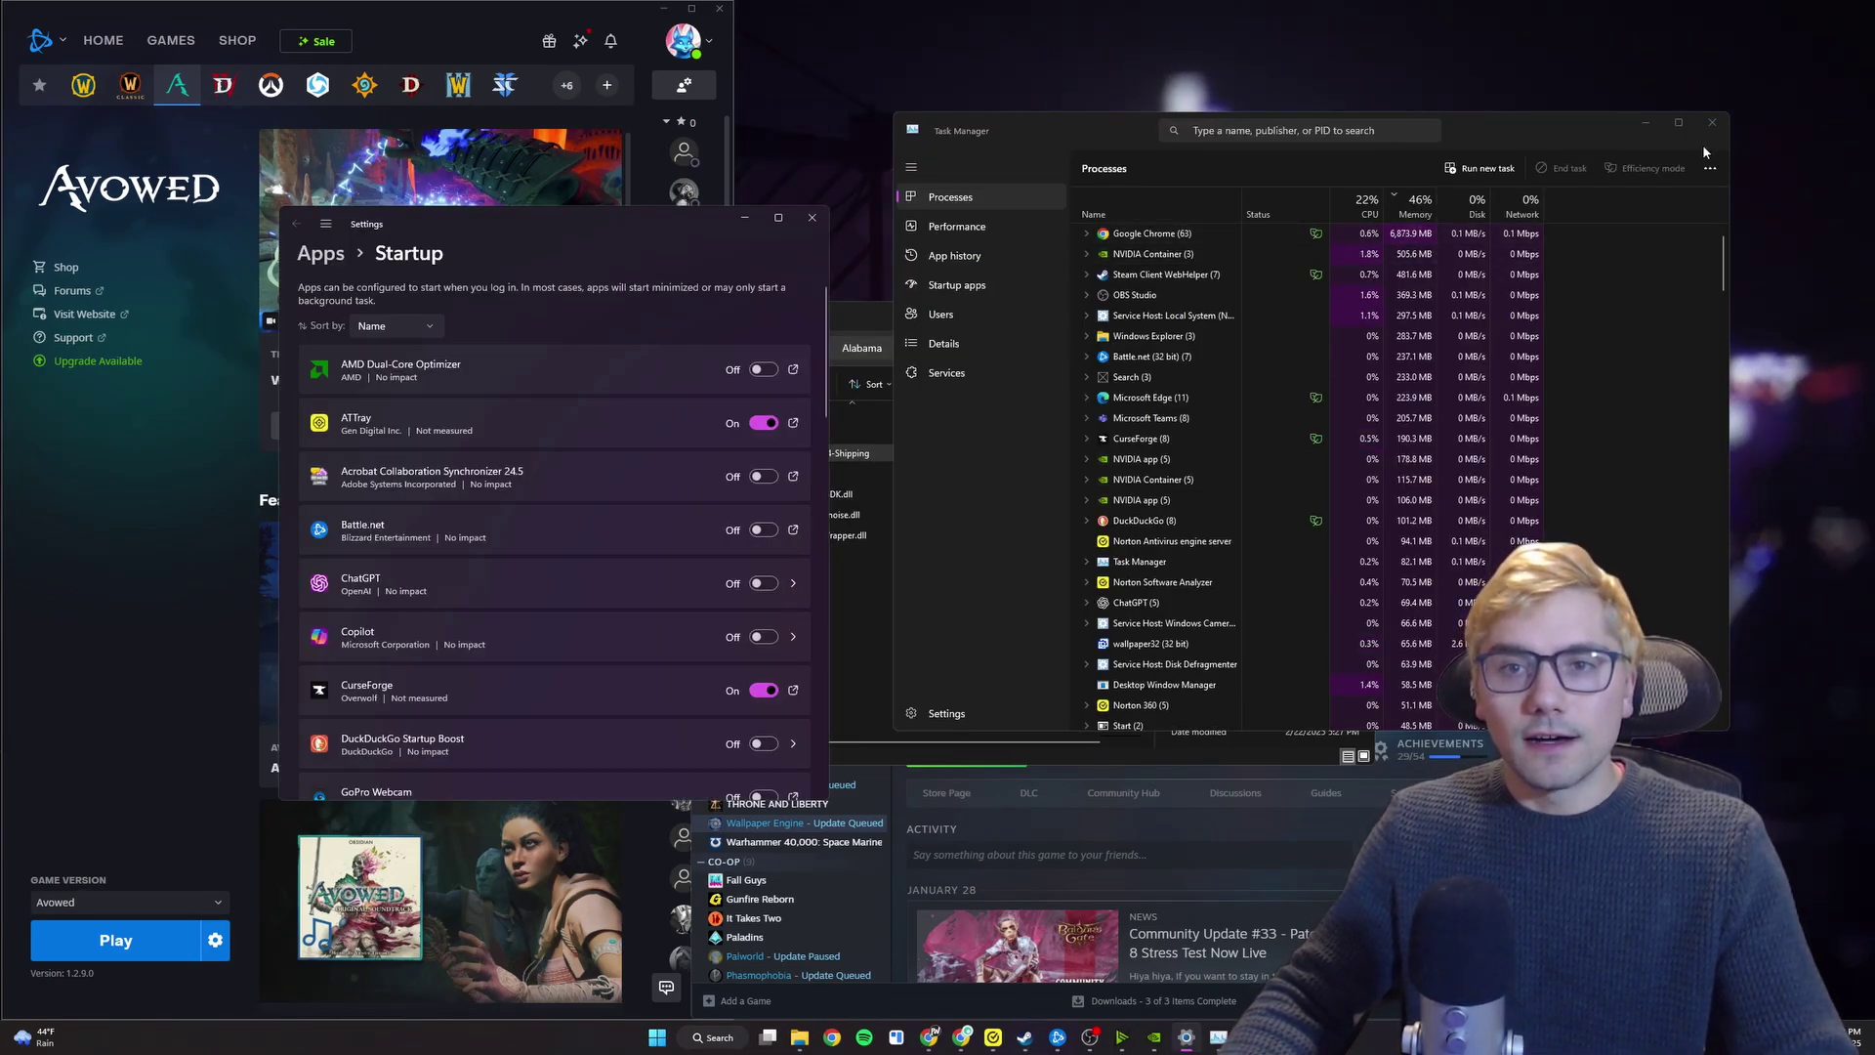
Step: Maximize Task Manager, sort the processes by CPU and by memory usage, and end the Microsoft Edge task
left_click(1679, 123)
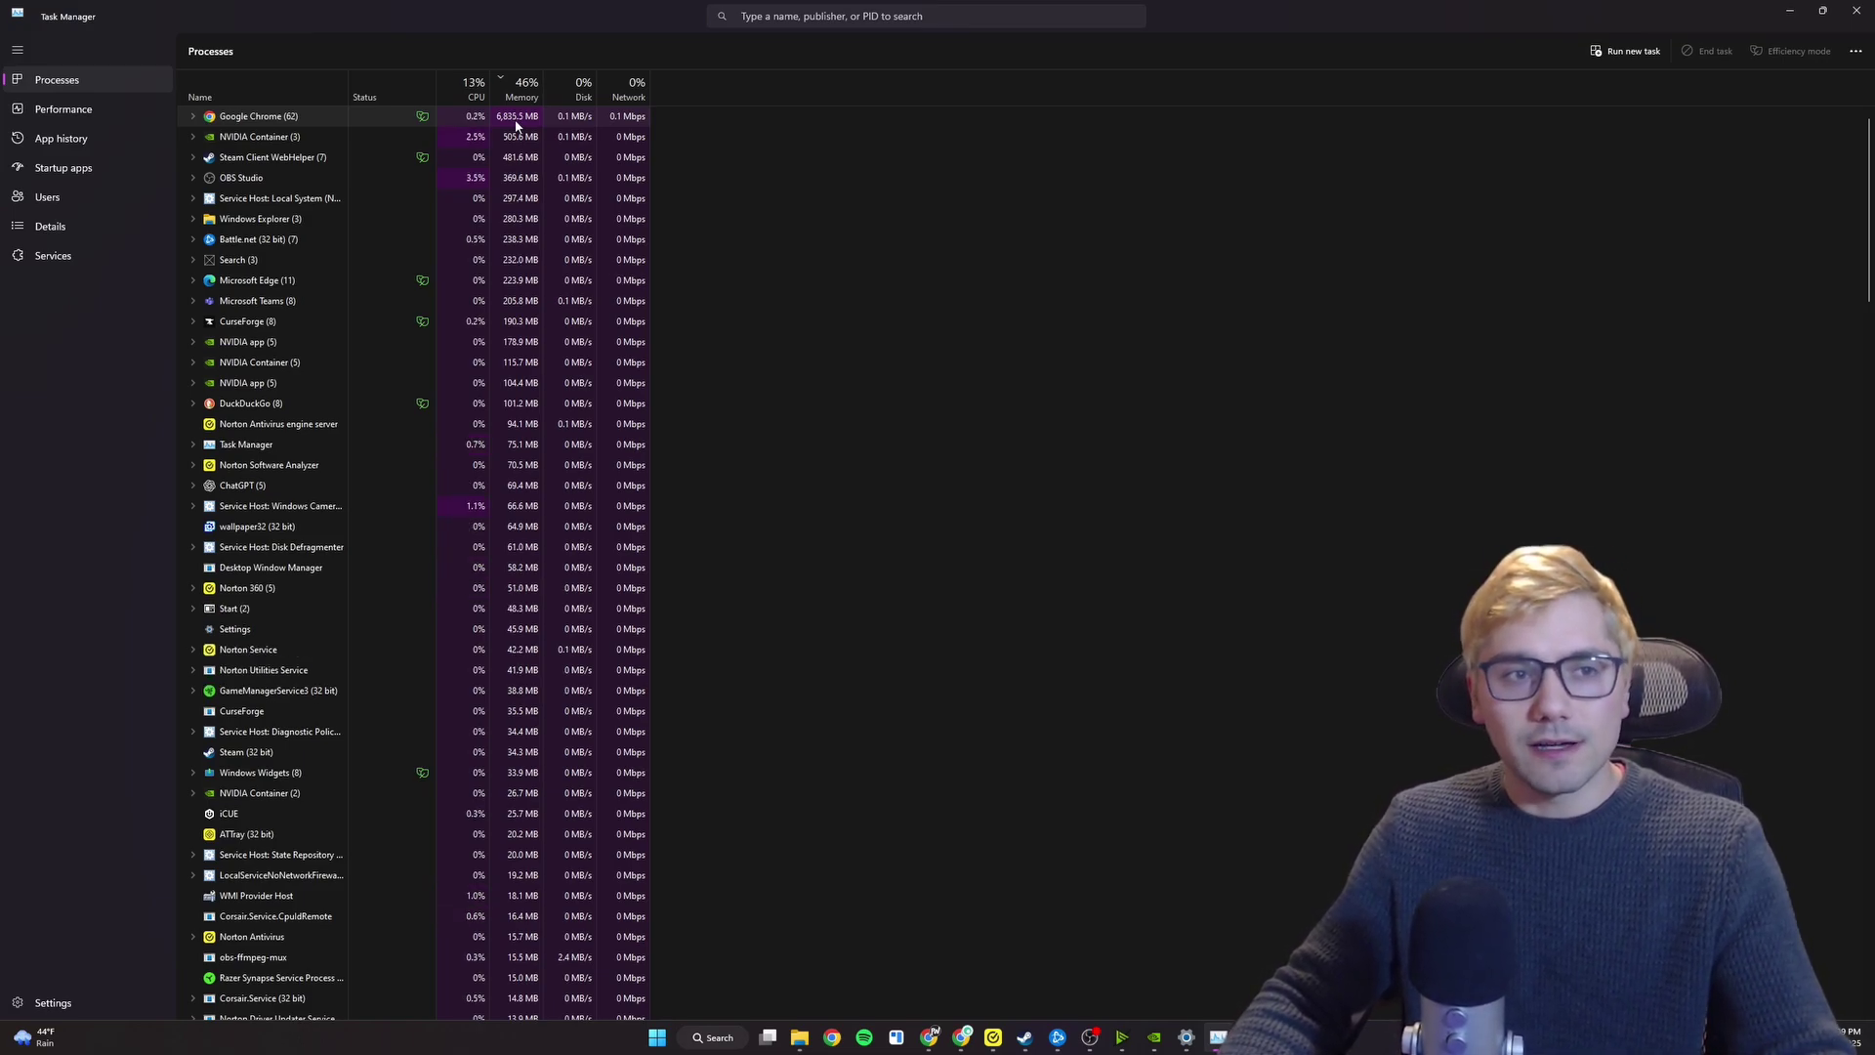
left_click(516, 124)
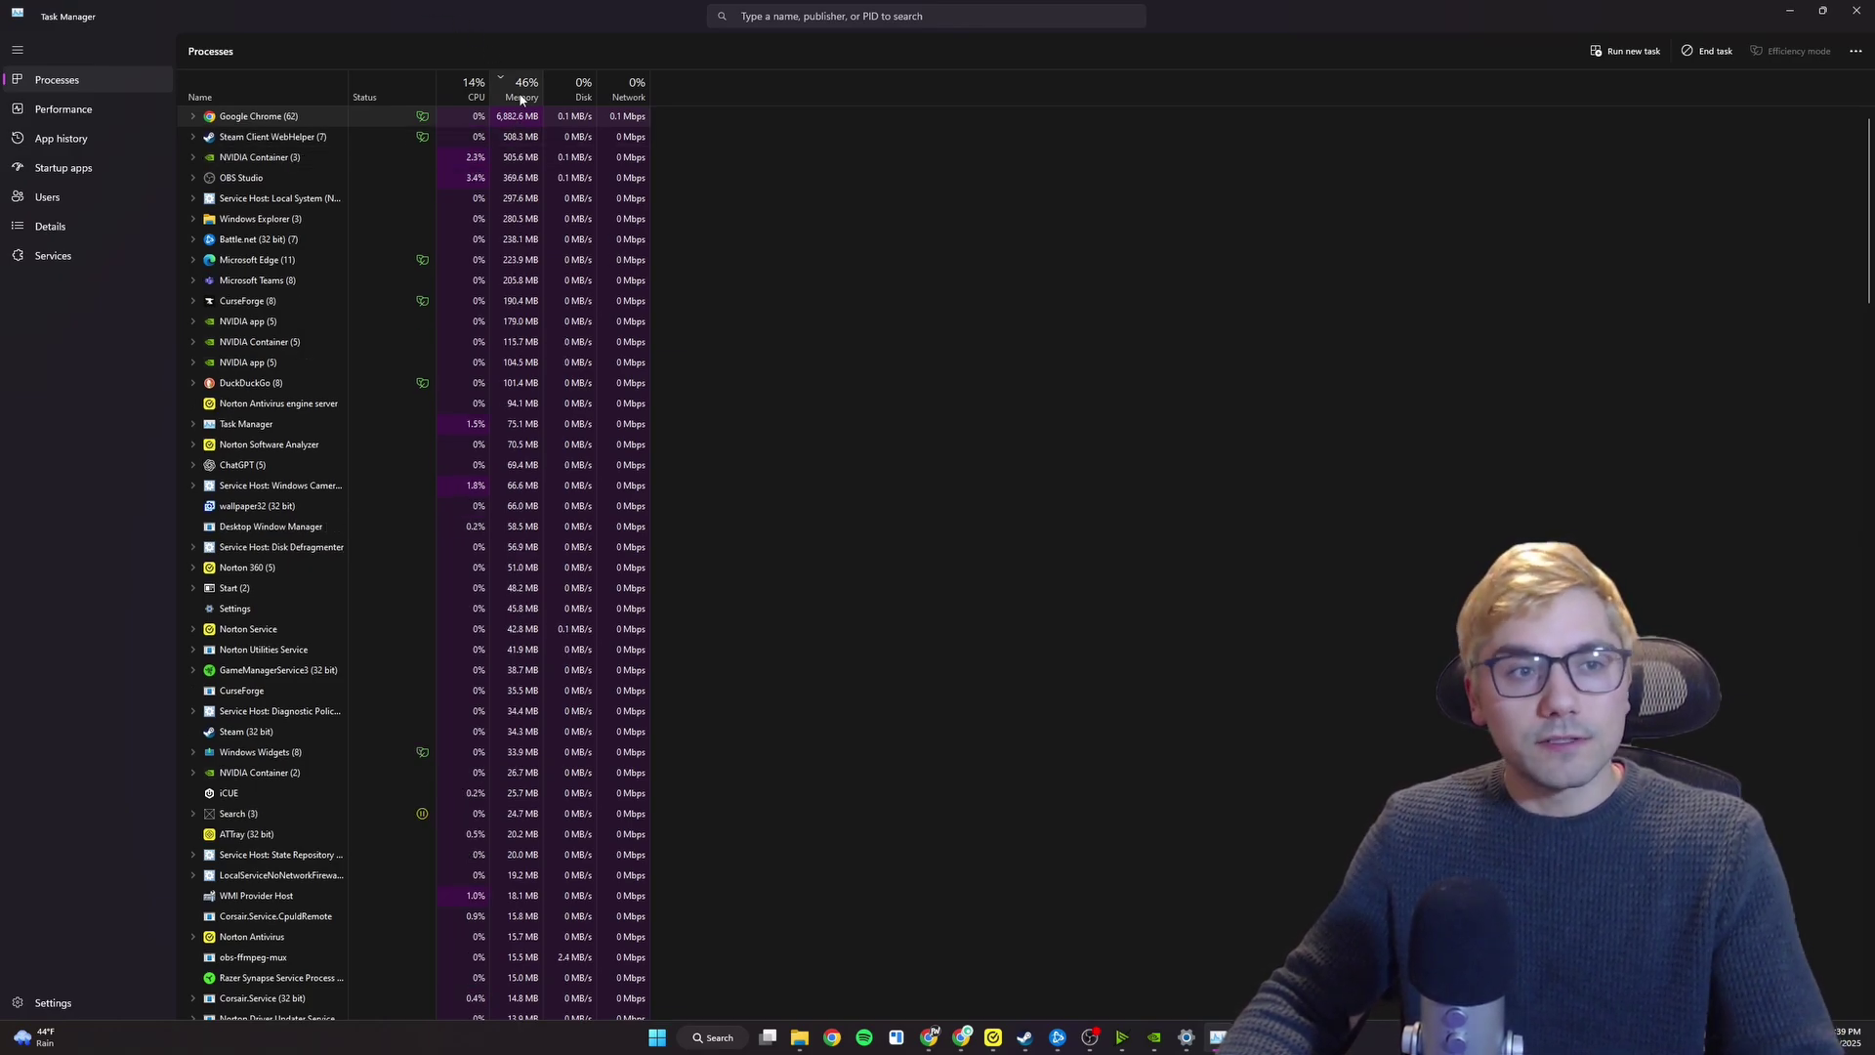
left_click(473, 94)
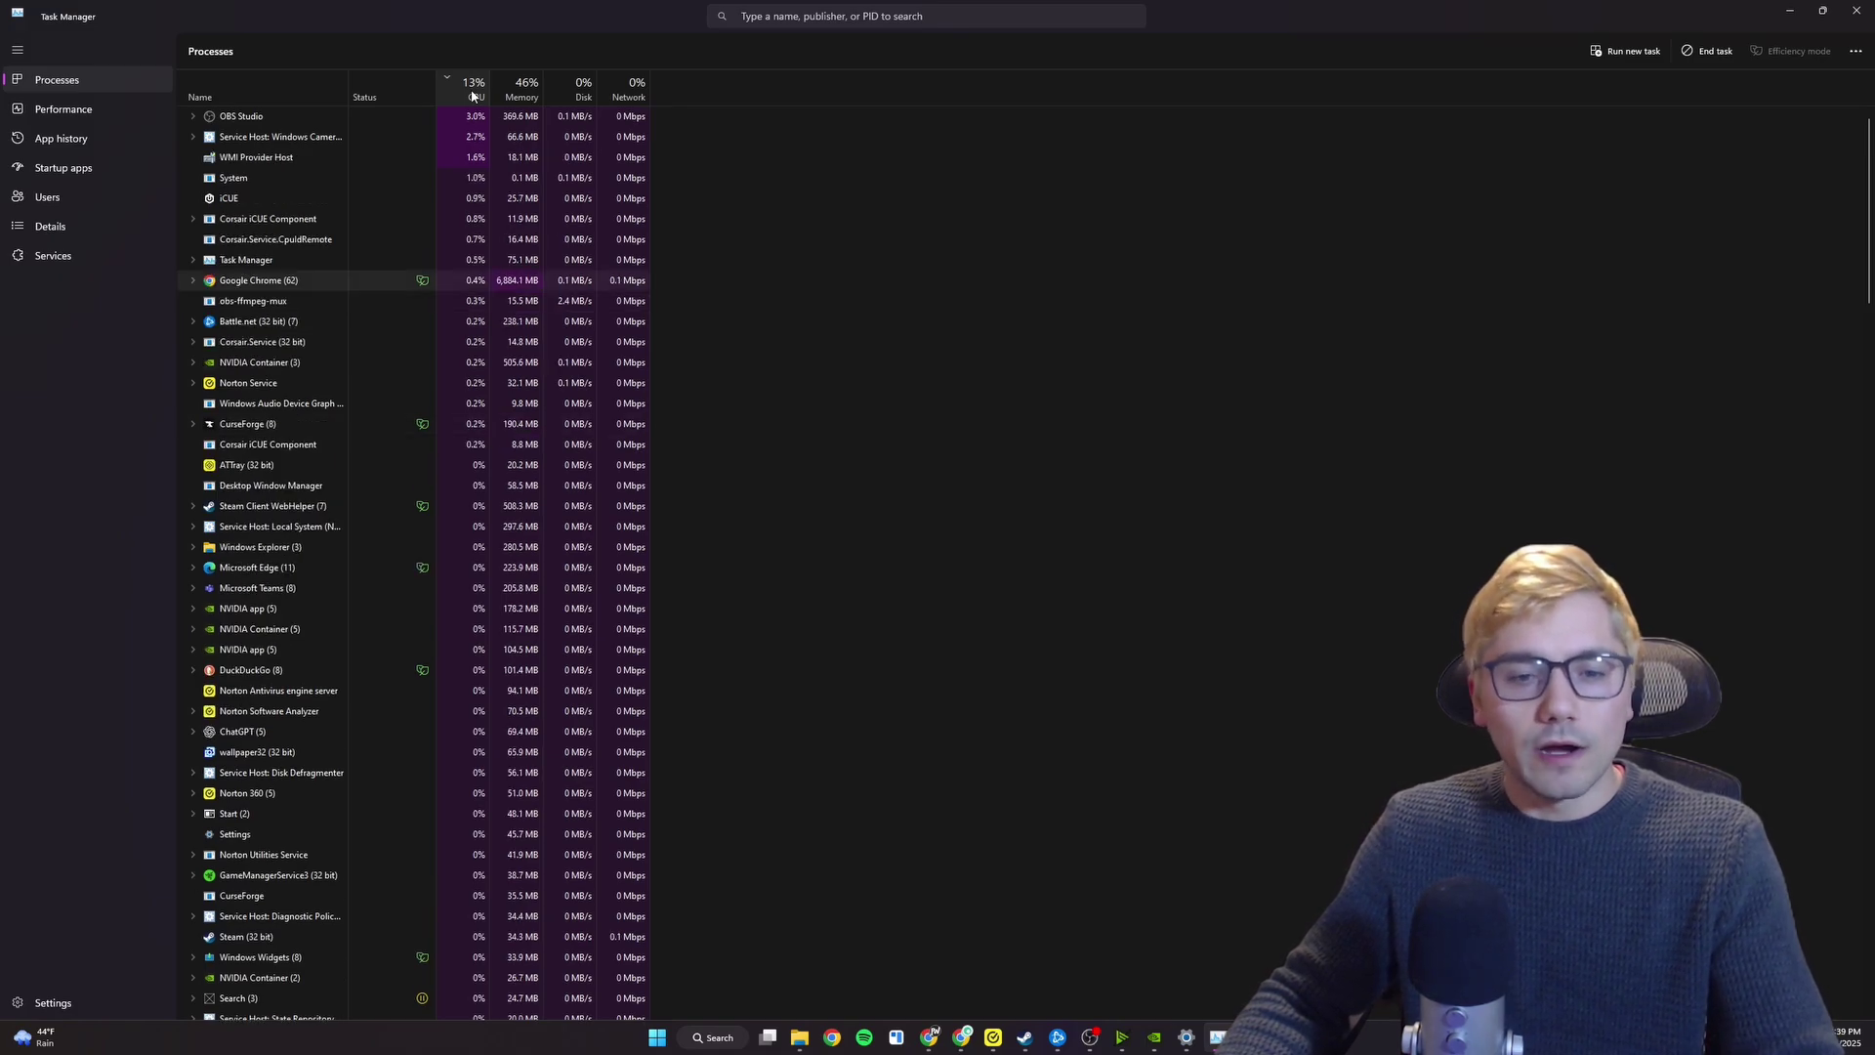
left_click(522, 94)
right_click(300, 255)
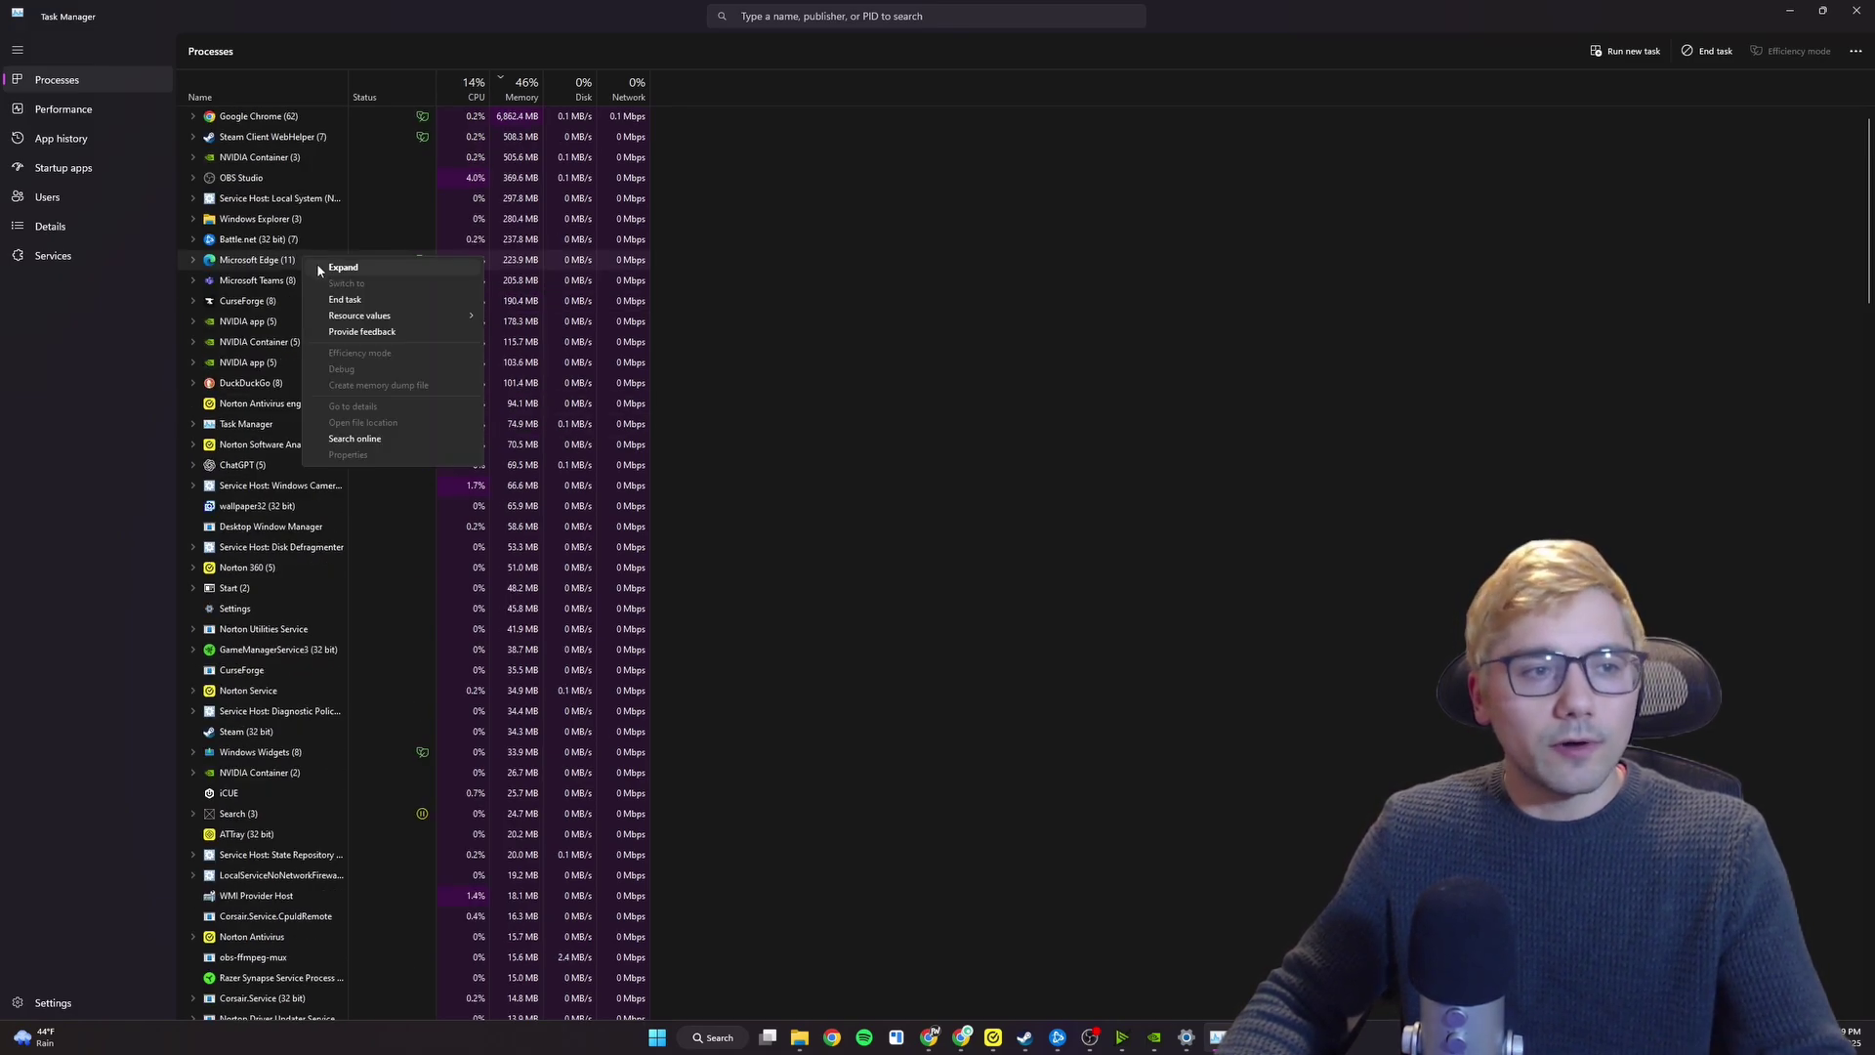
left_click(337, 301)
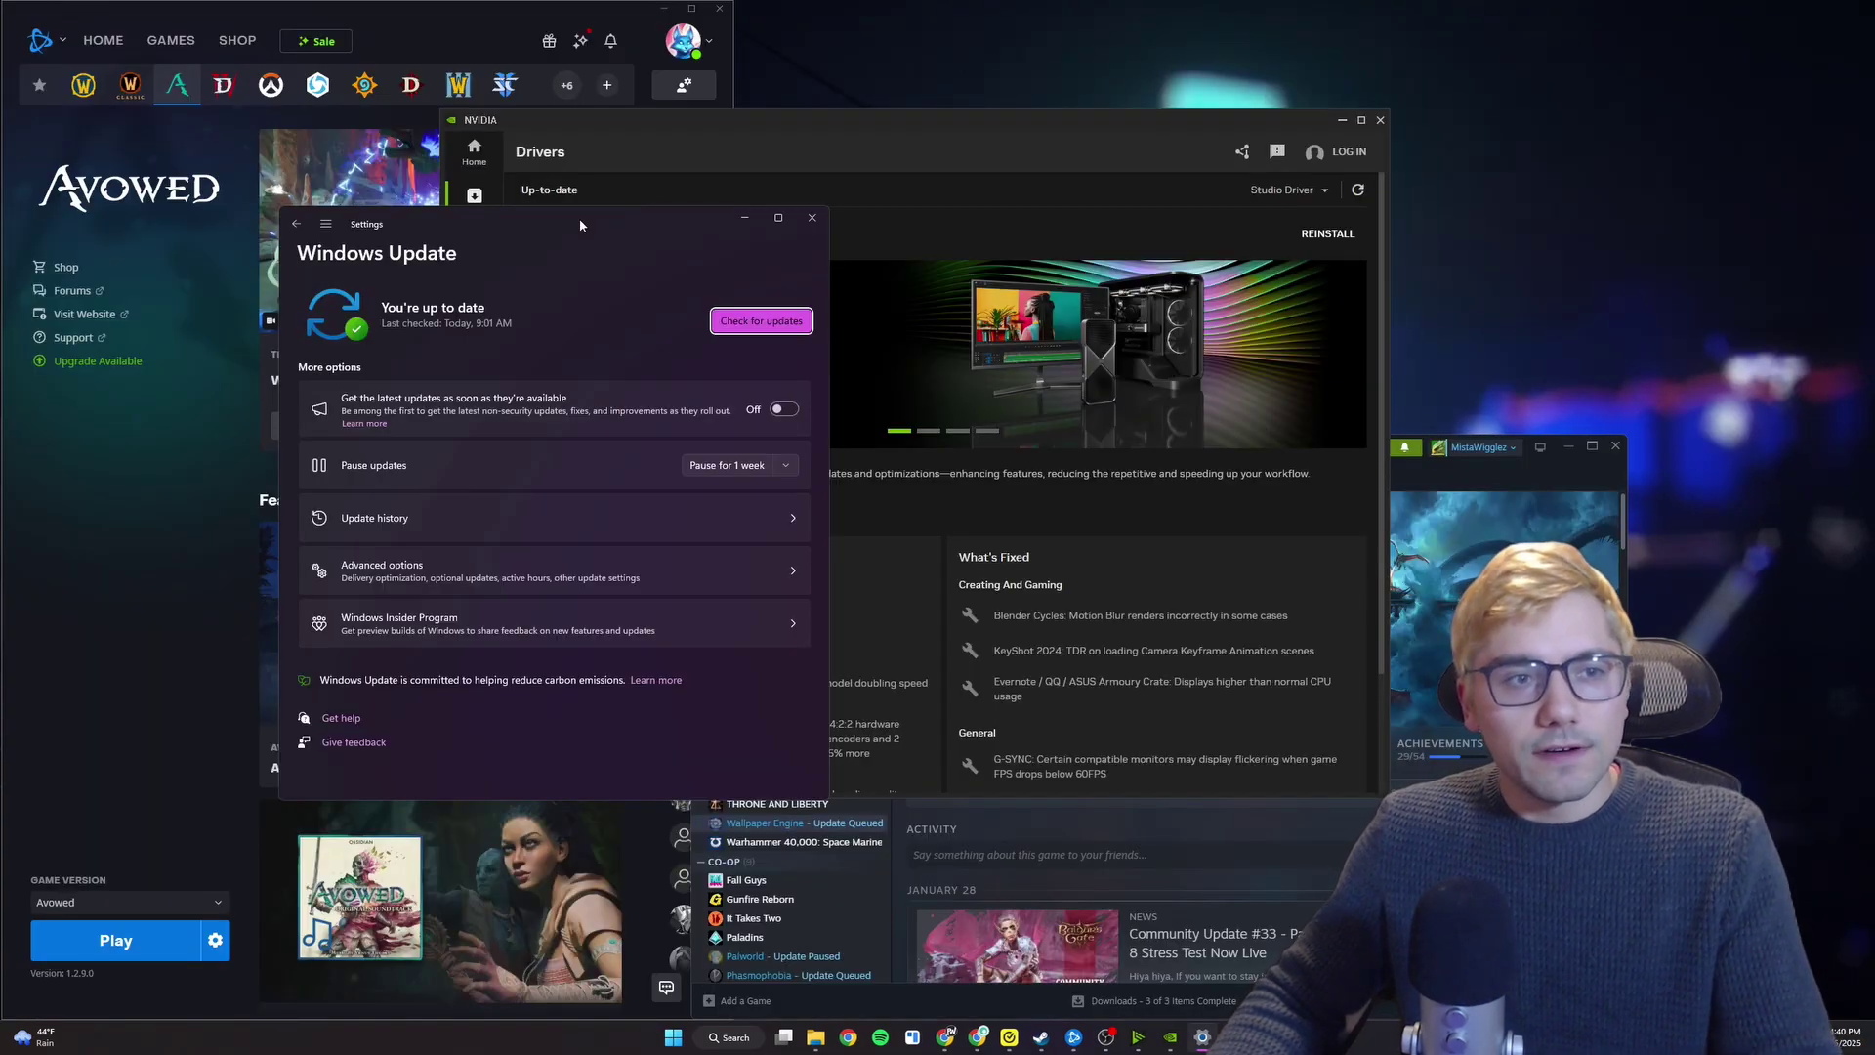
Step: Check for updates in Windows Update and switch to the Drivers page of the NVIDIA app
left_click_drag(577, 219, 360, 144)
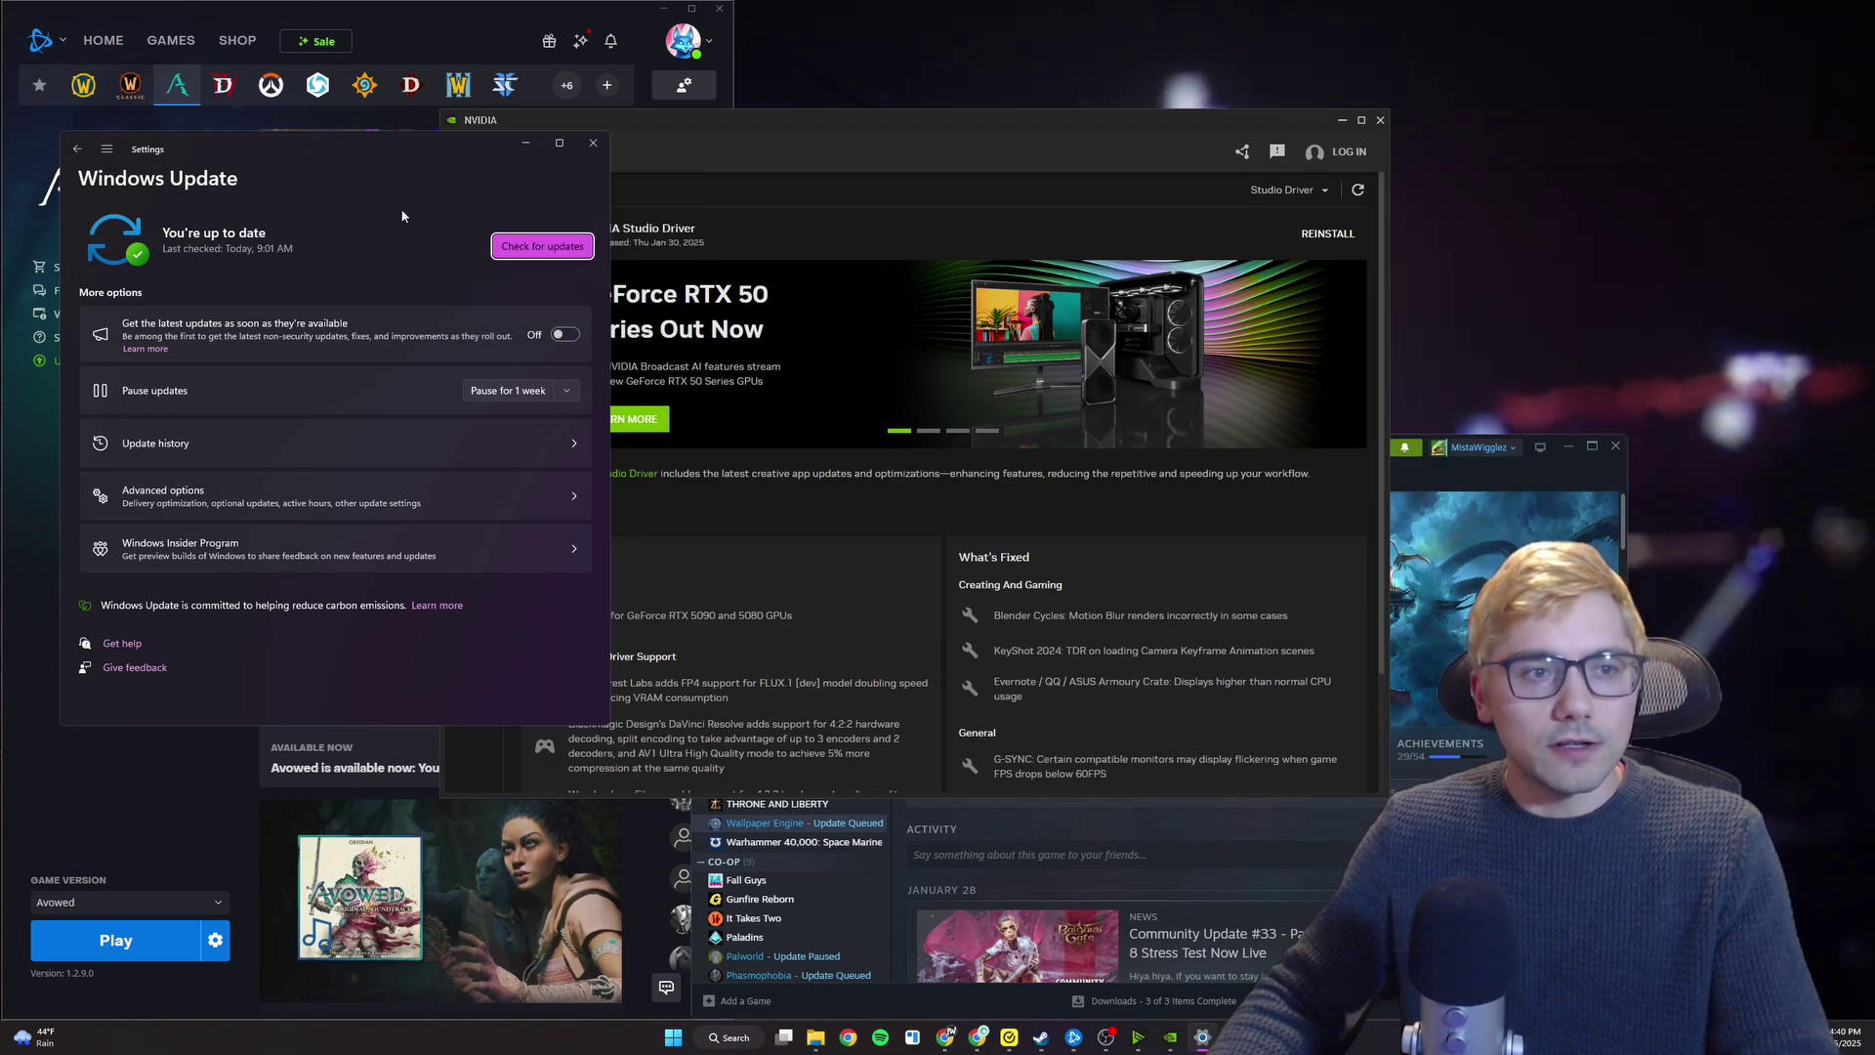
left_click(538, 250)
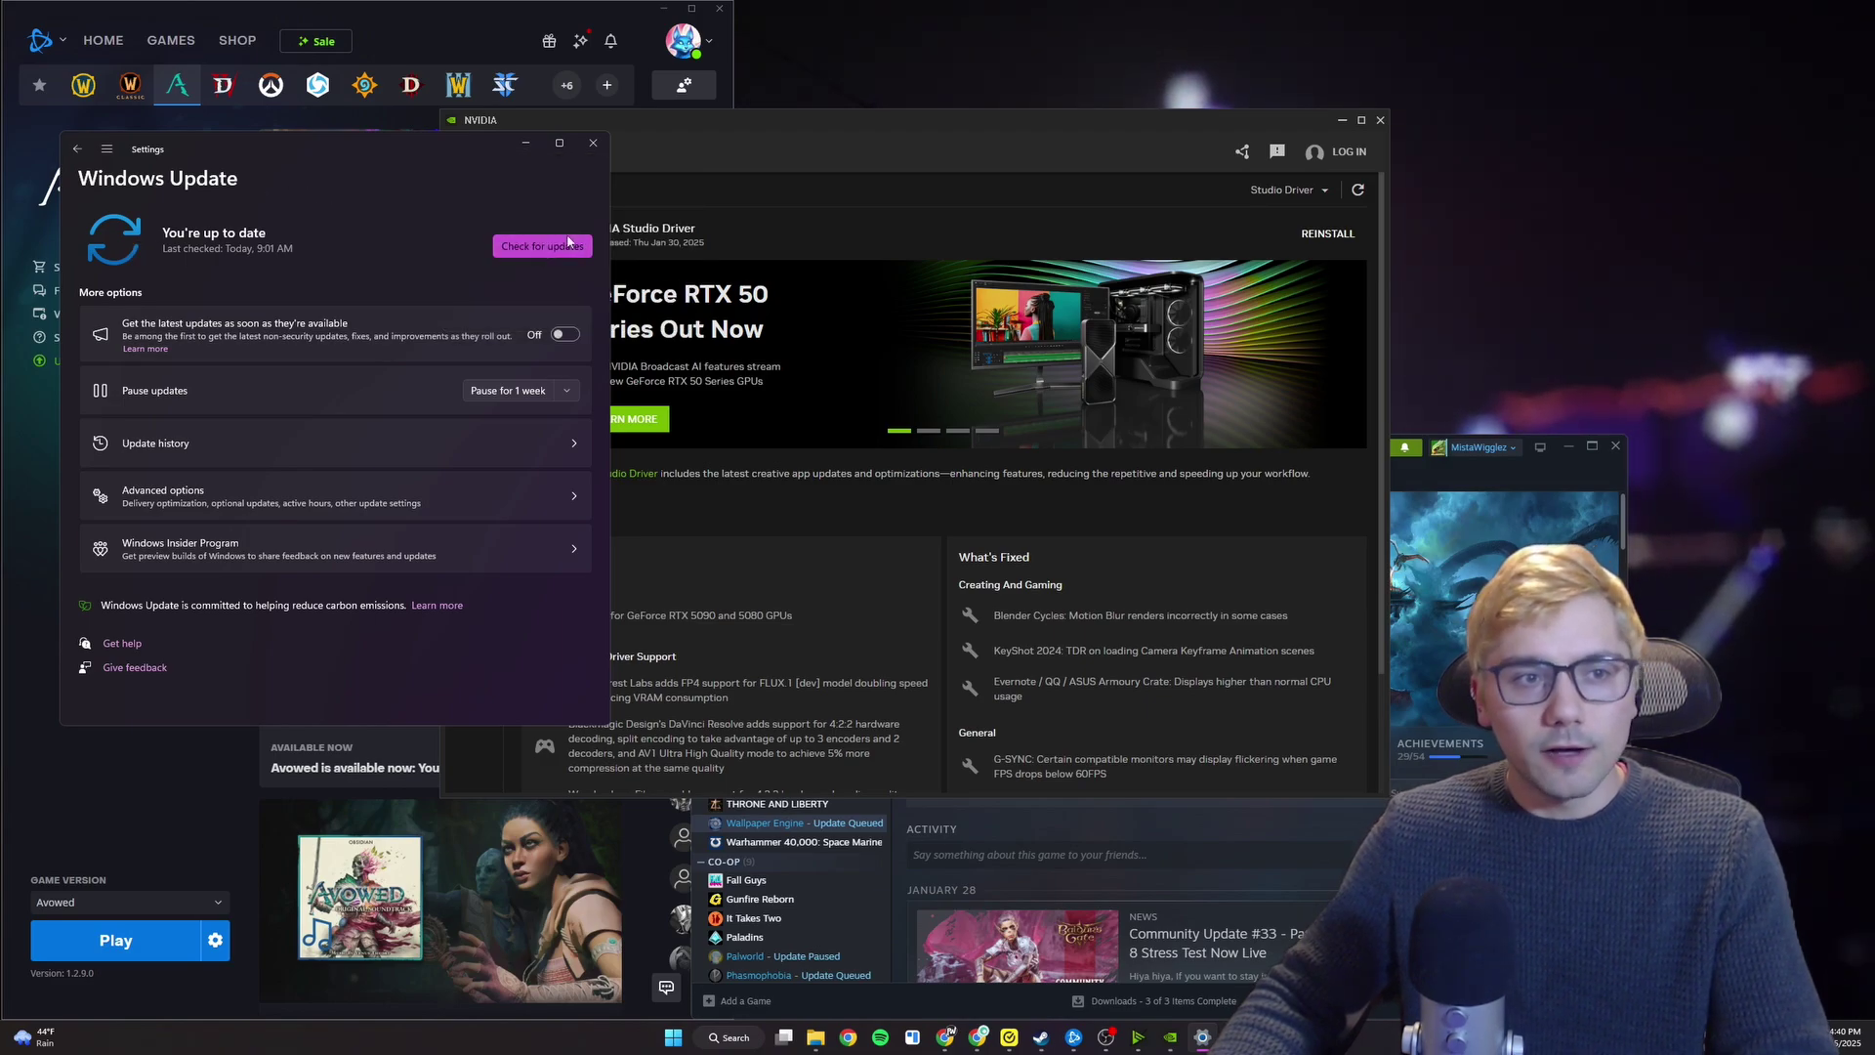
left_click(668, 181)
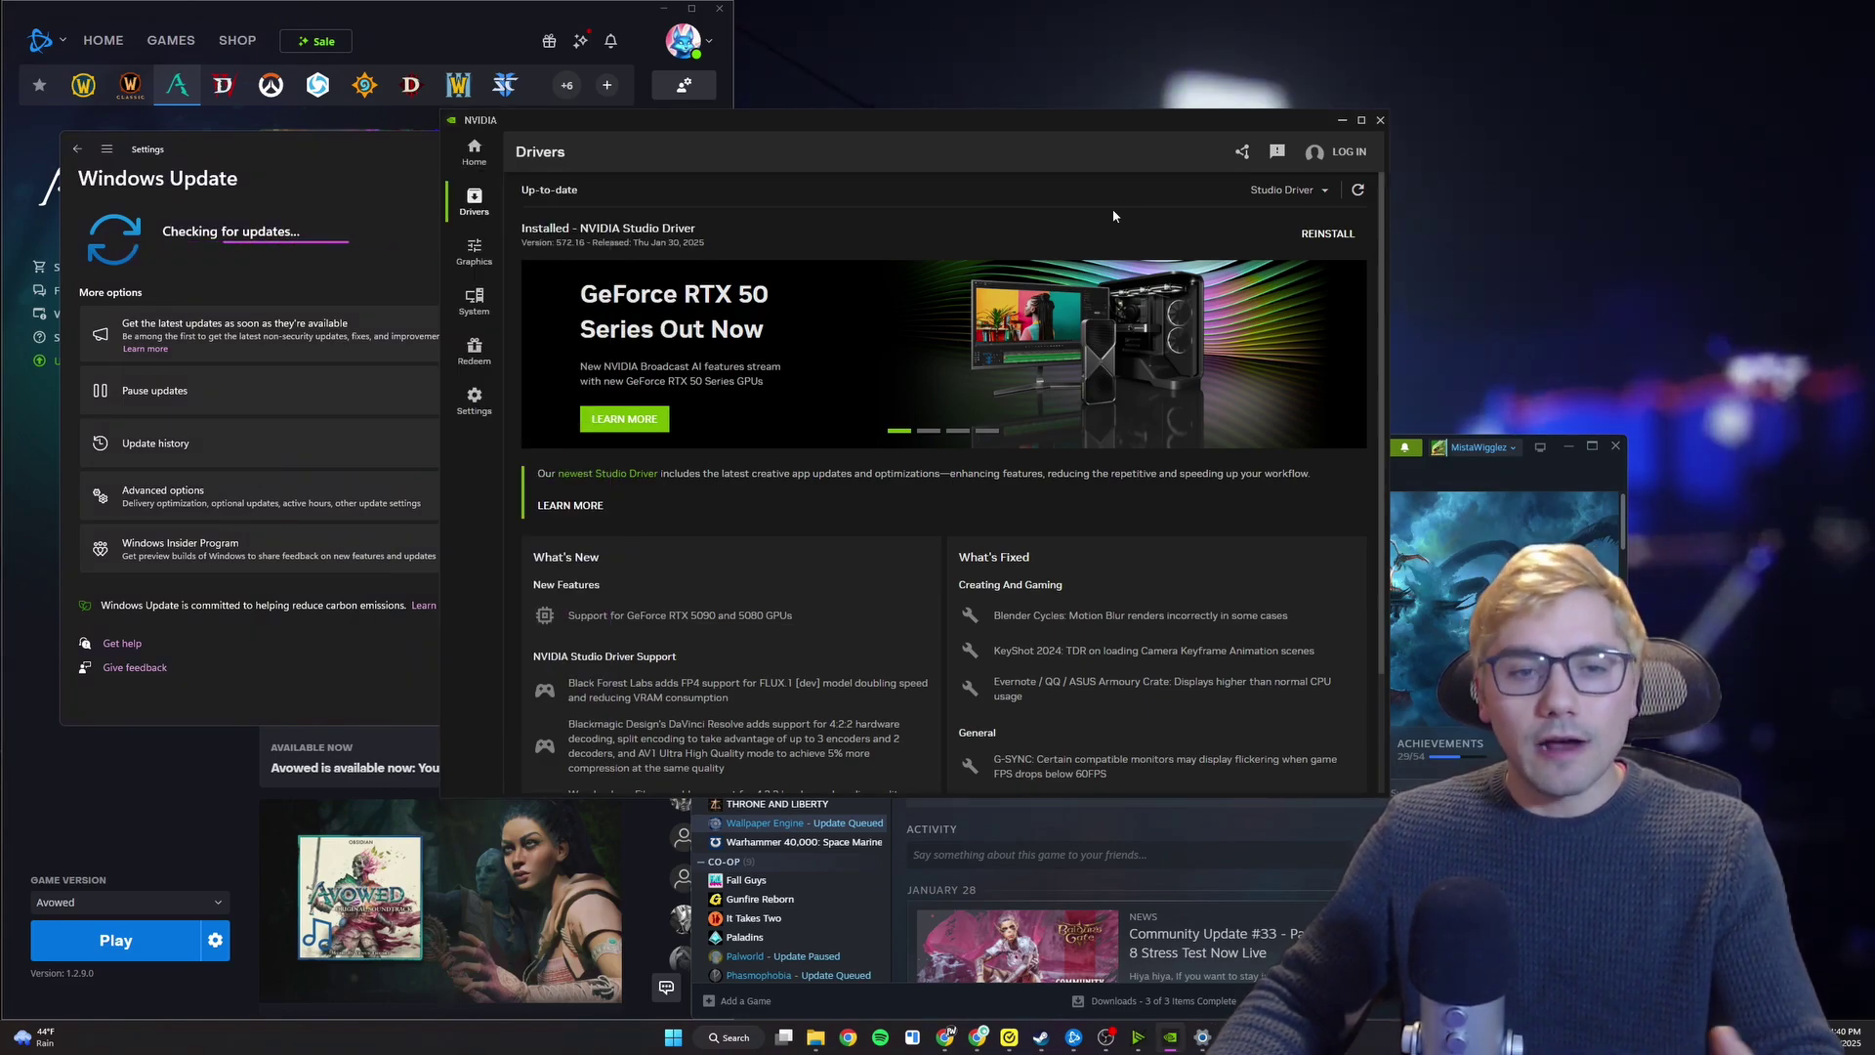